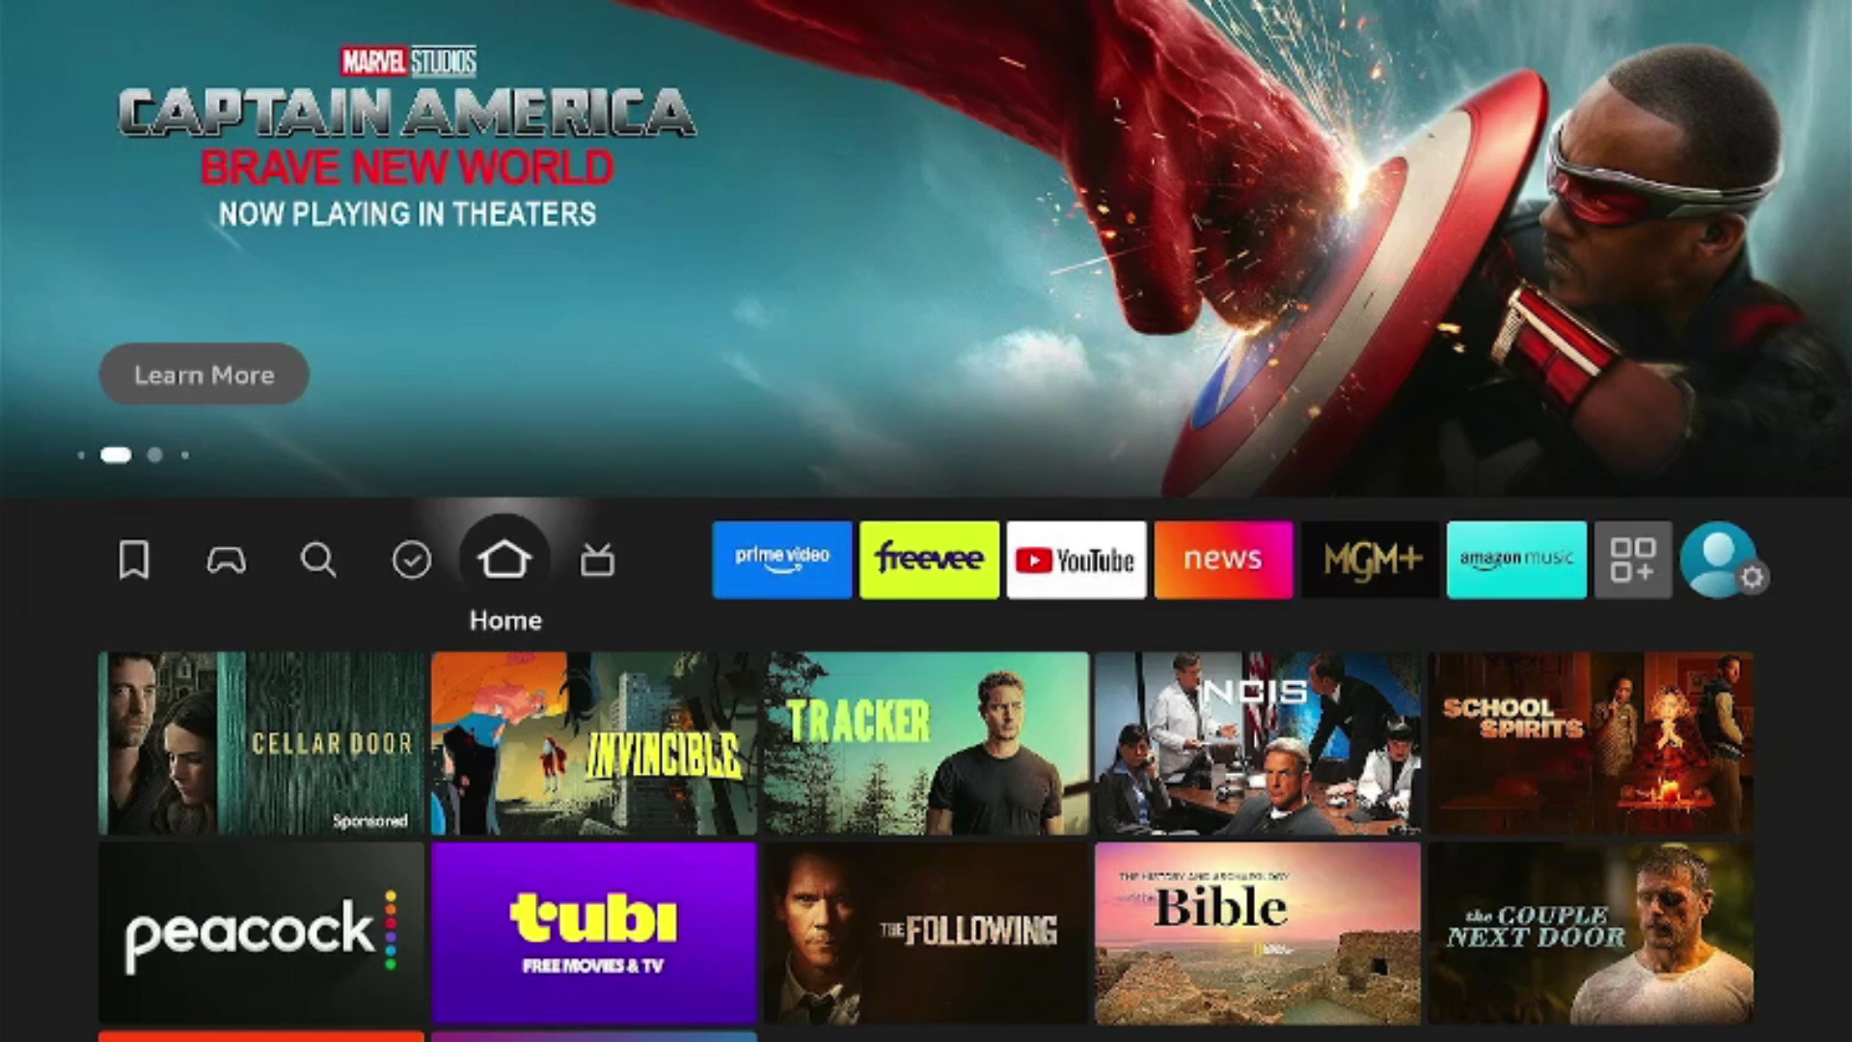
Open the device search and enter "Do" as the search text.
key(Left)
key(Left)
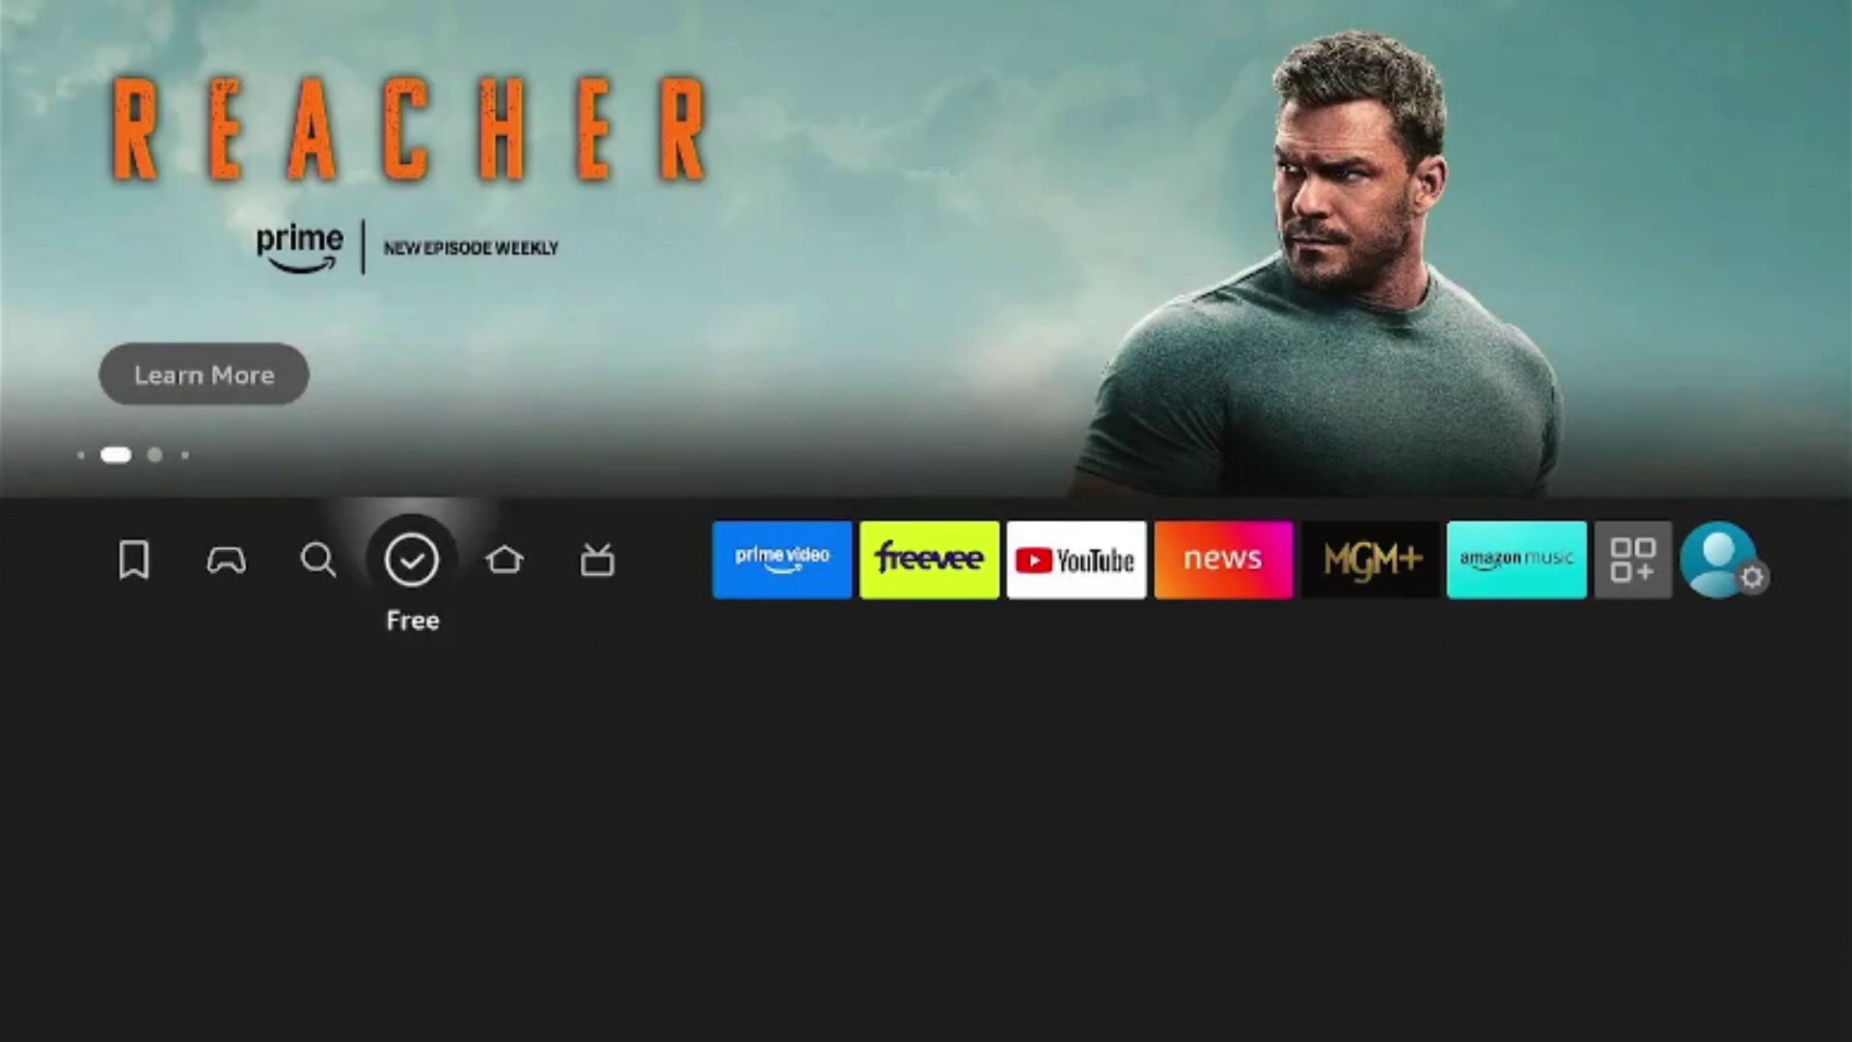
key(Down)
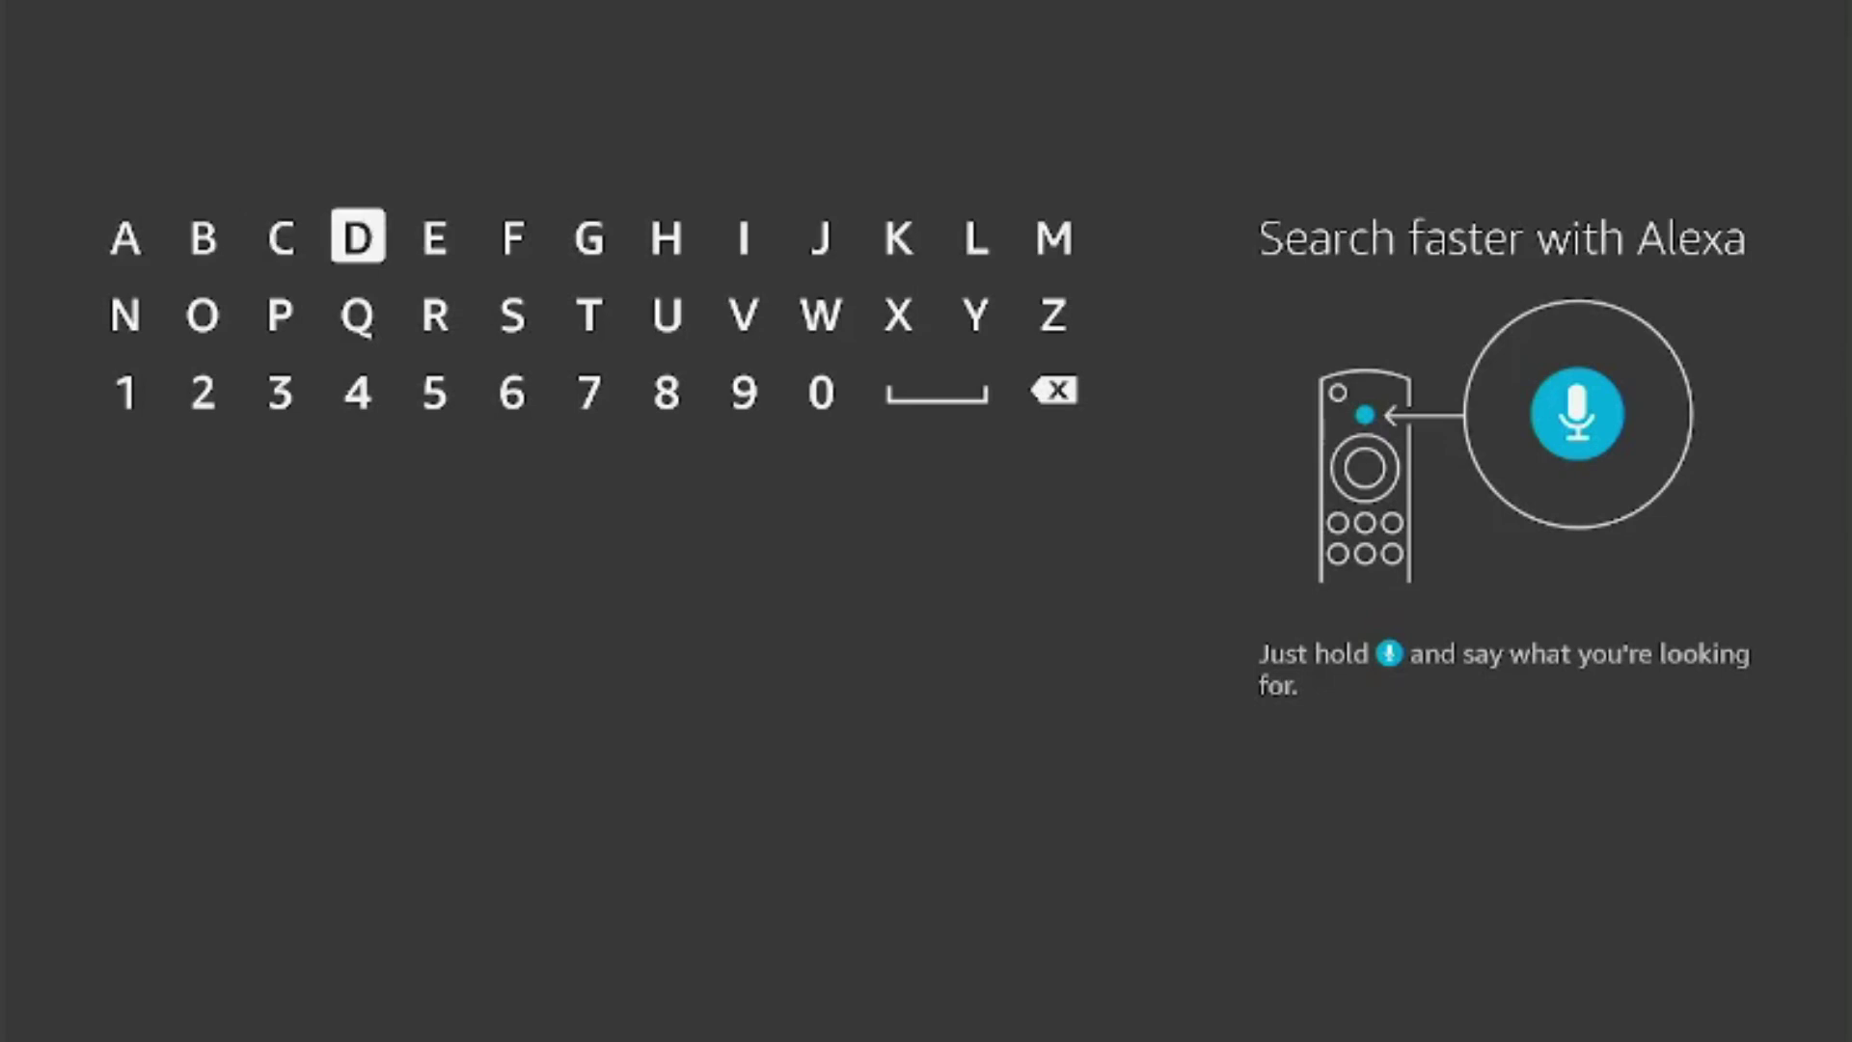
key(Return)
key(Down)
key(Left)
key(Left)
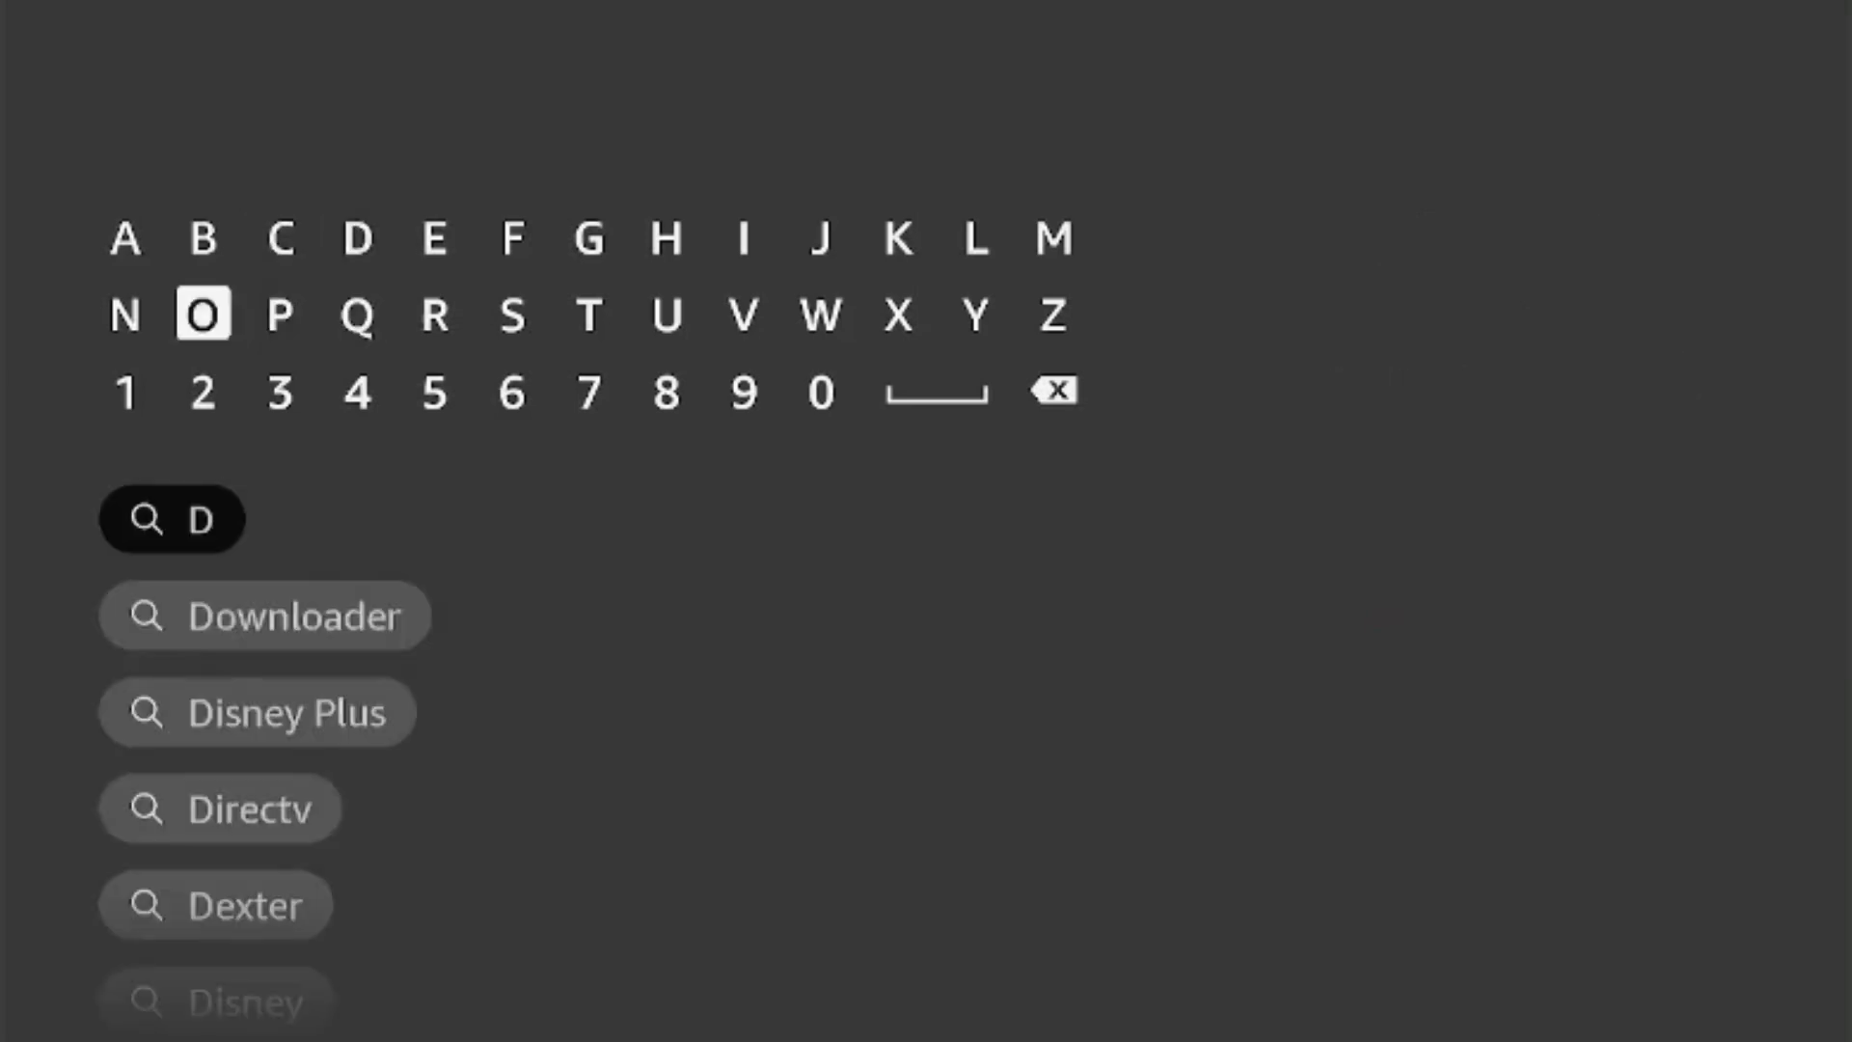
key(Return)
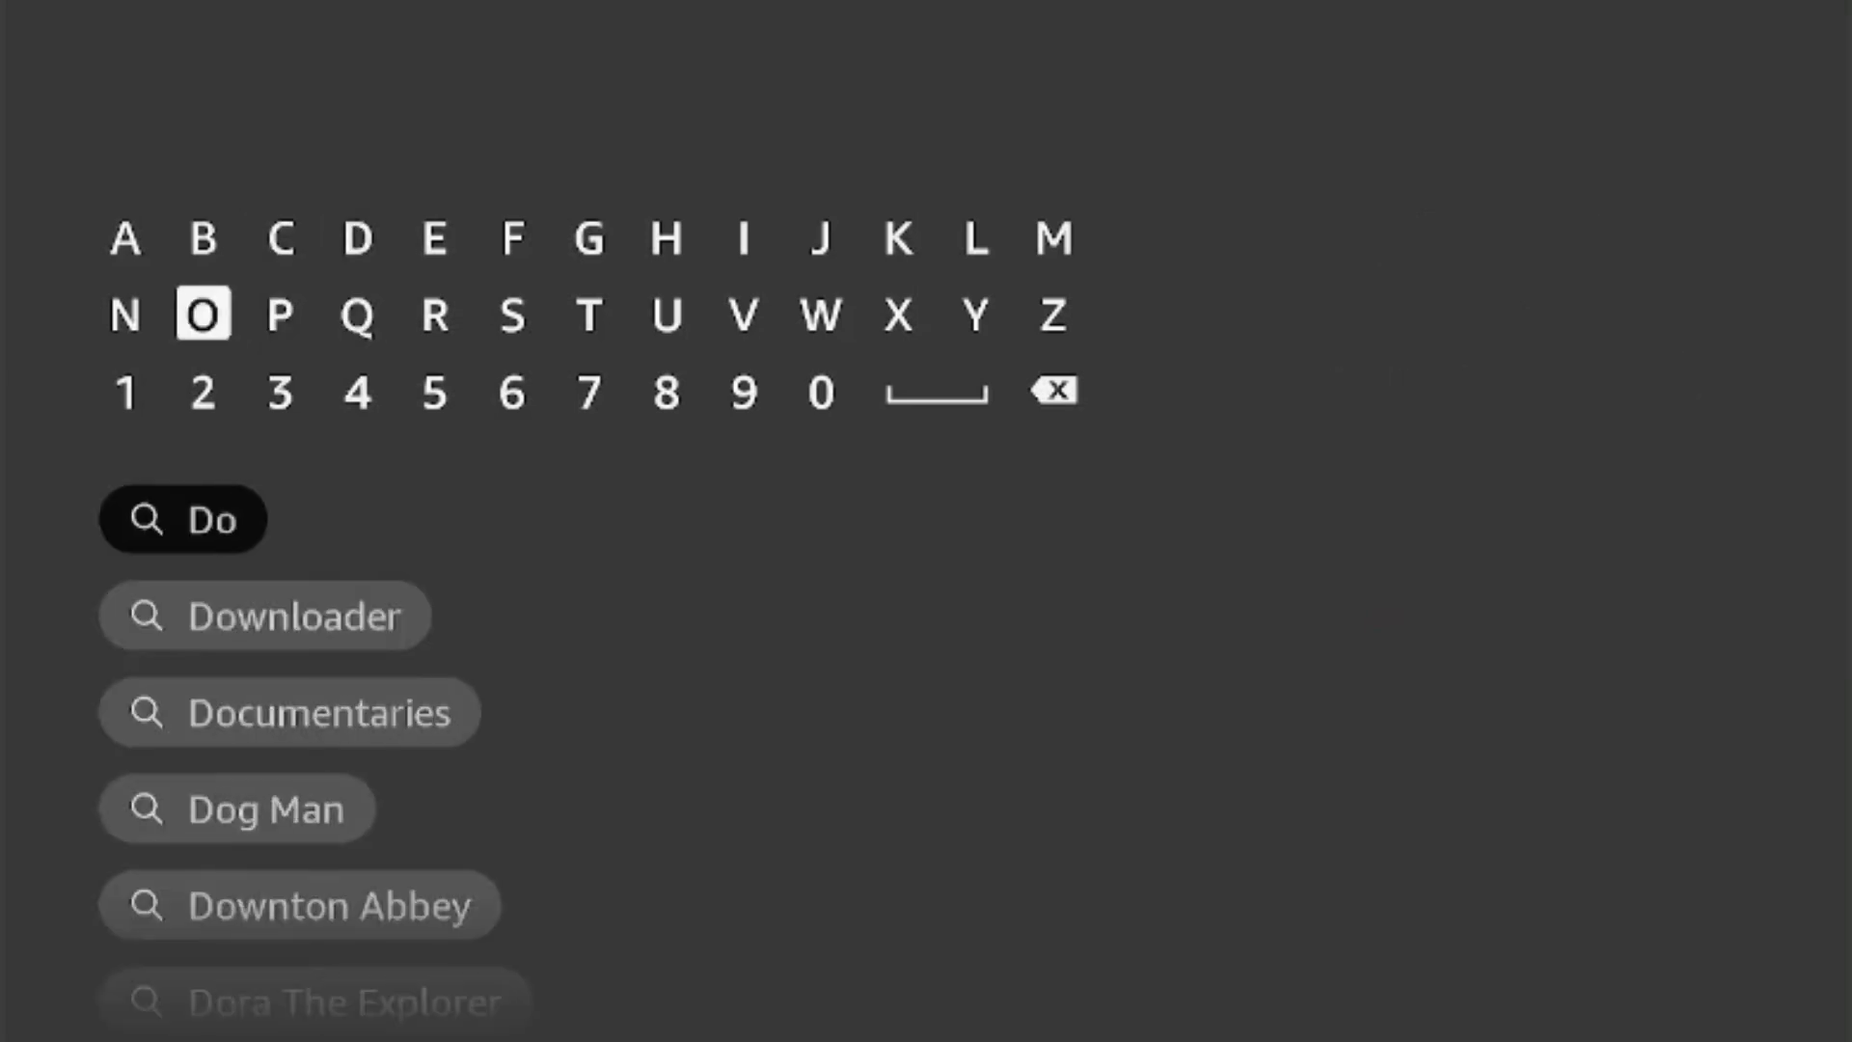
Choose the Downloader search suggestion, download the Downloader app, and return to the home screen.
key(Down)
key(Down)
key(Down)
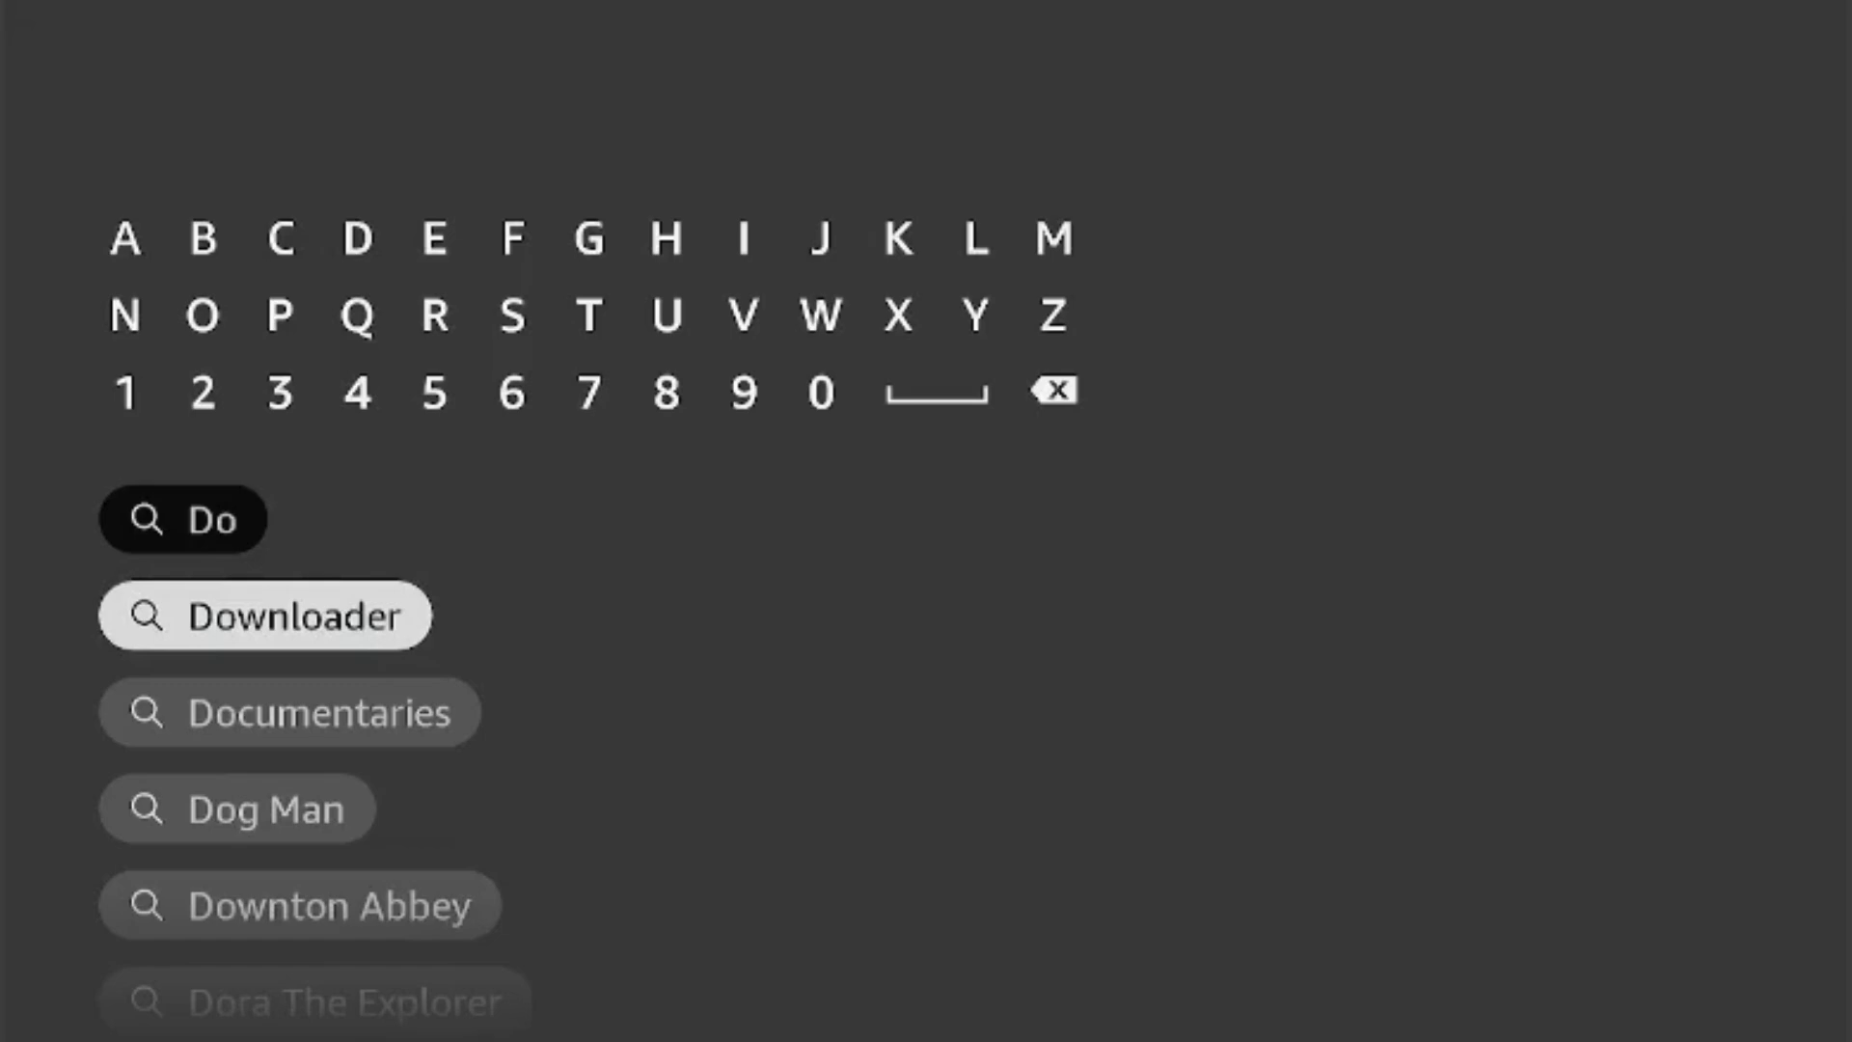
key(Return)
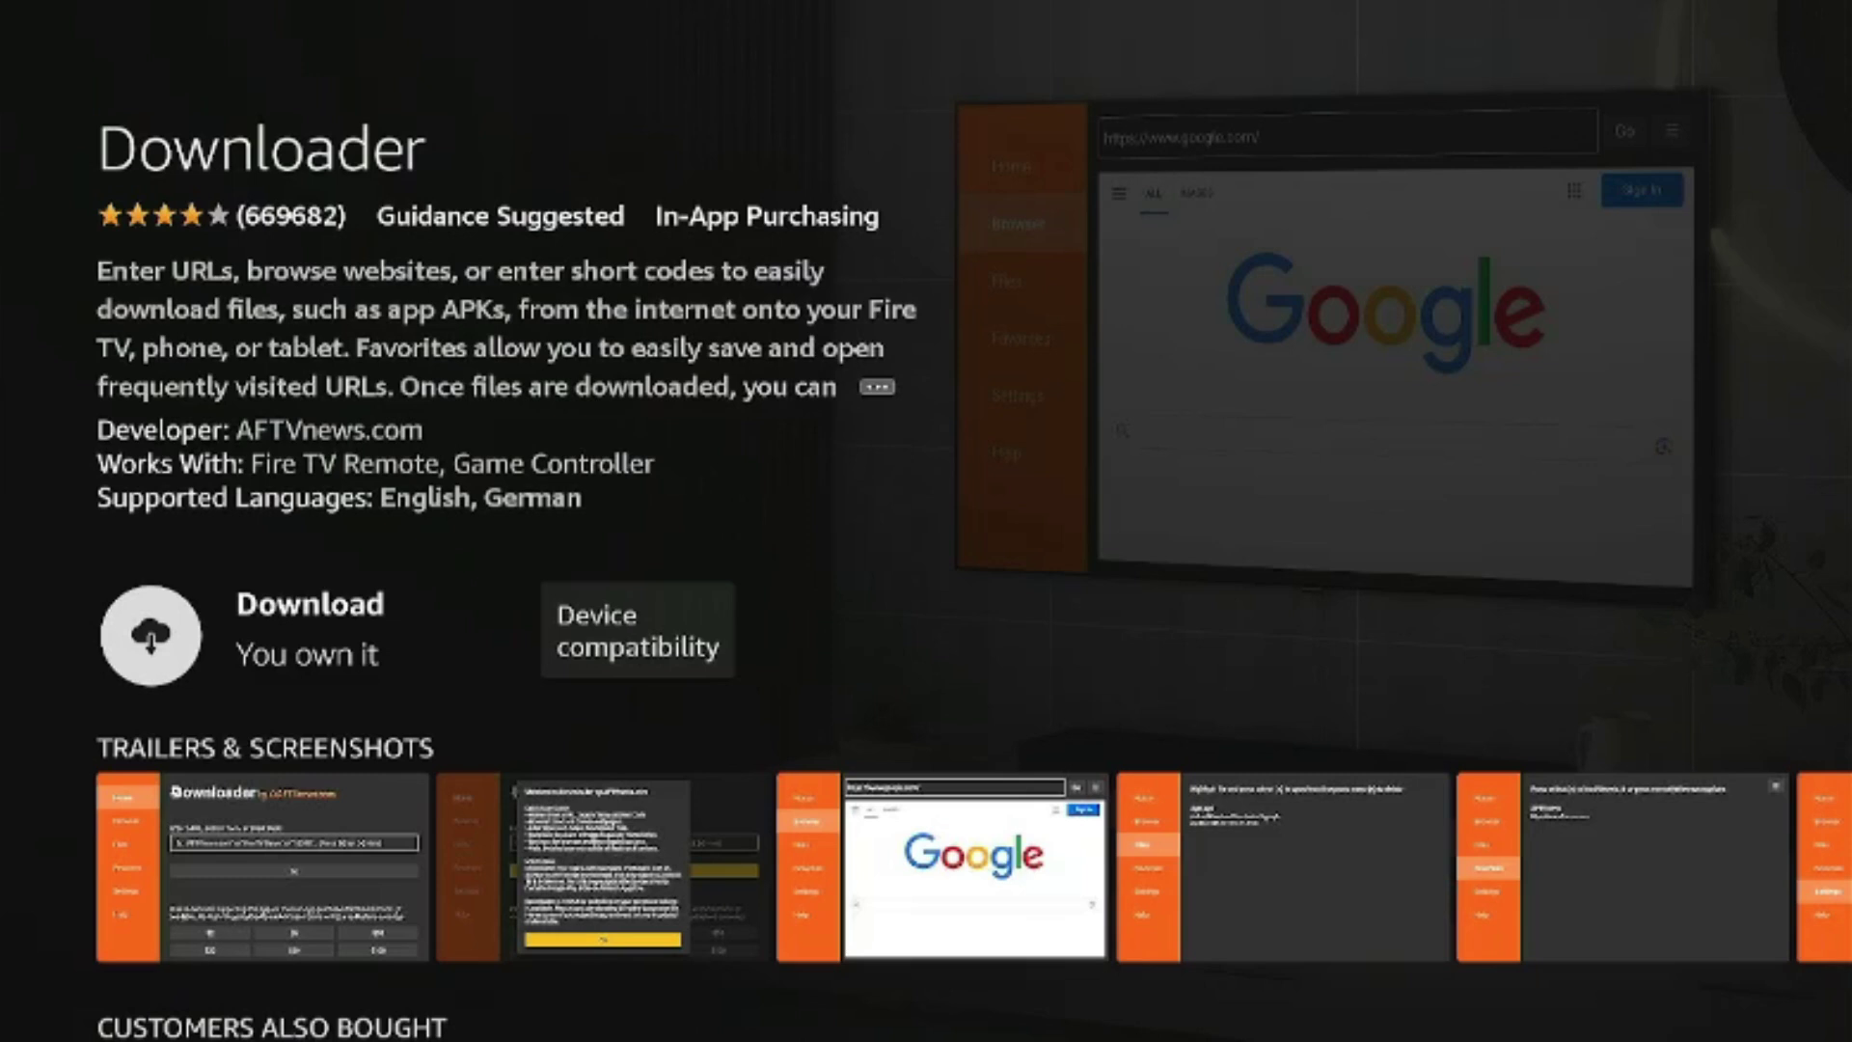
key(Return)
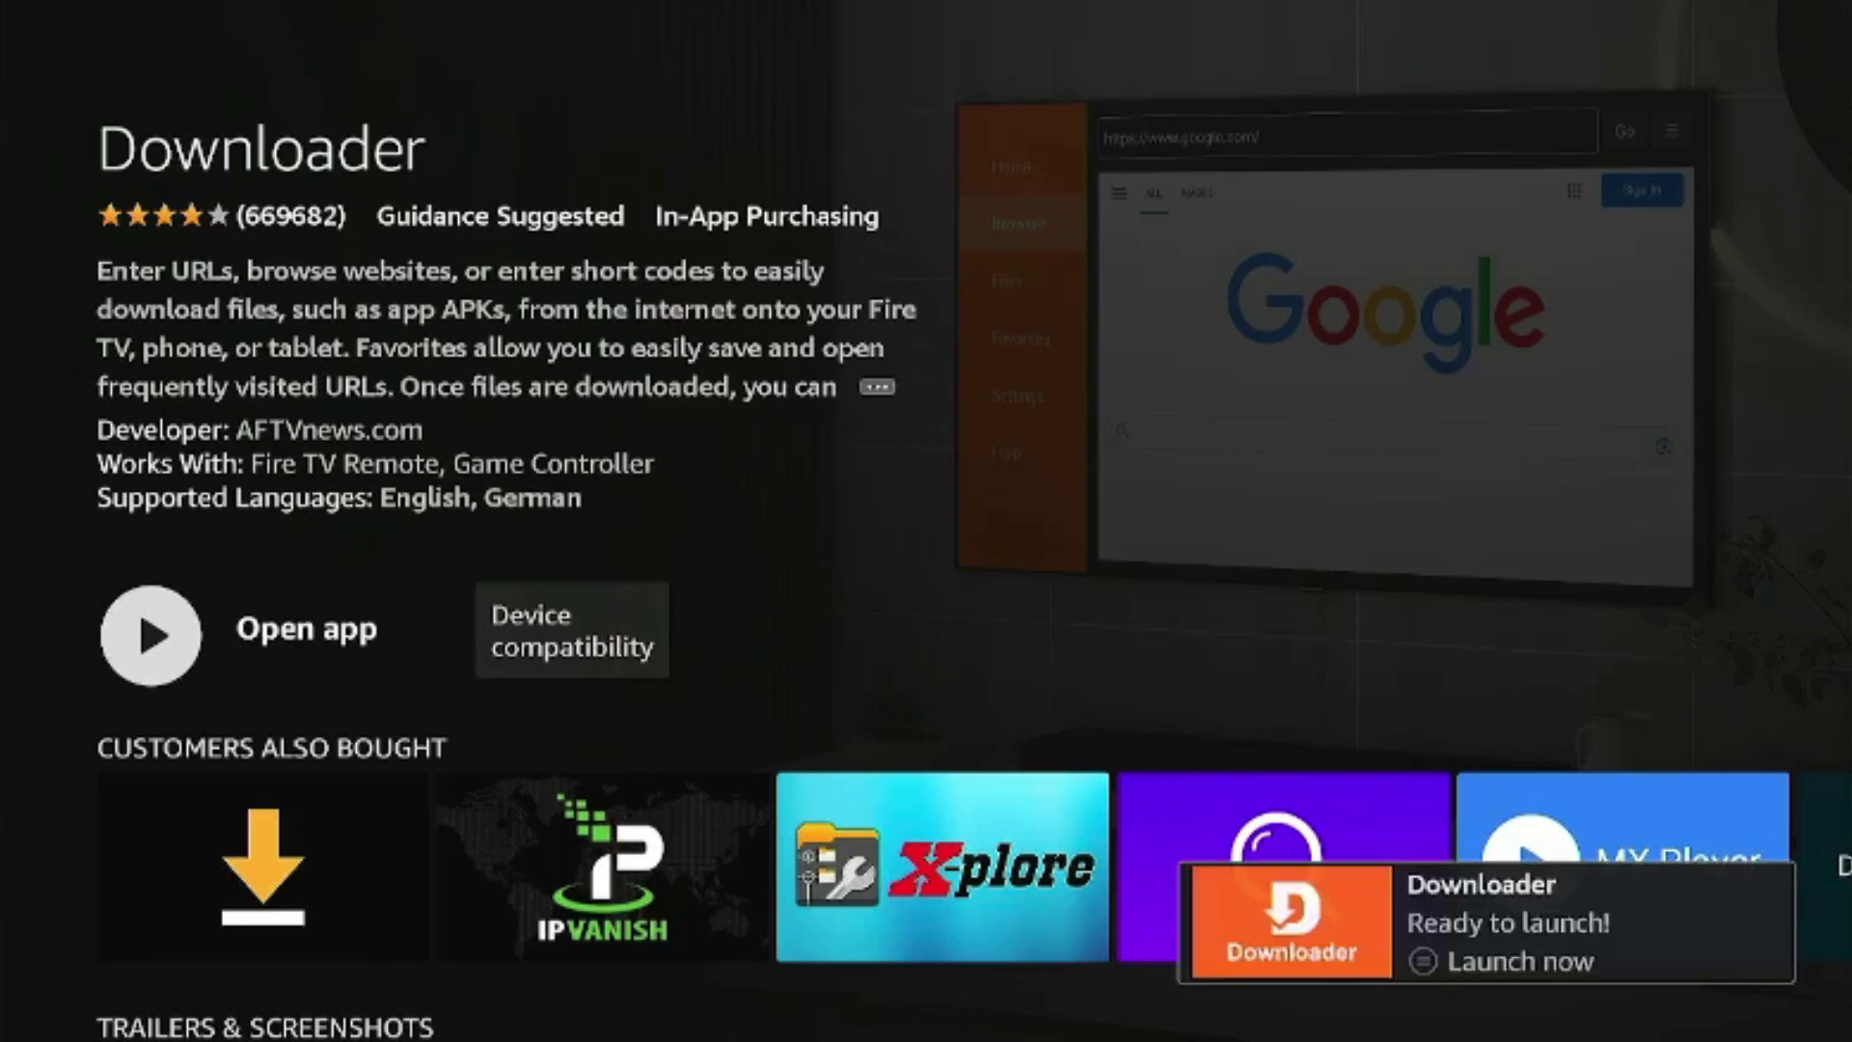
key(Return)
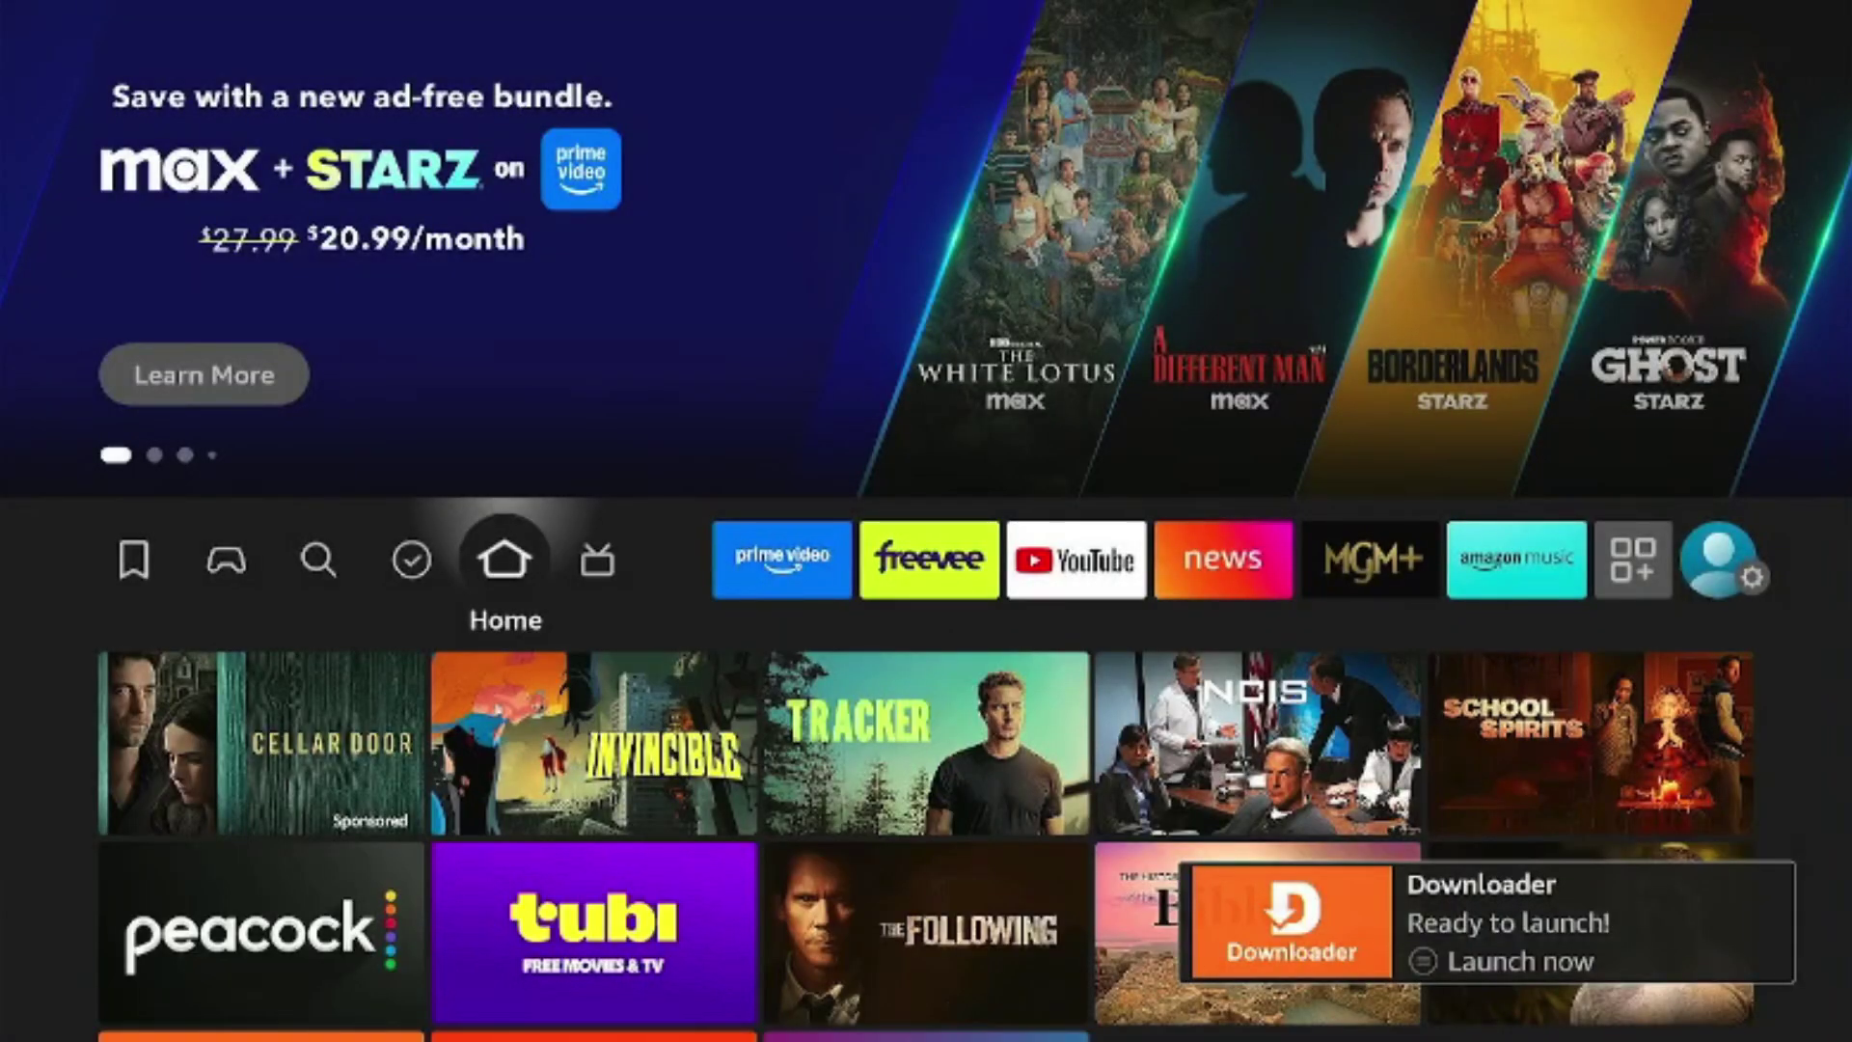
Go from Home past the app shortcuts to the settings section of the home screen.
key(Right)
key(Right)
key(Right)
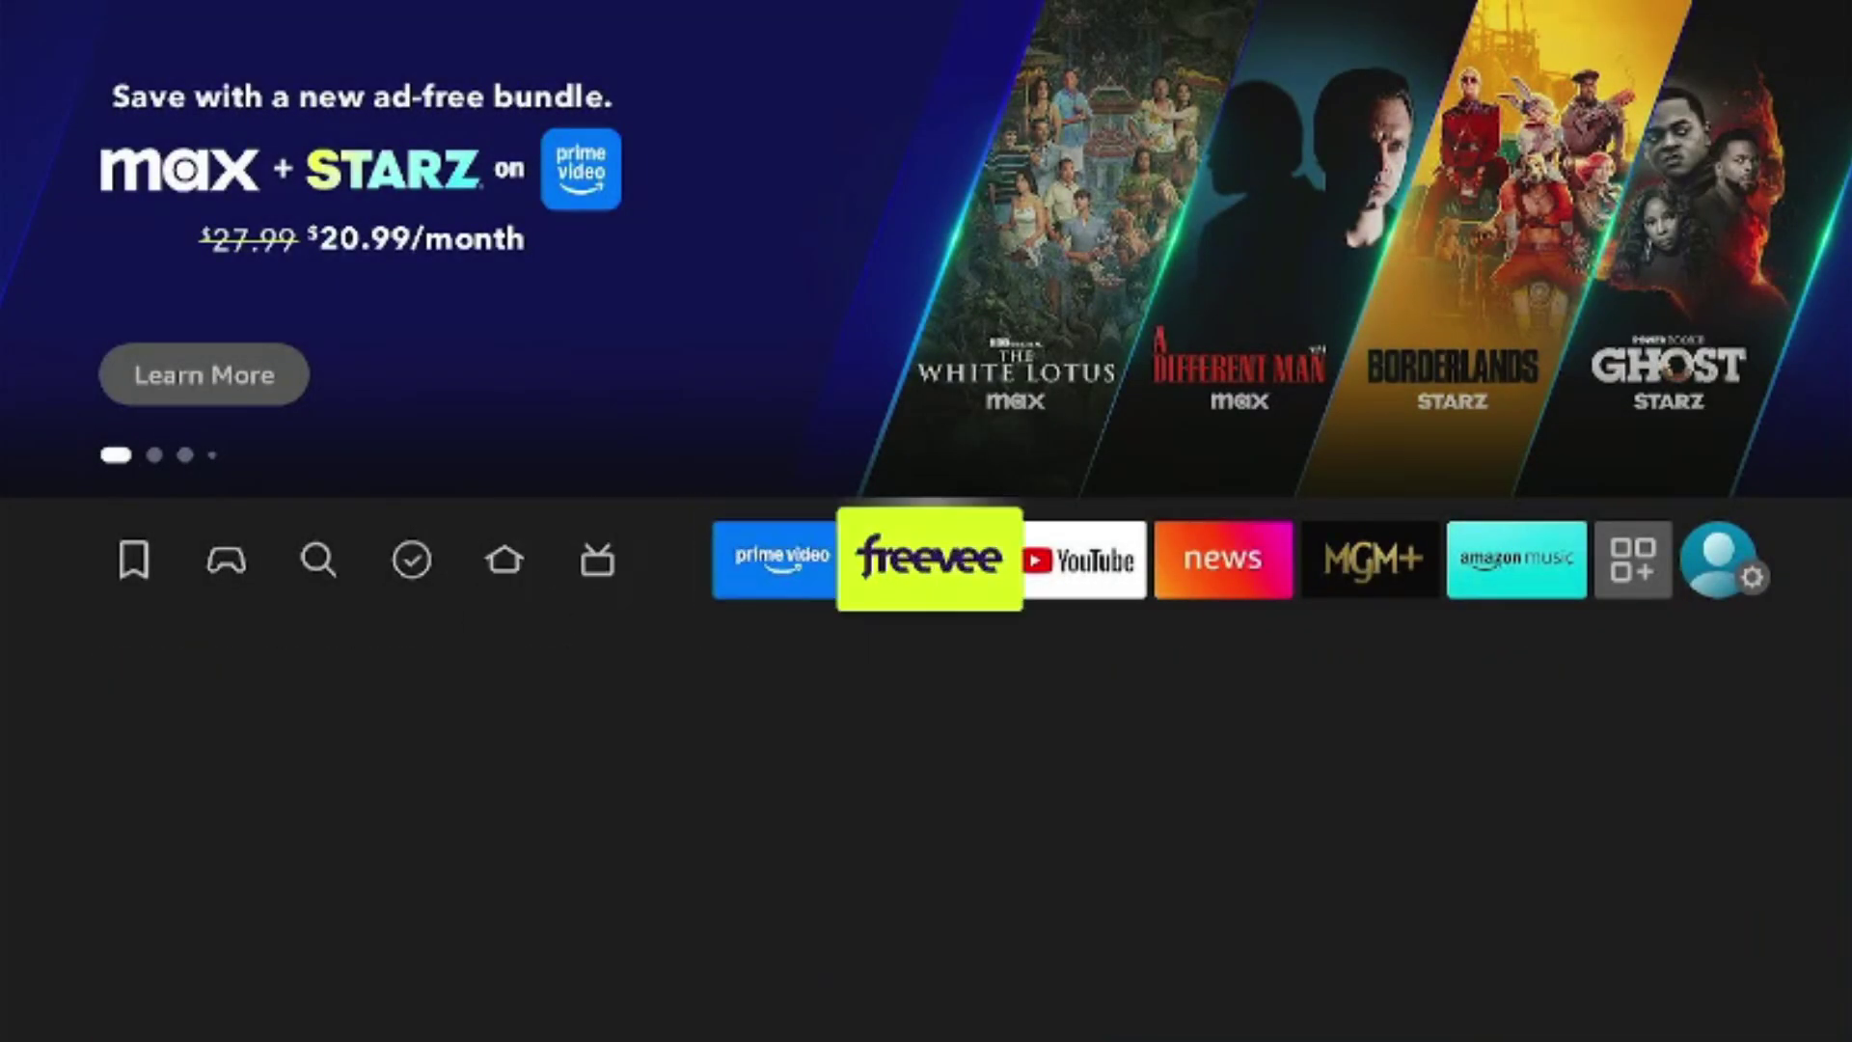
key(Right)
key(Right)
key(Right)
key(Right)
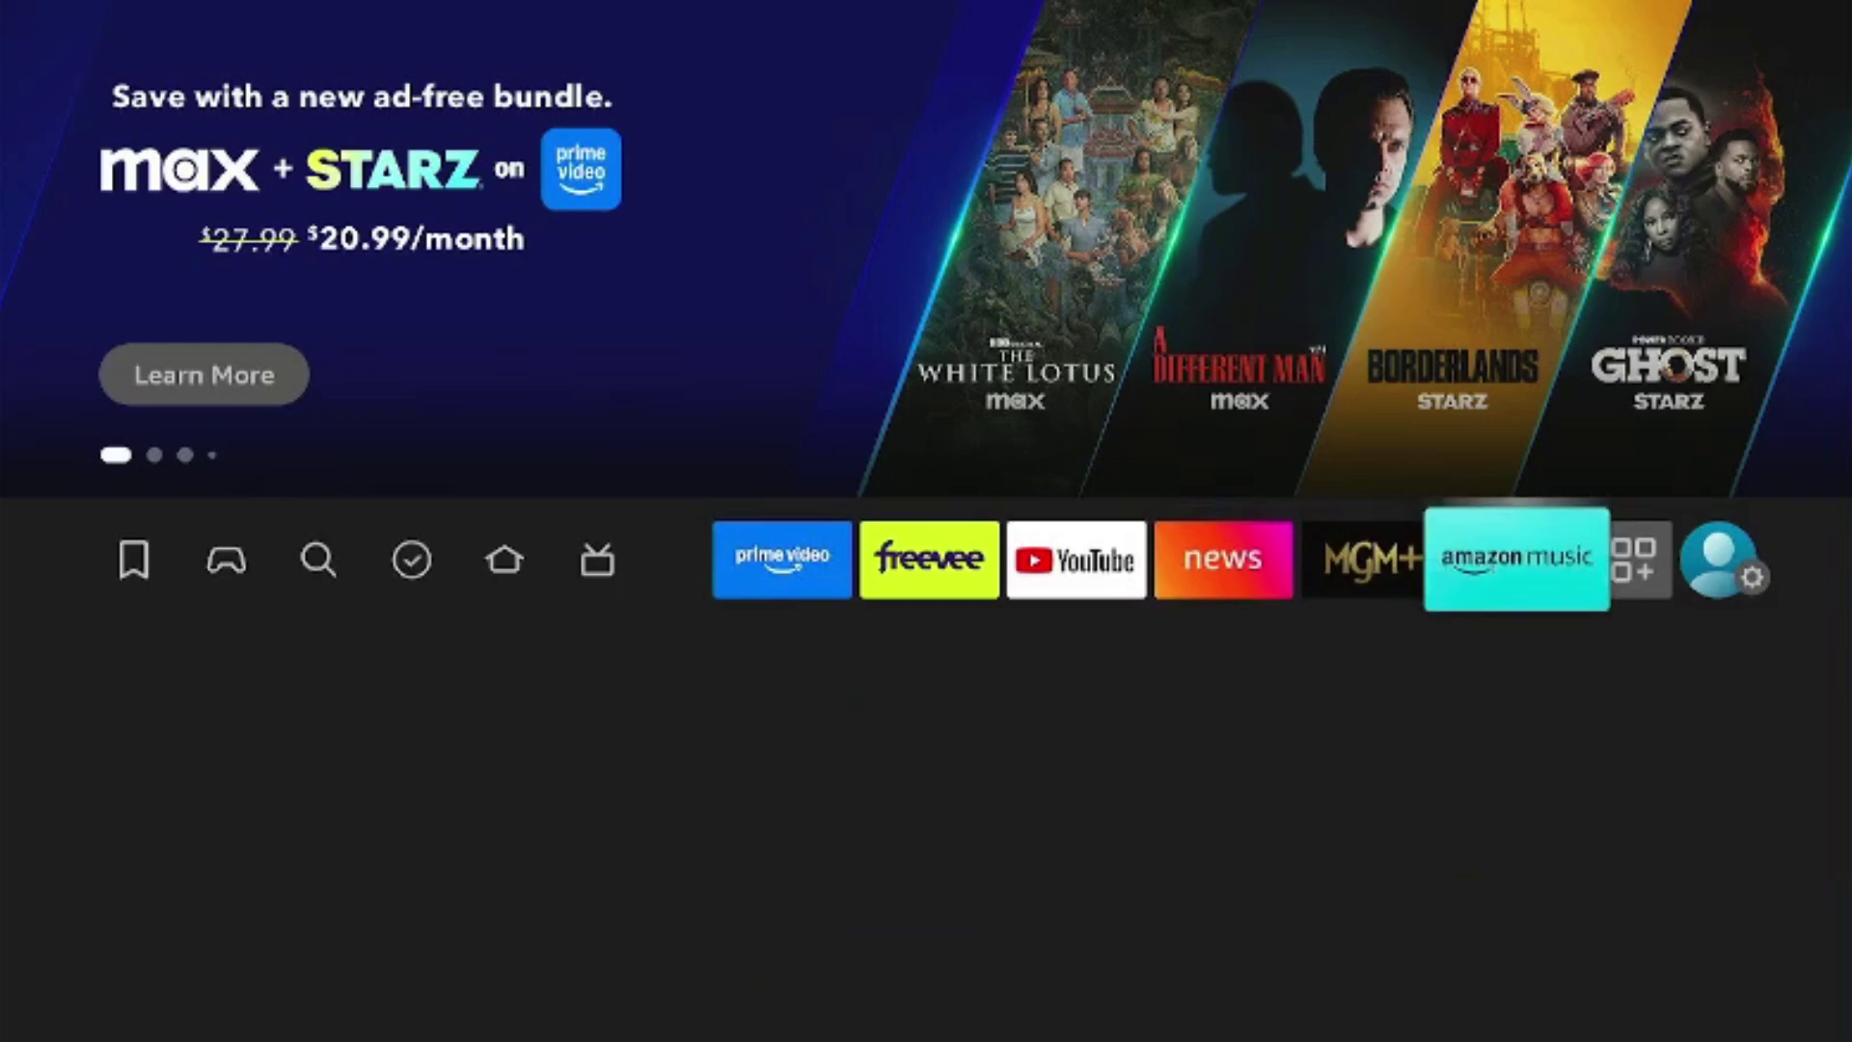
key(Right)
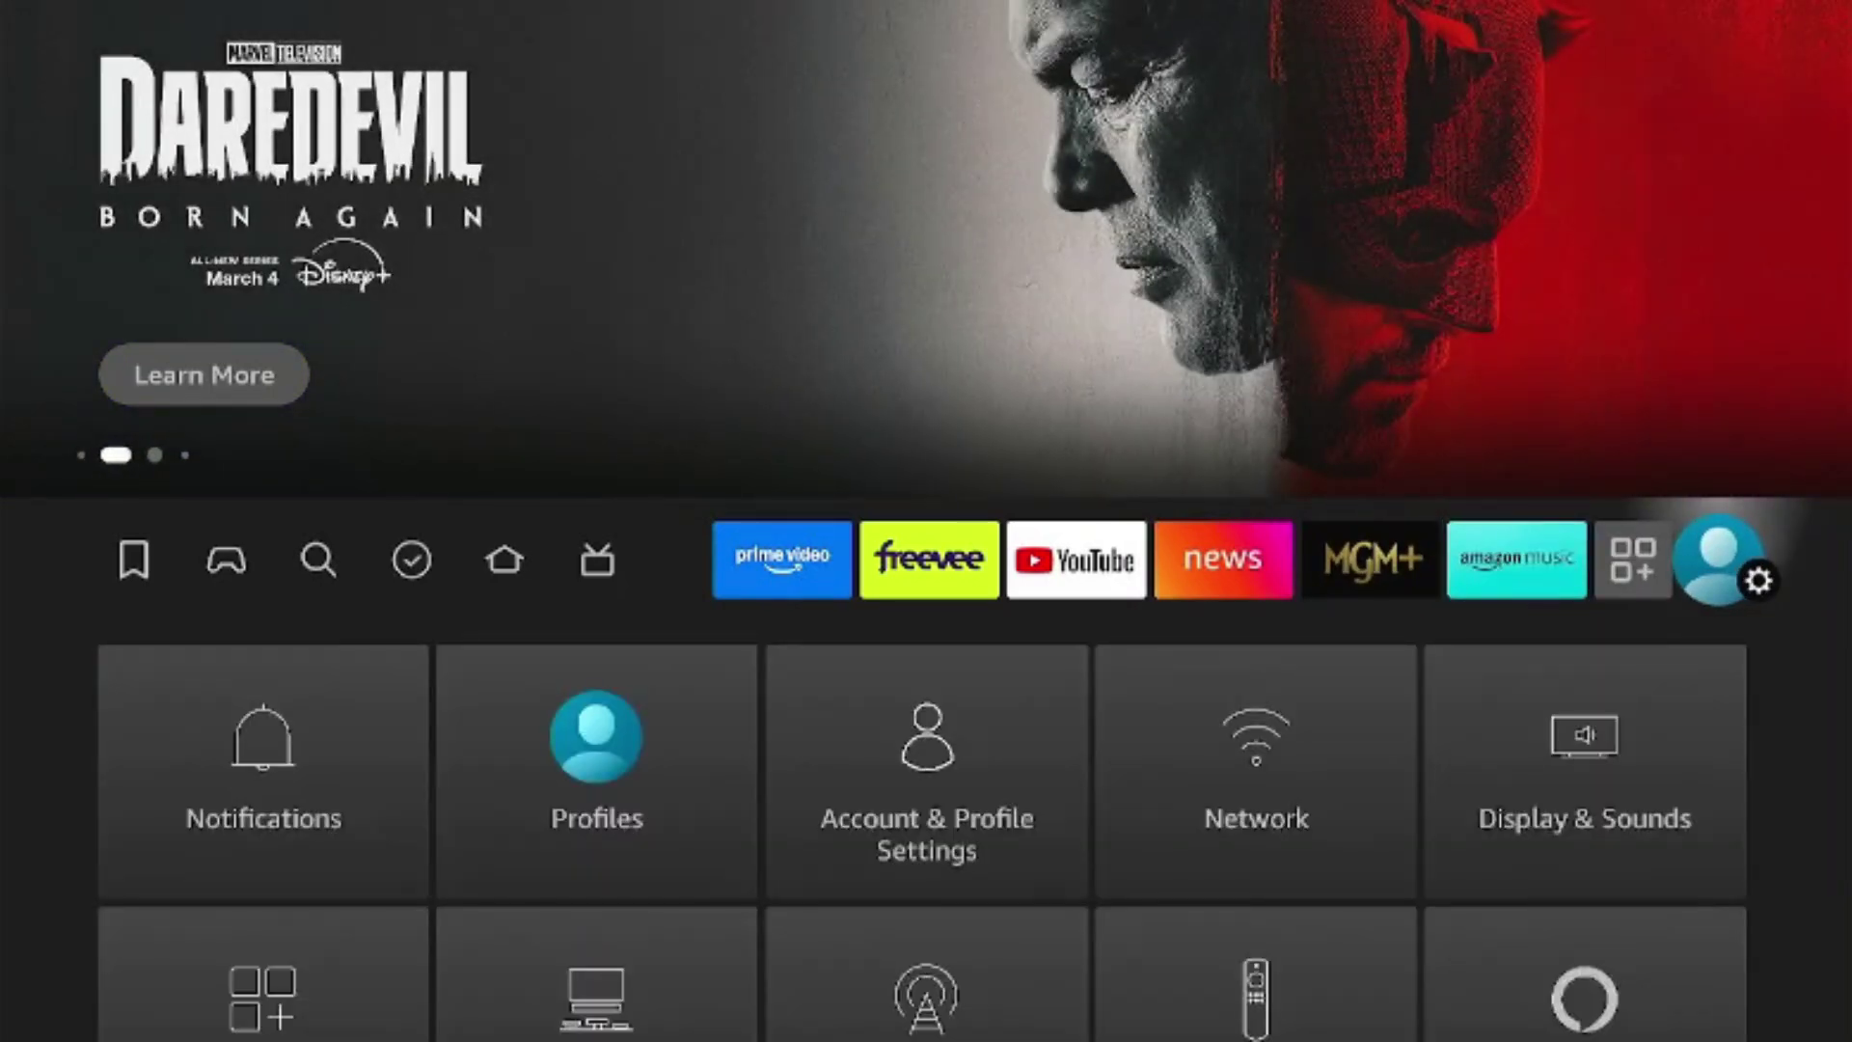
Open the My Fire TV settings.
key(Down)
key(Down)
key(Down)
key(Right)
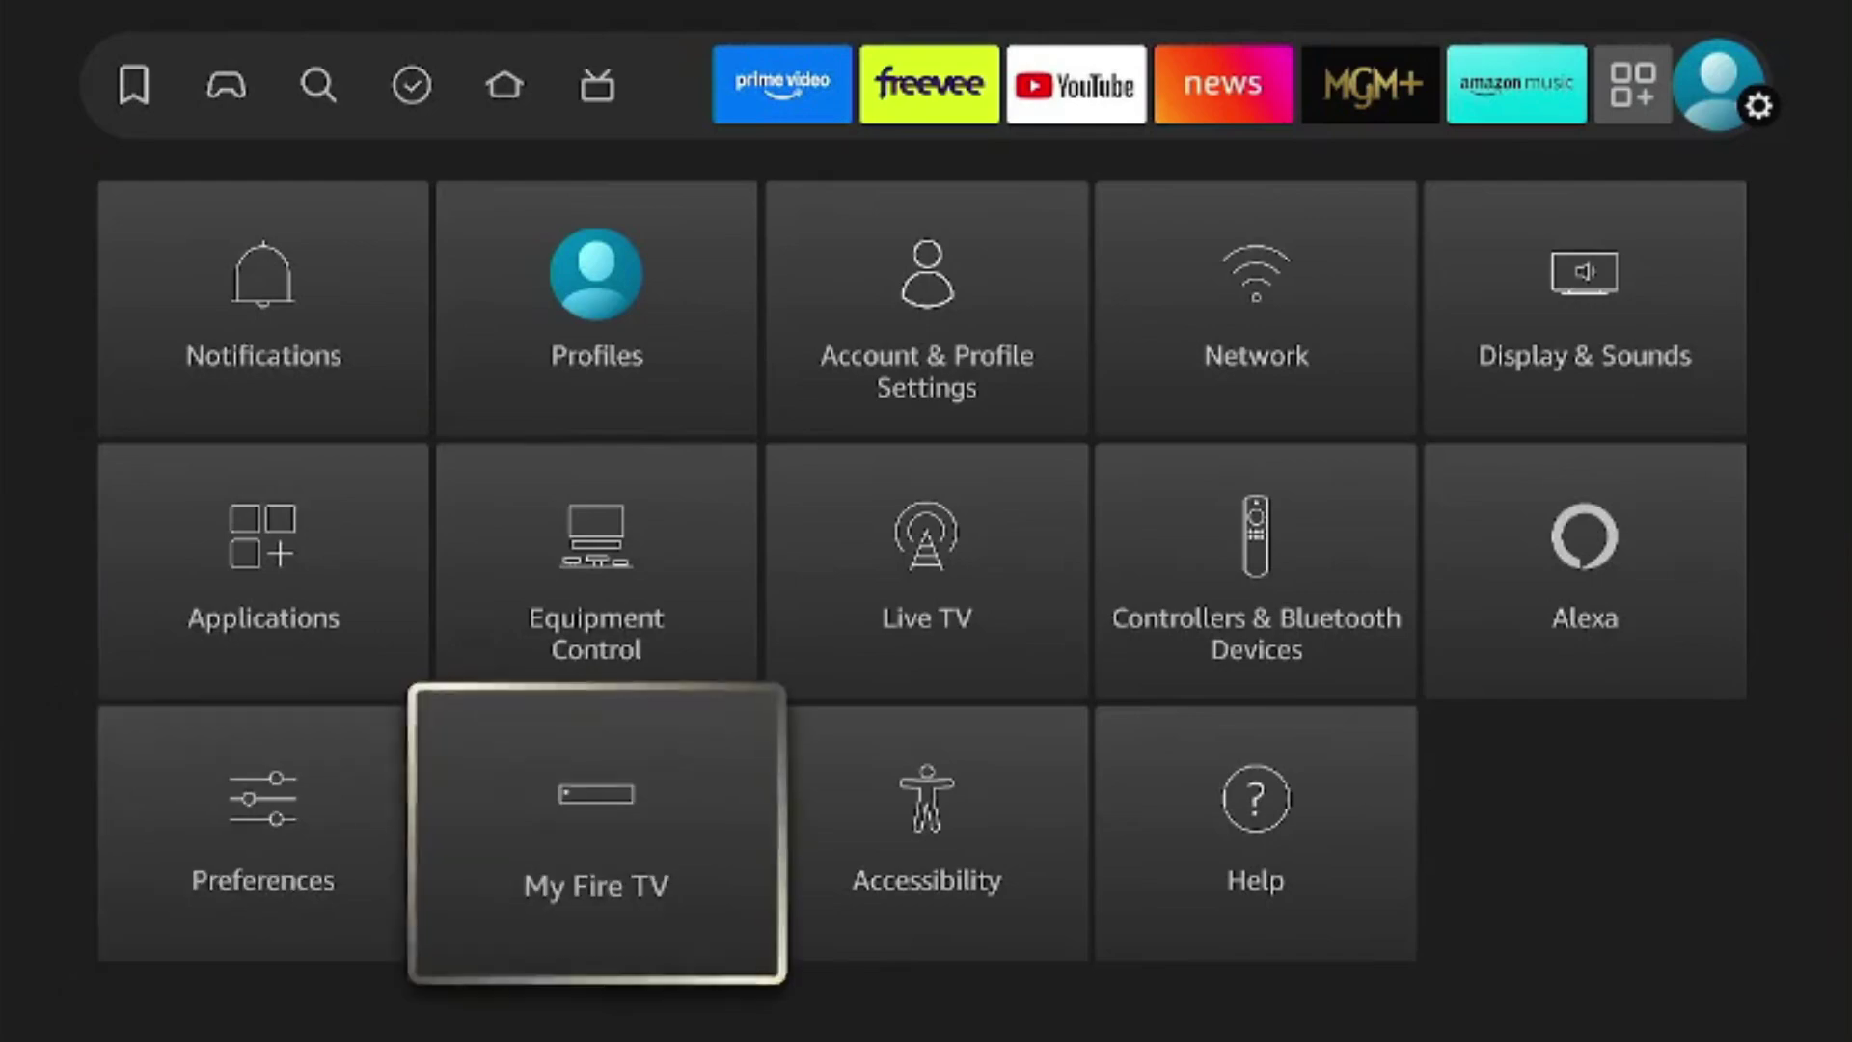
key(Return)
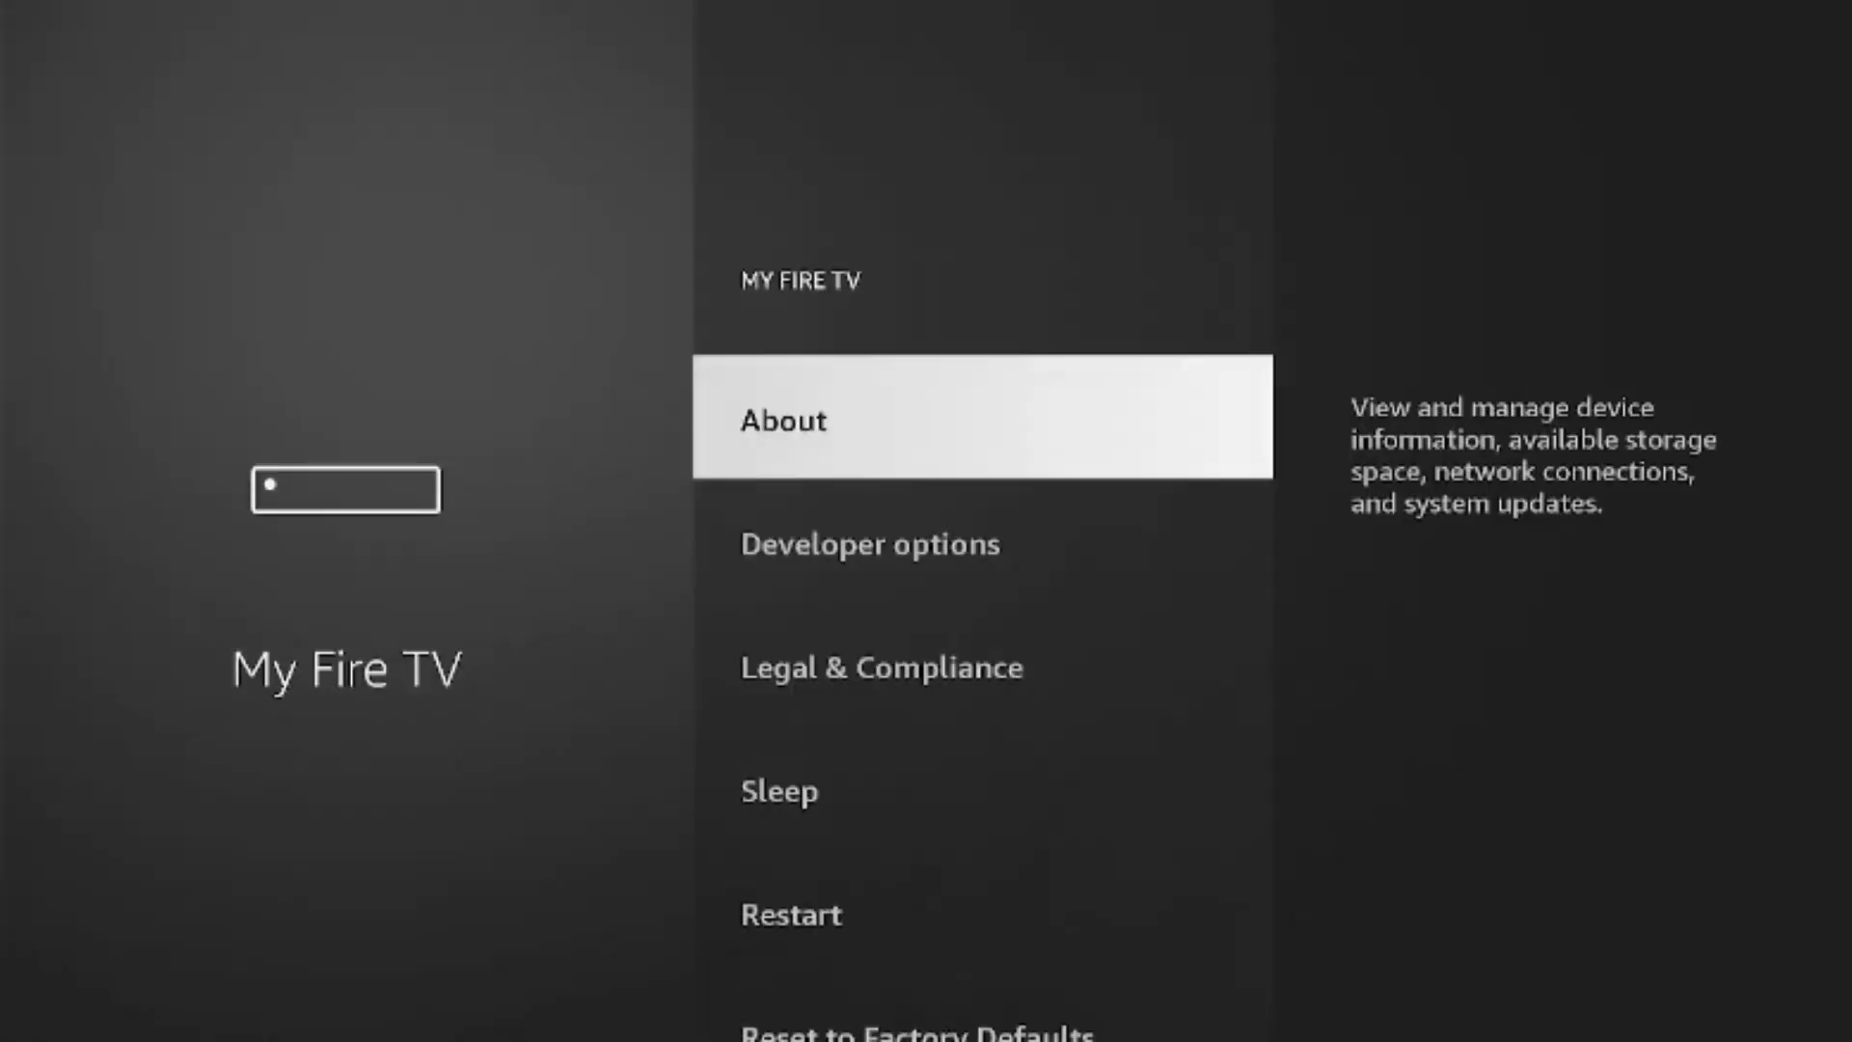
Open the About page of the My Fire TV settings.
key(Down)
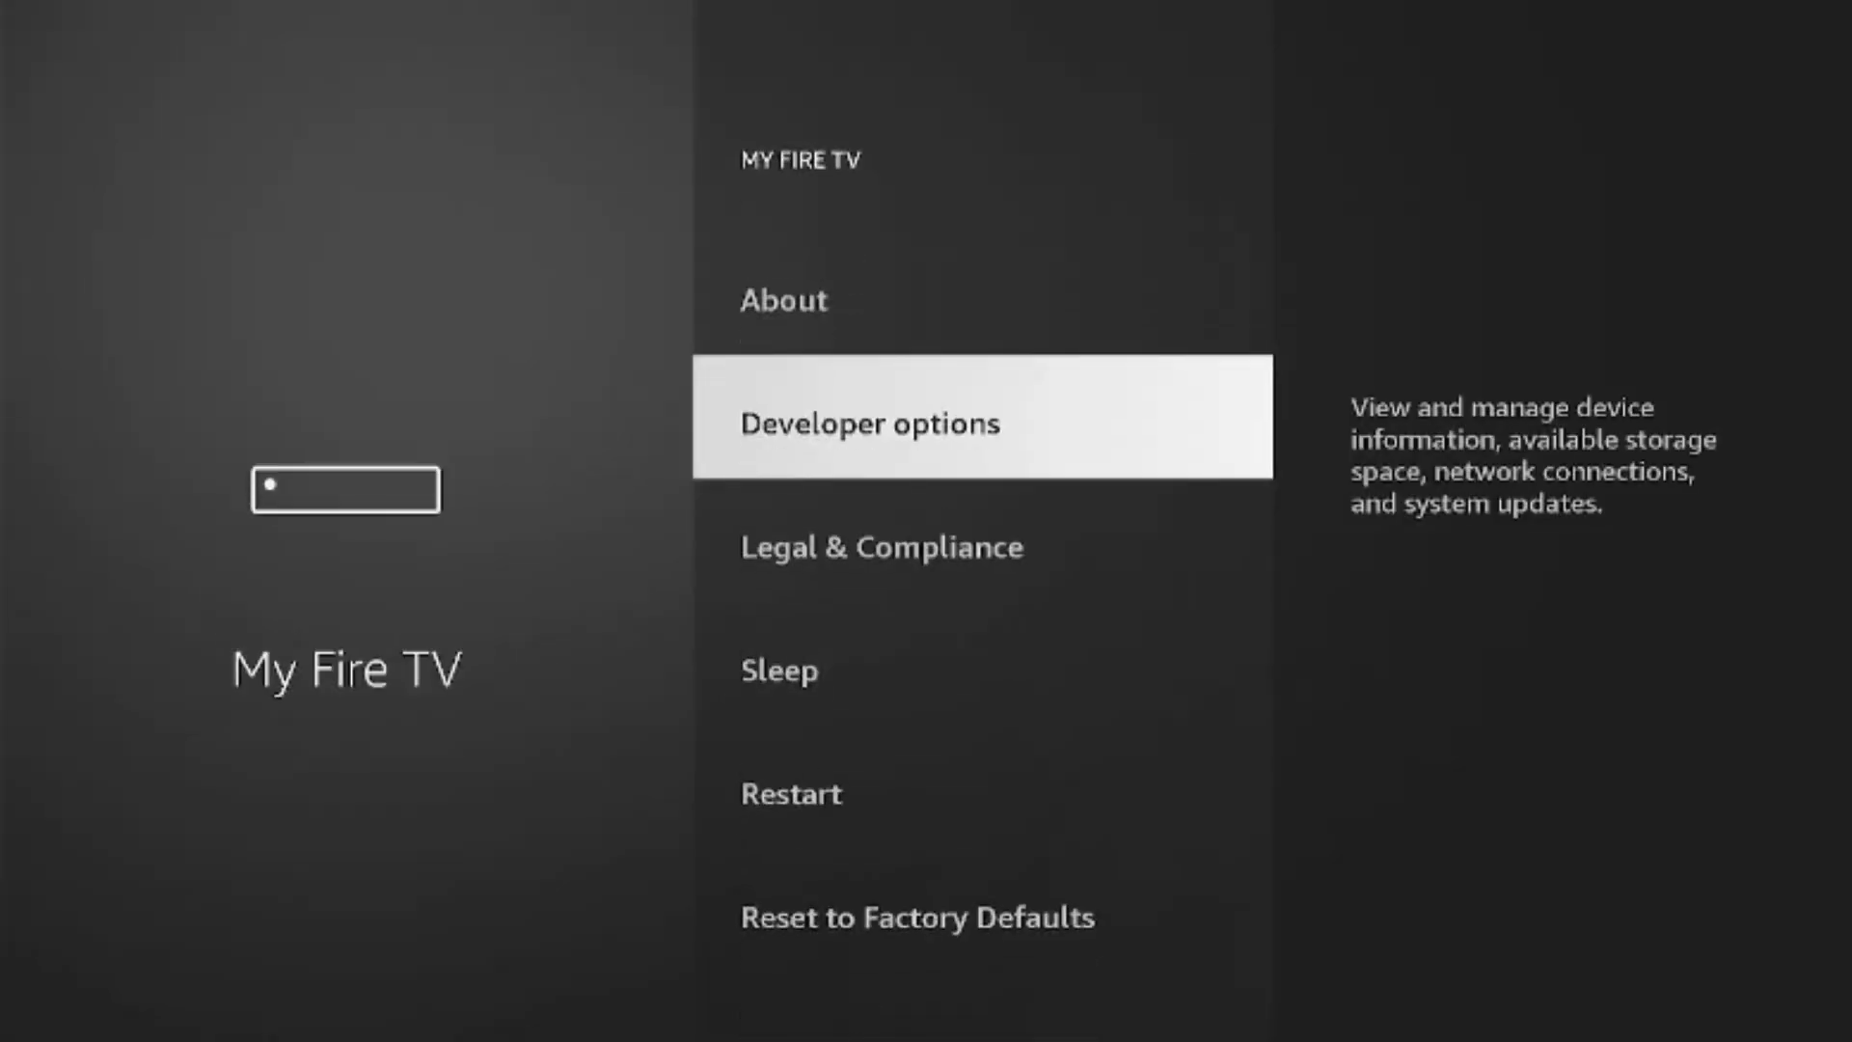
key(Up)
key(Down)
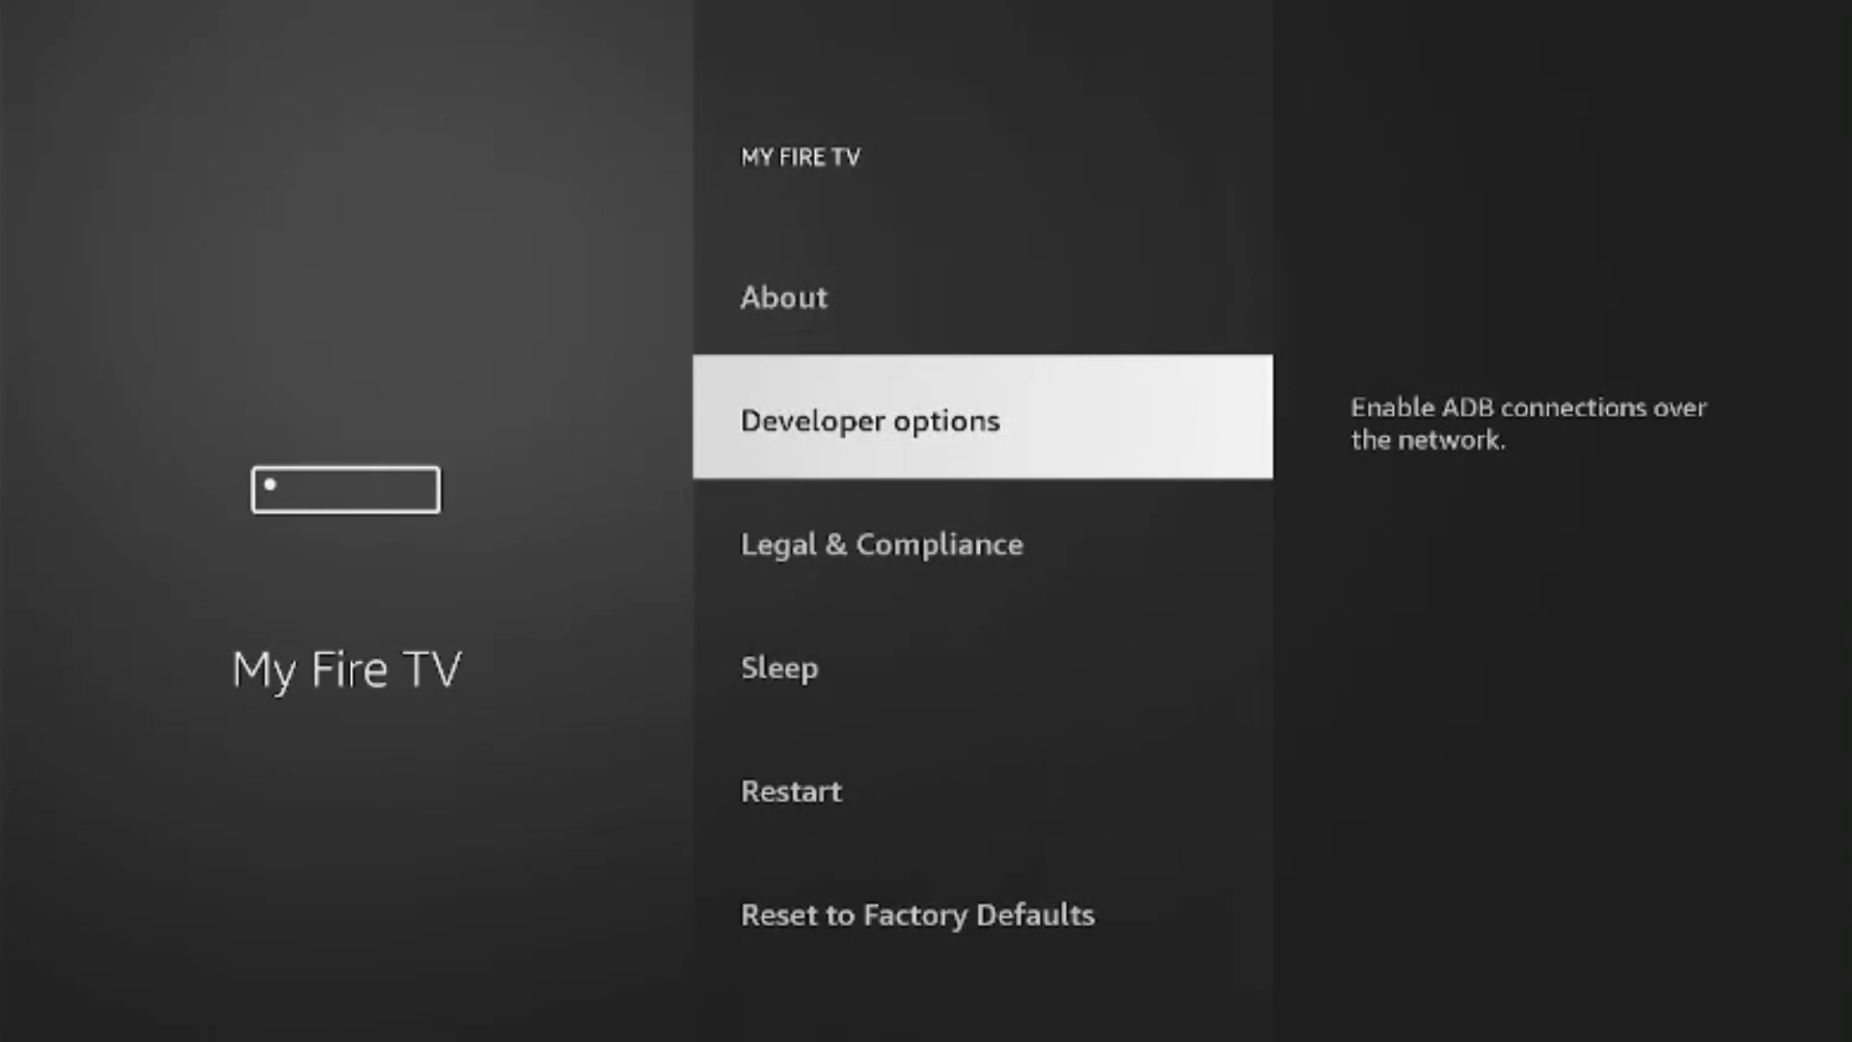
key(Up)
key(Down)
key(Up)
key(Return)
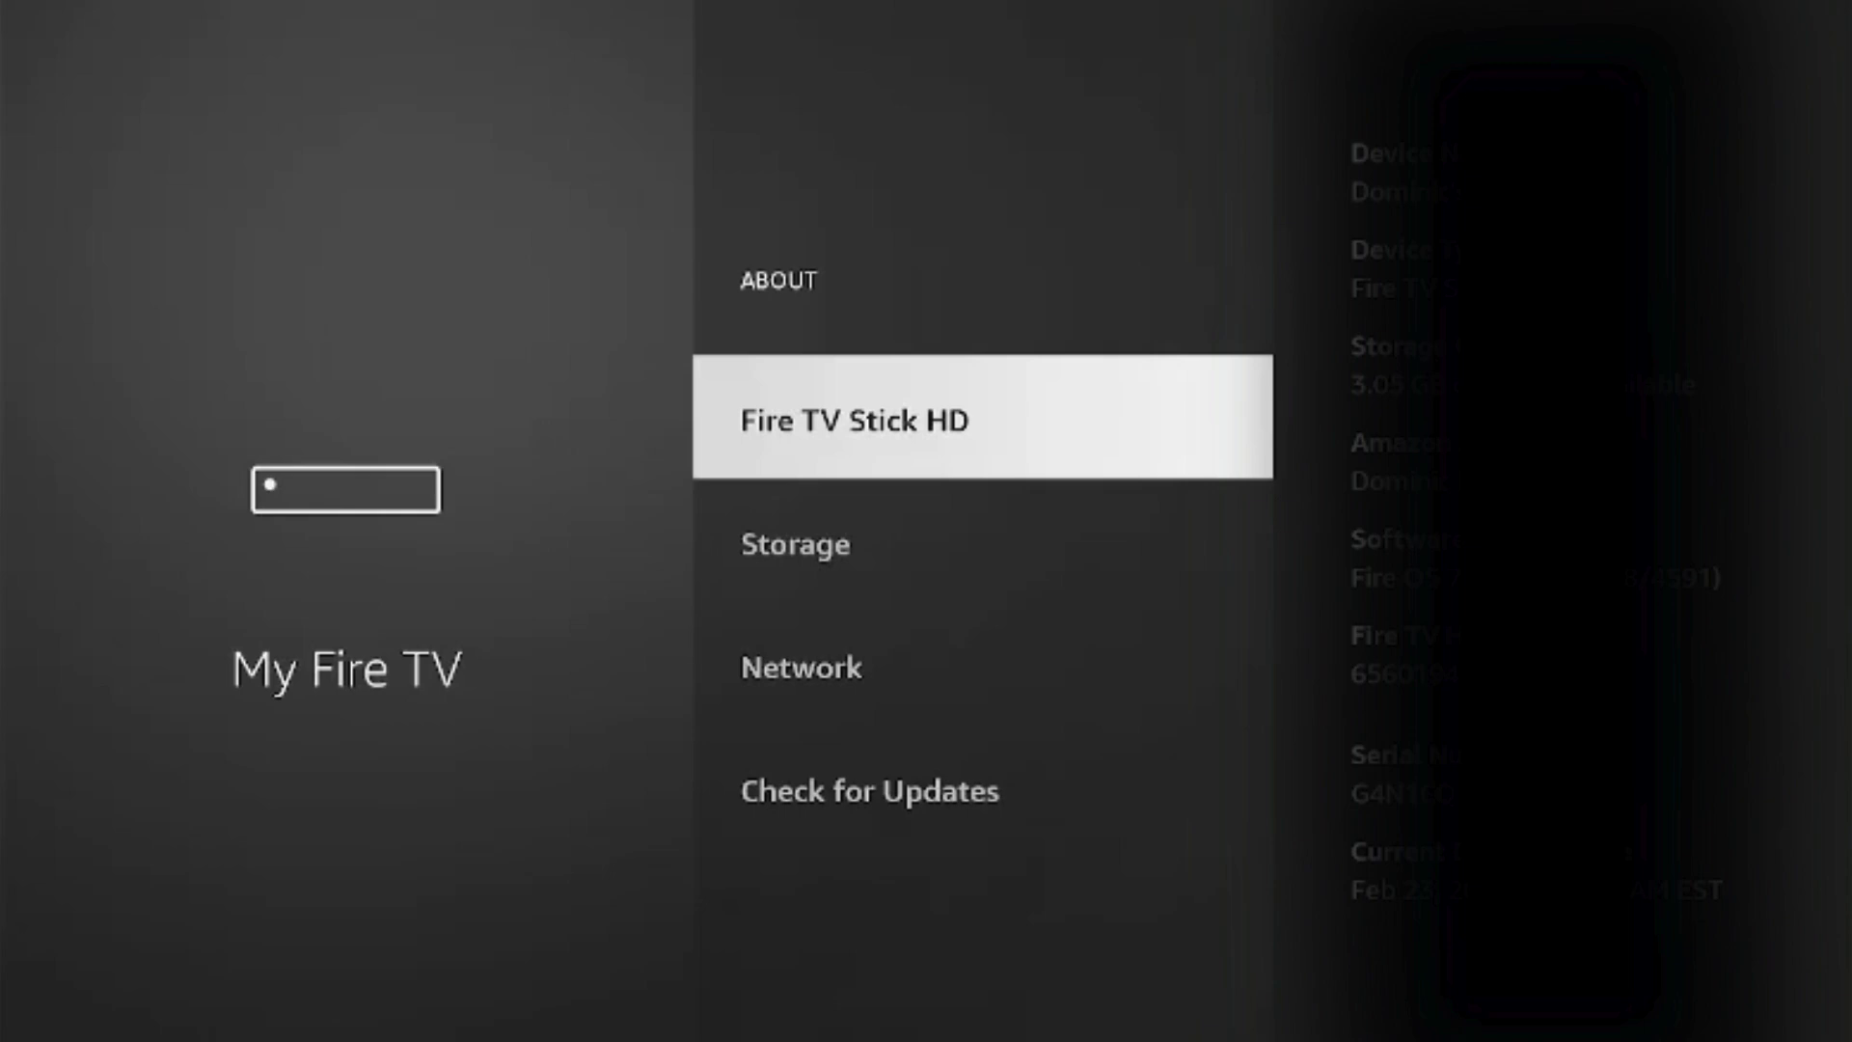
Select the Fire TV Stick HD entry seven times to unlock the developer options.
key(Return)
key(Return)
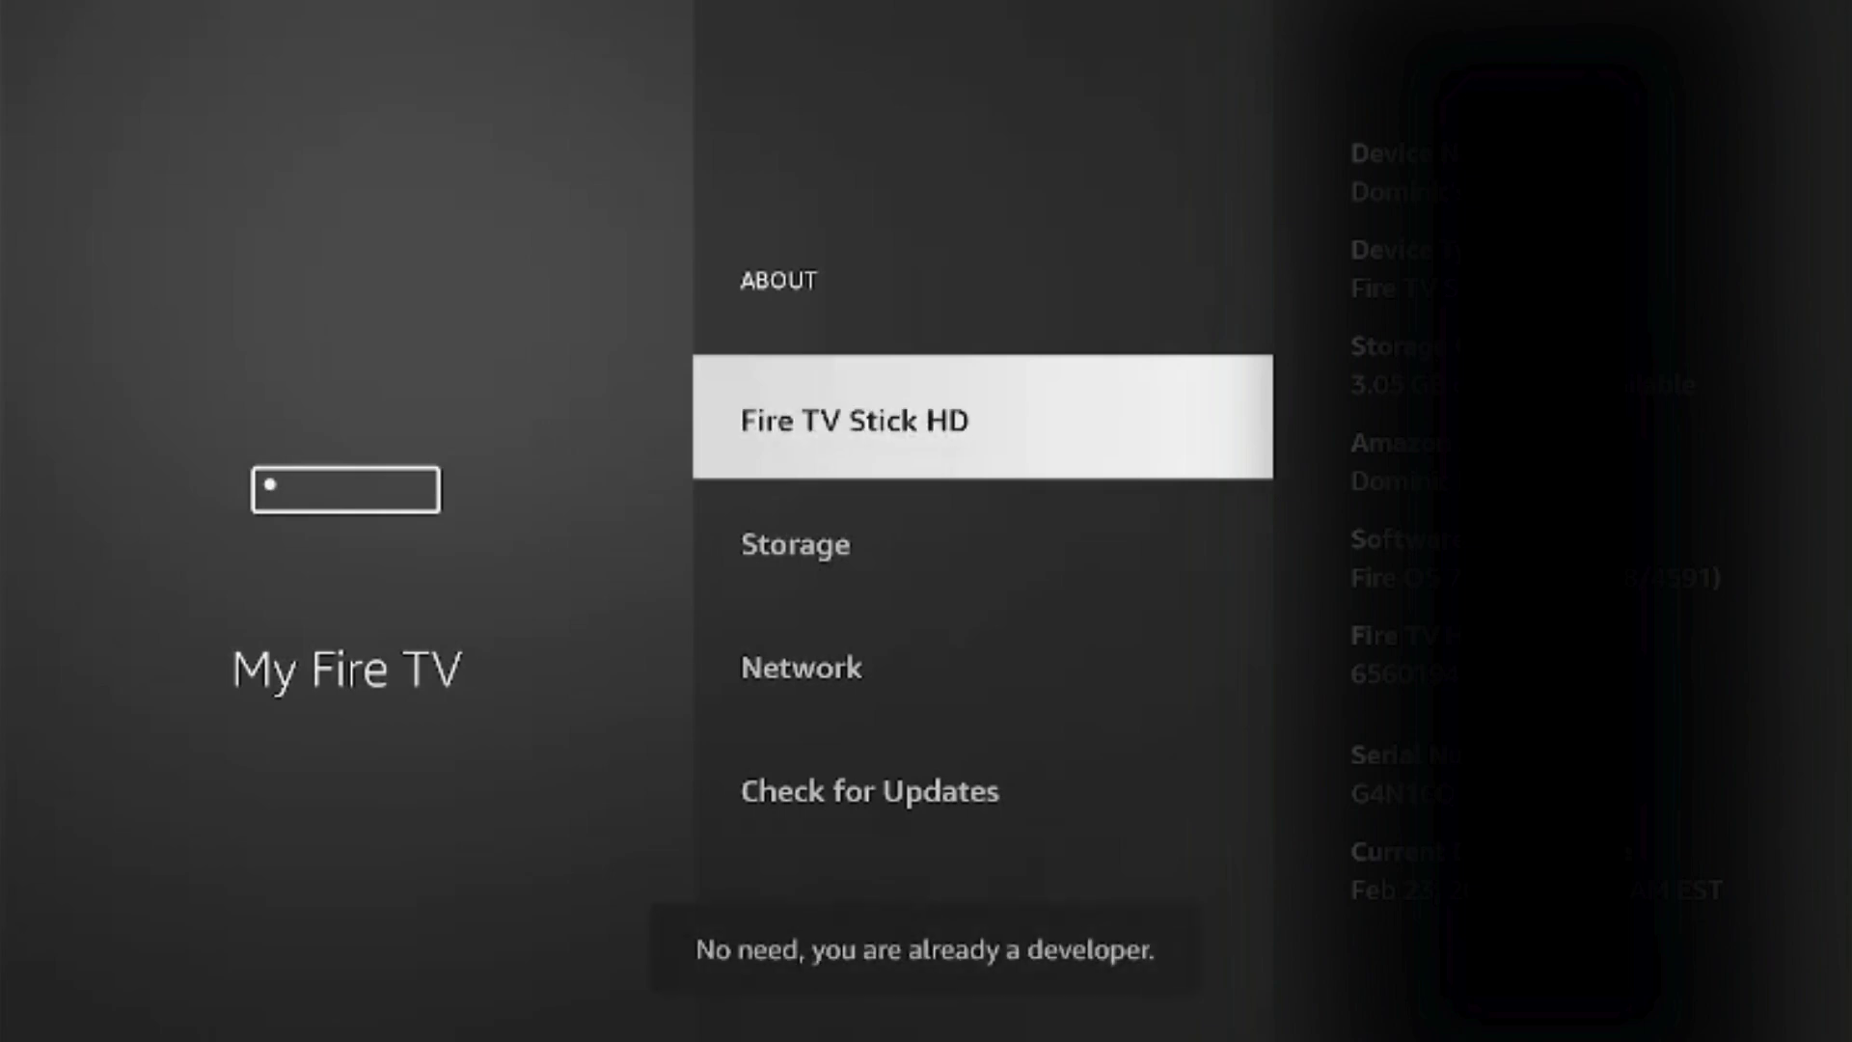
key(Return)
key(Return)
key(Return)
key(Return)
key(Return)
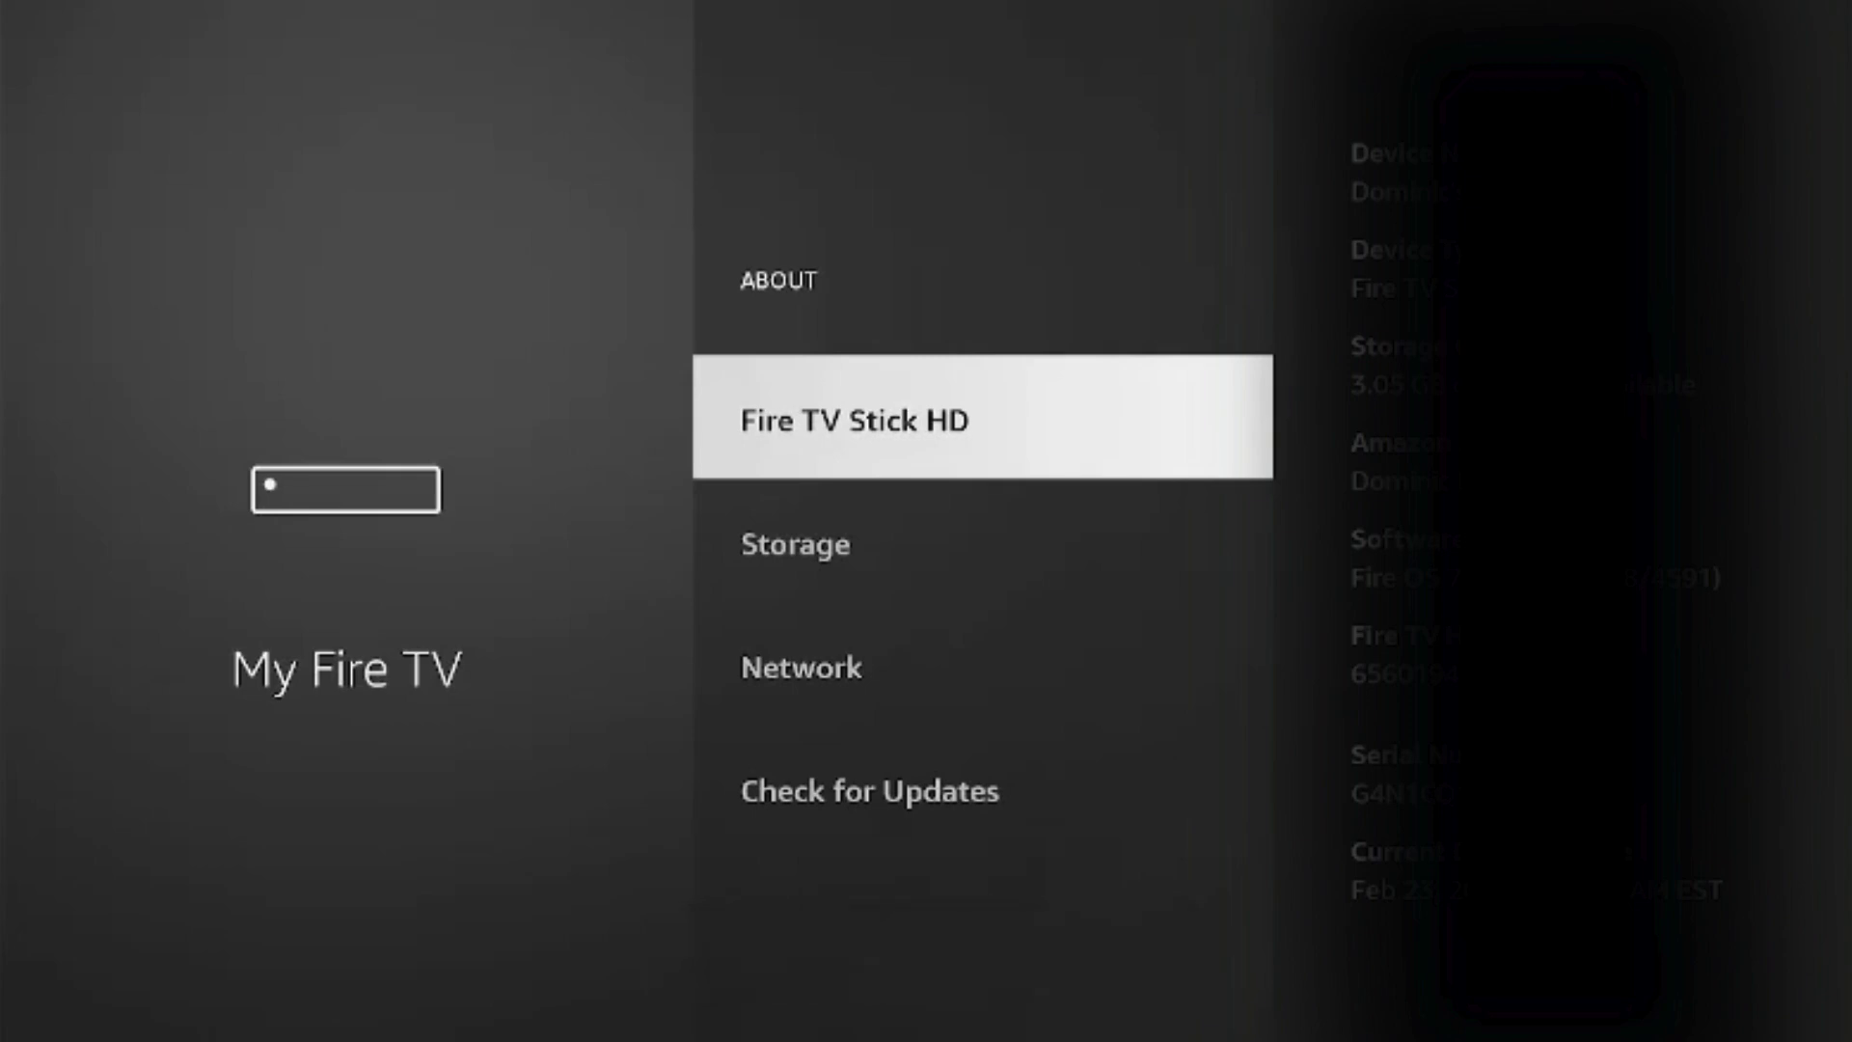
Allow Downloader to install unknown apps in the My Fire TV developer options.
key(Escape)
key(Down)
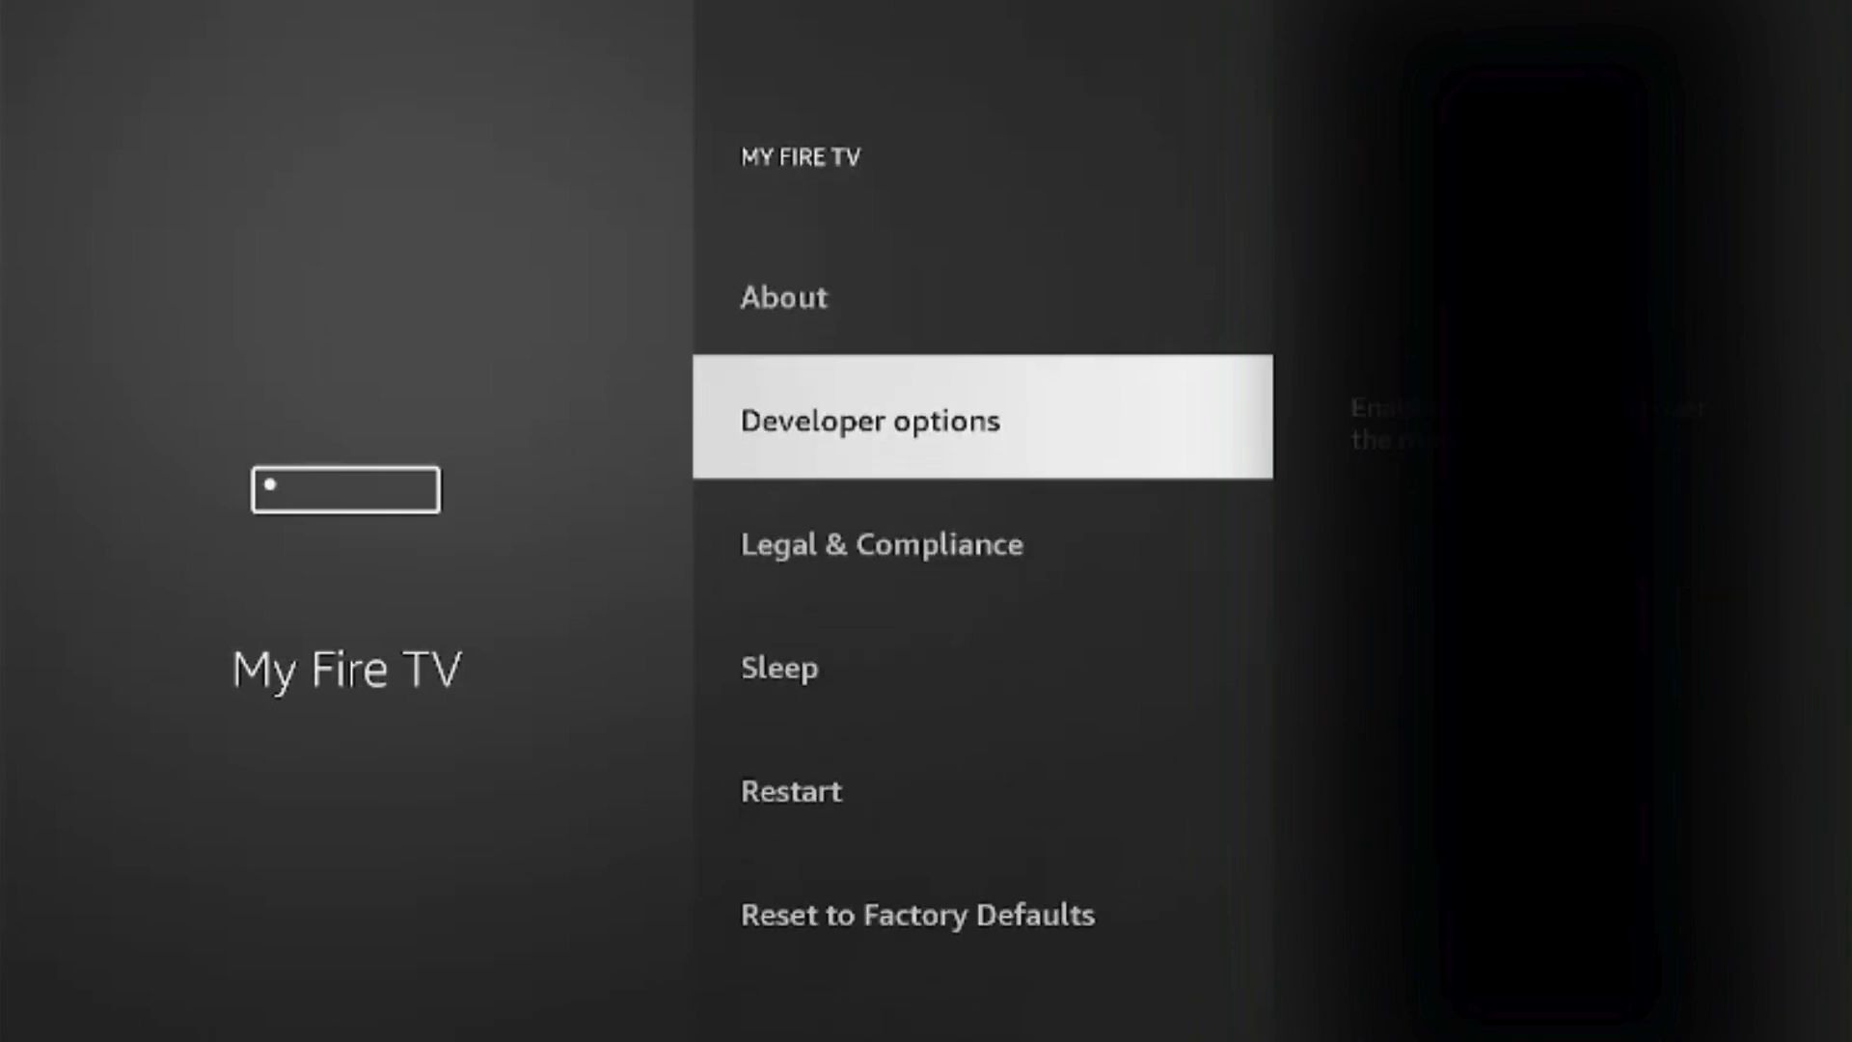
key(Return)
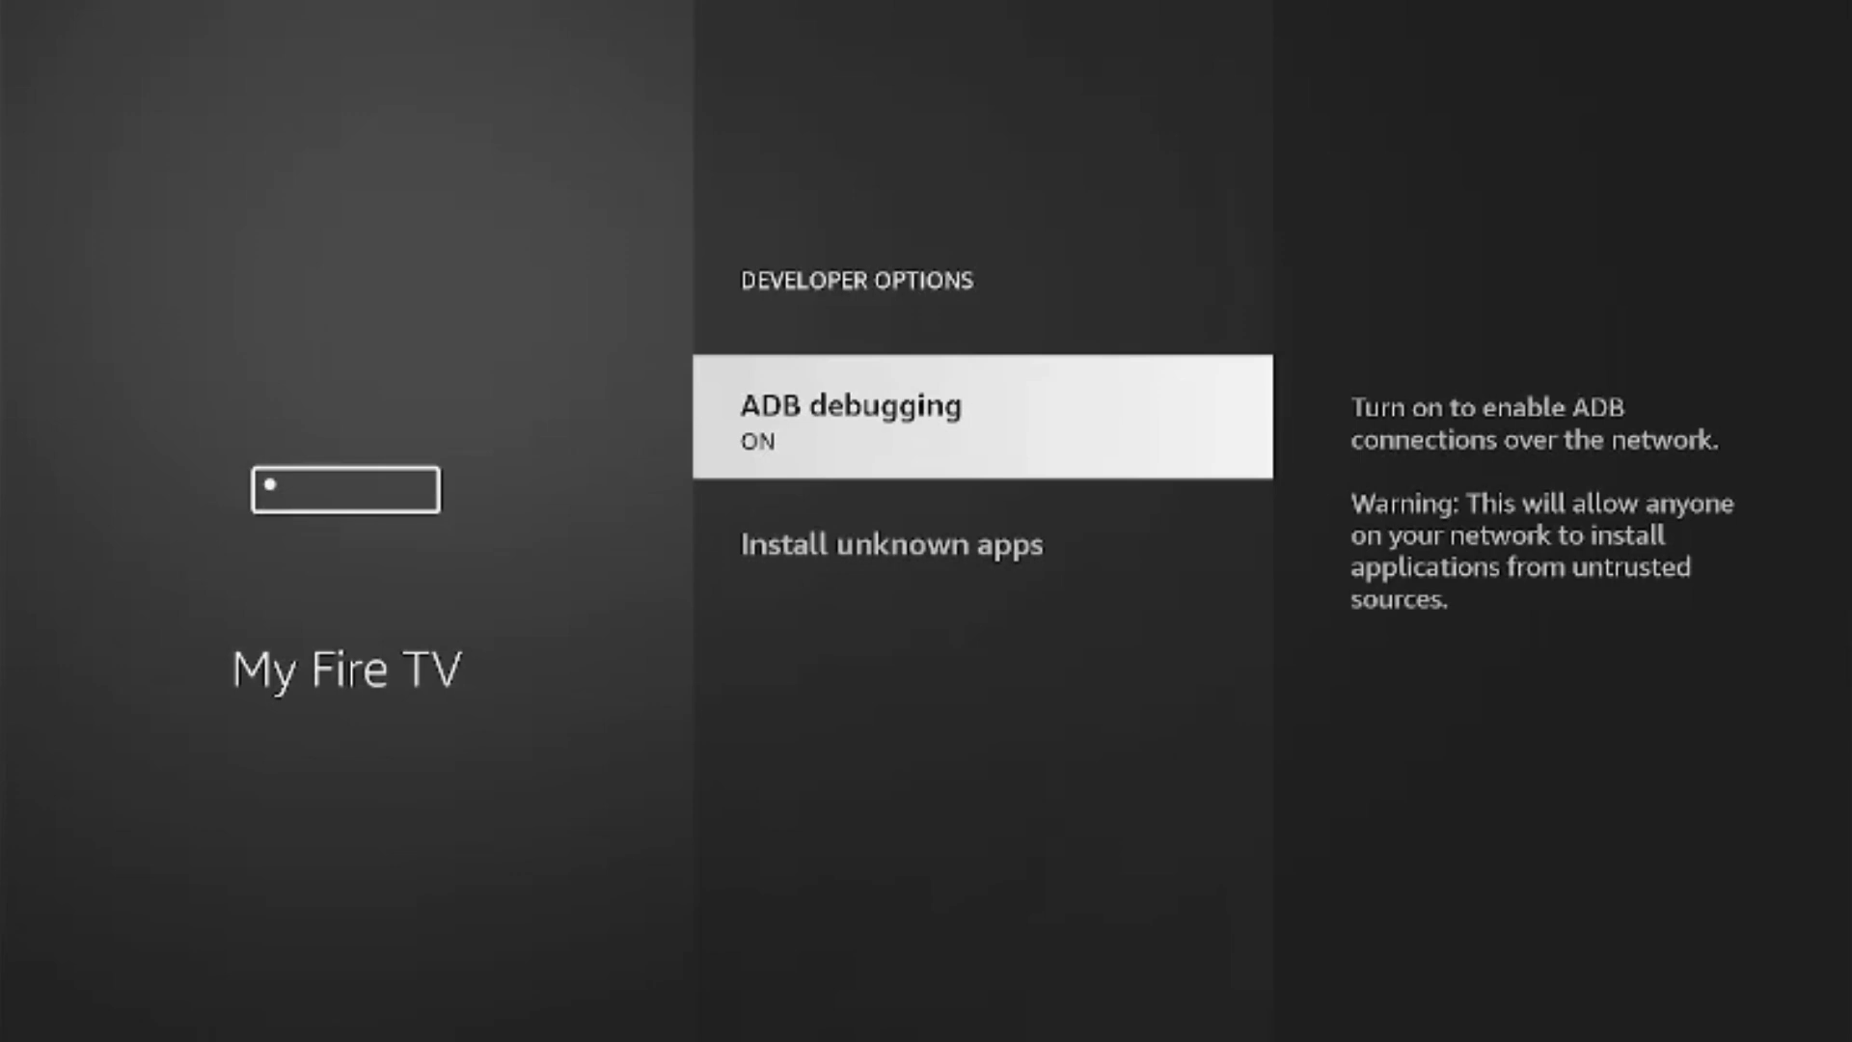
key(Down)
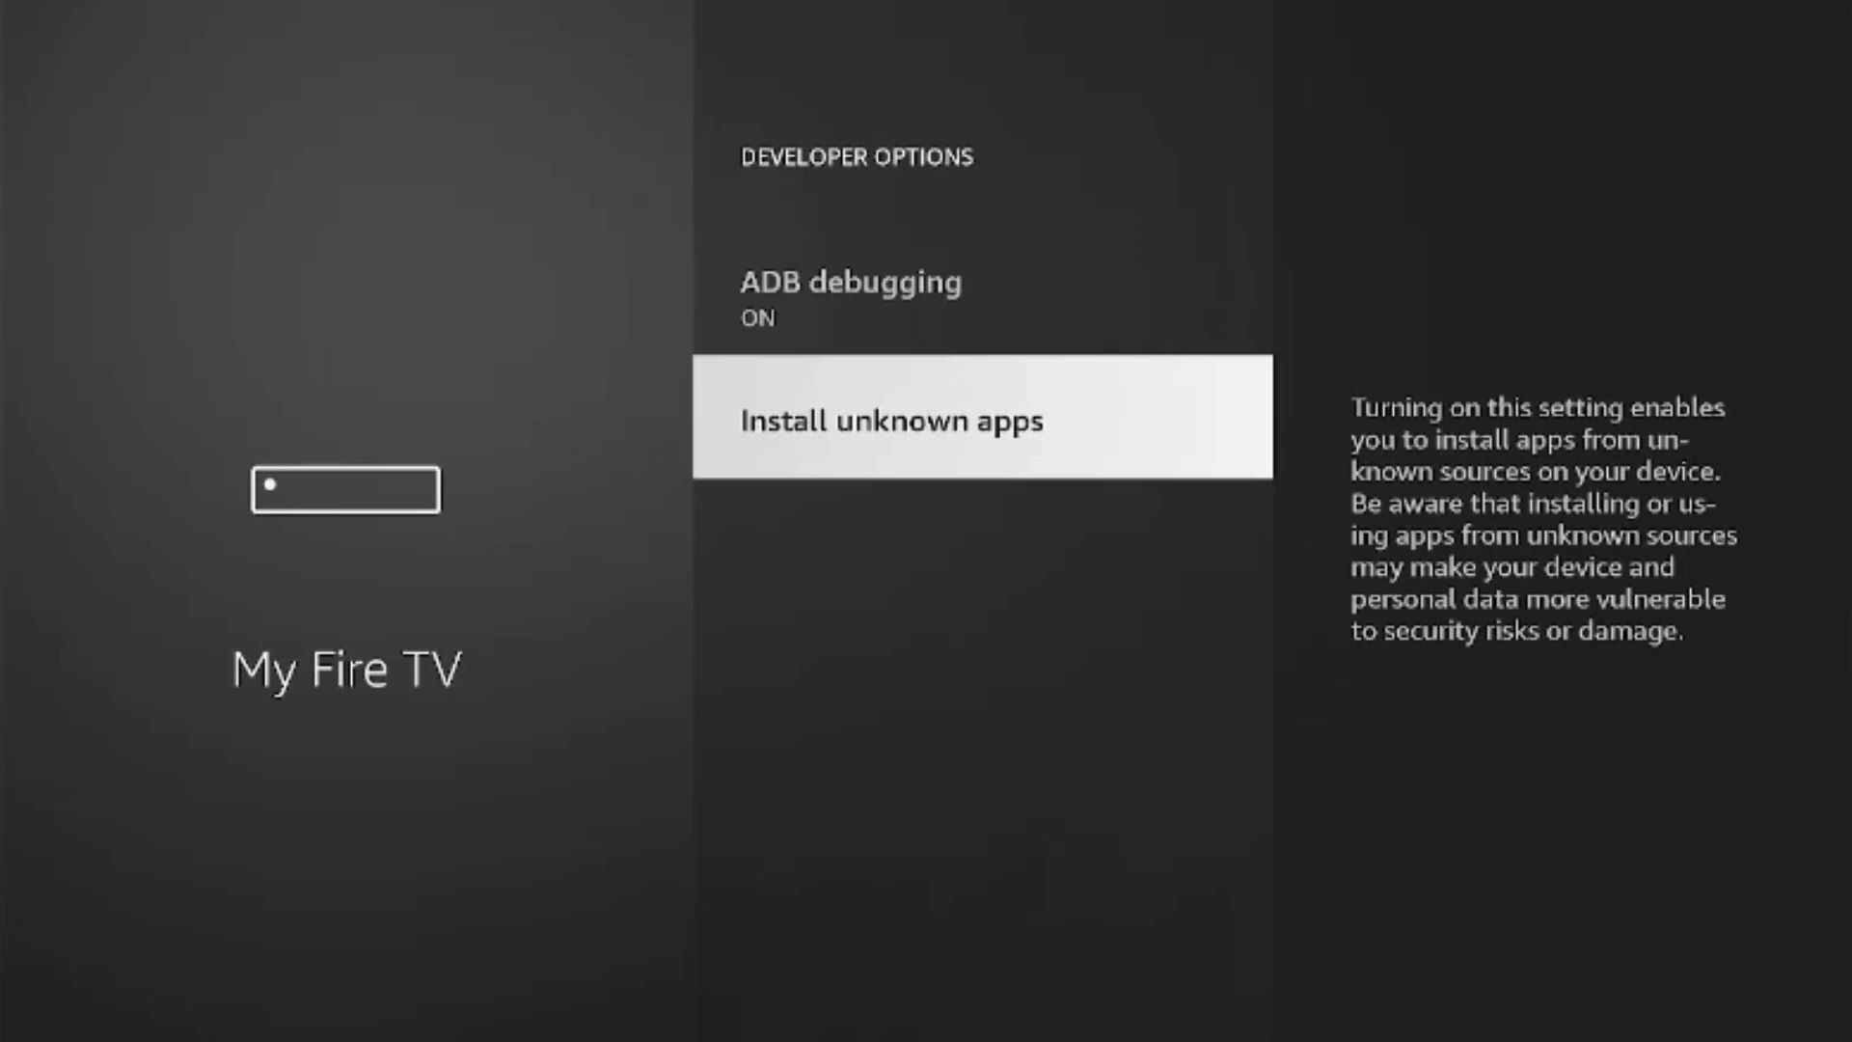
key(Return)
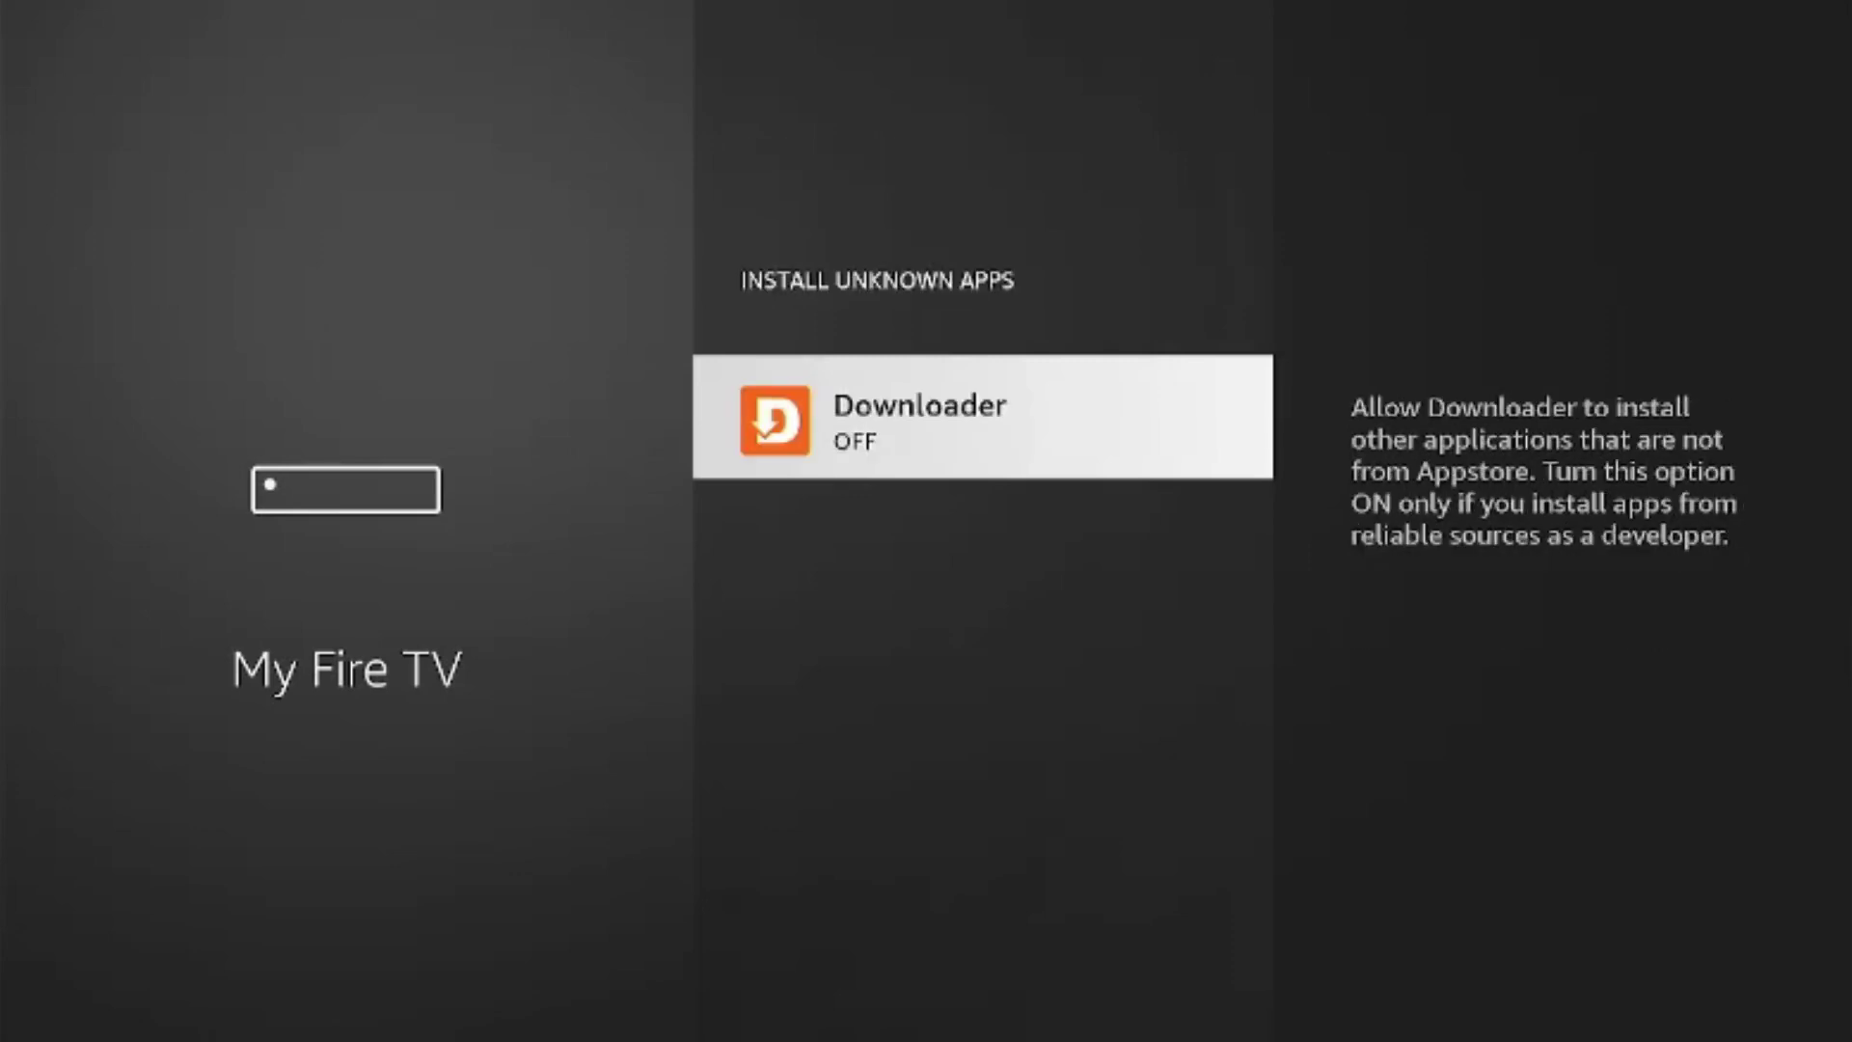
key(Return)
key(Escape)
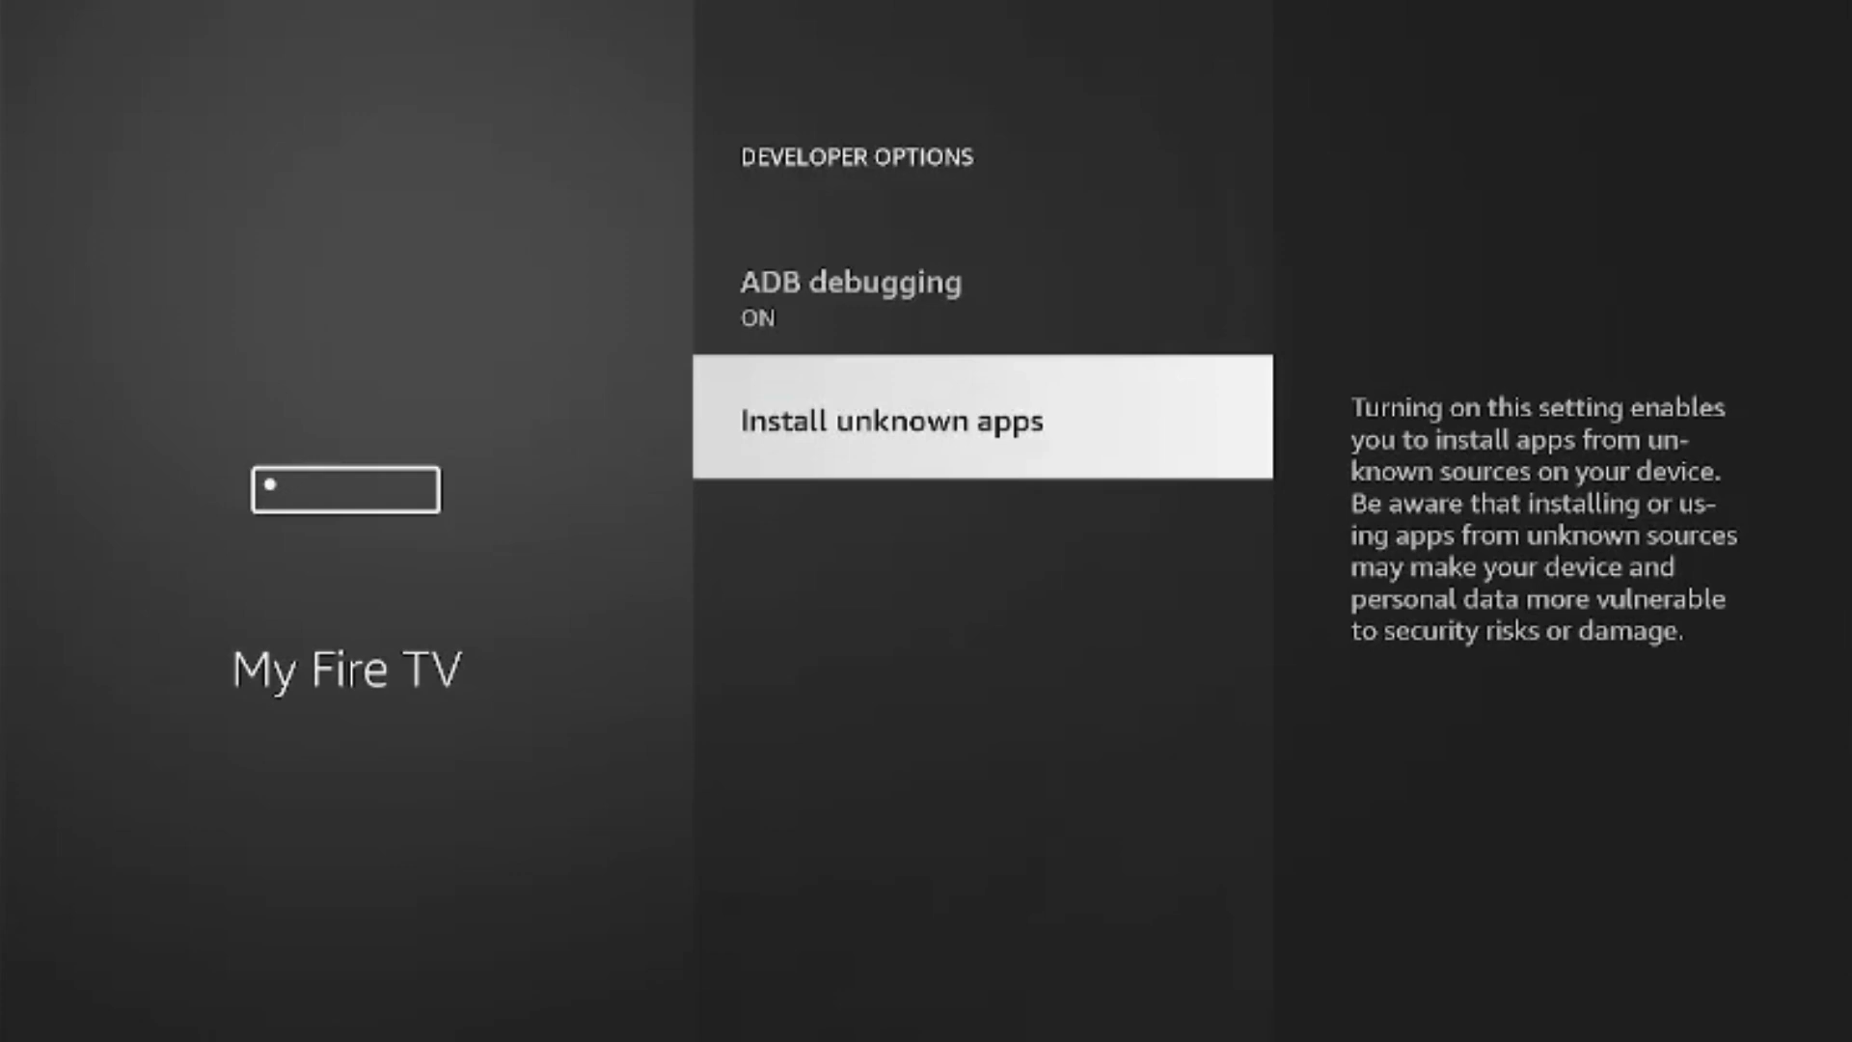
Check the Data Usage Monitoring setting in Preferences.
key(Escape)
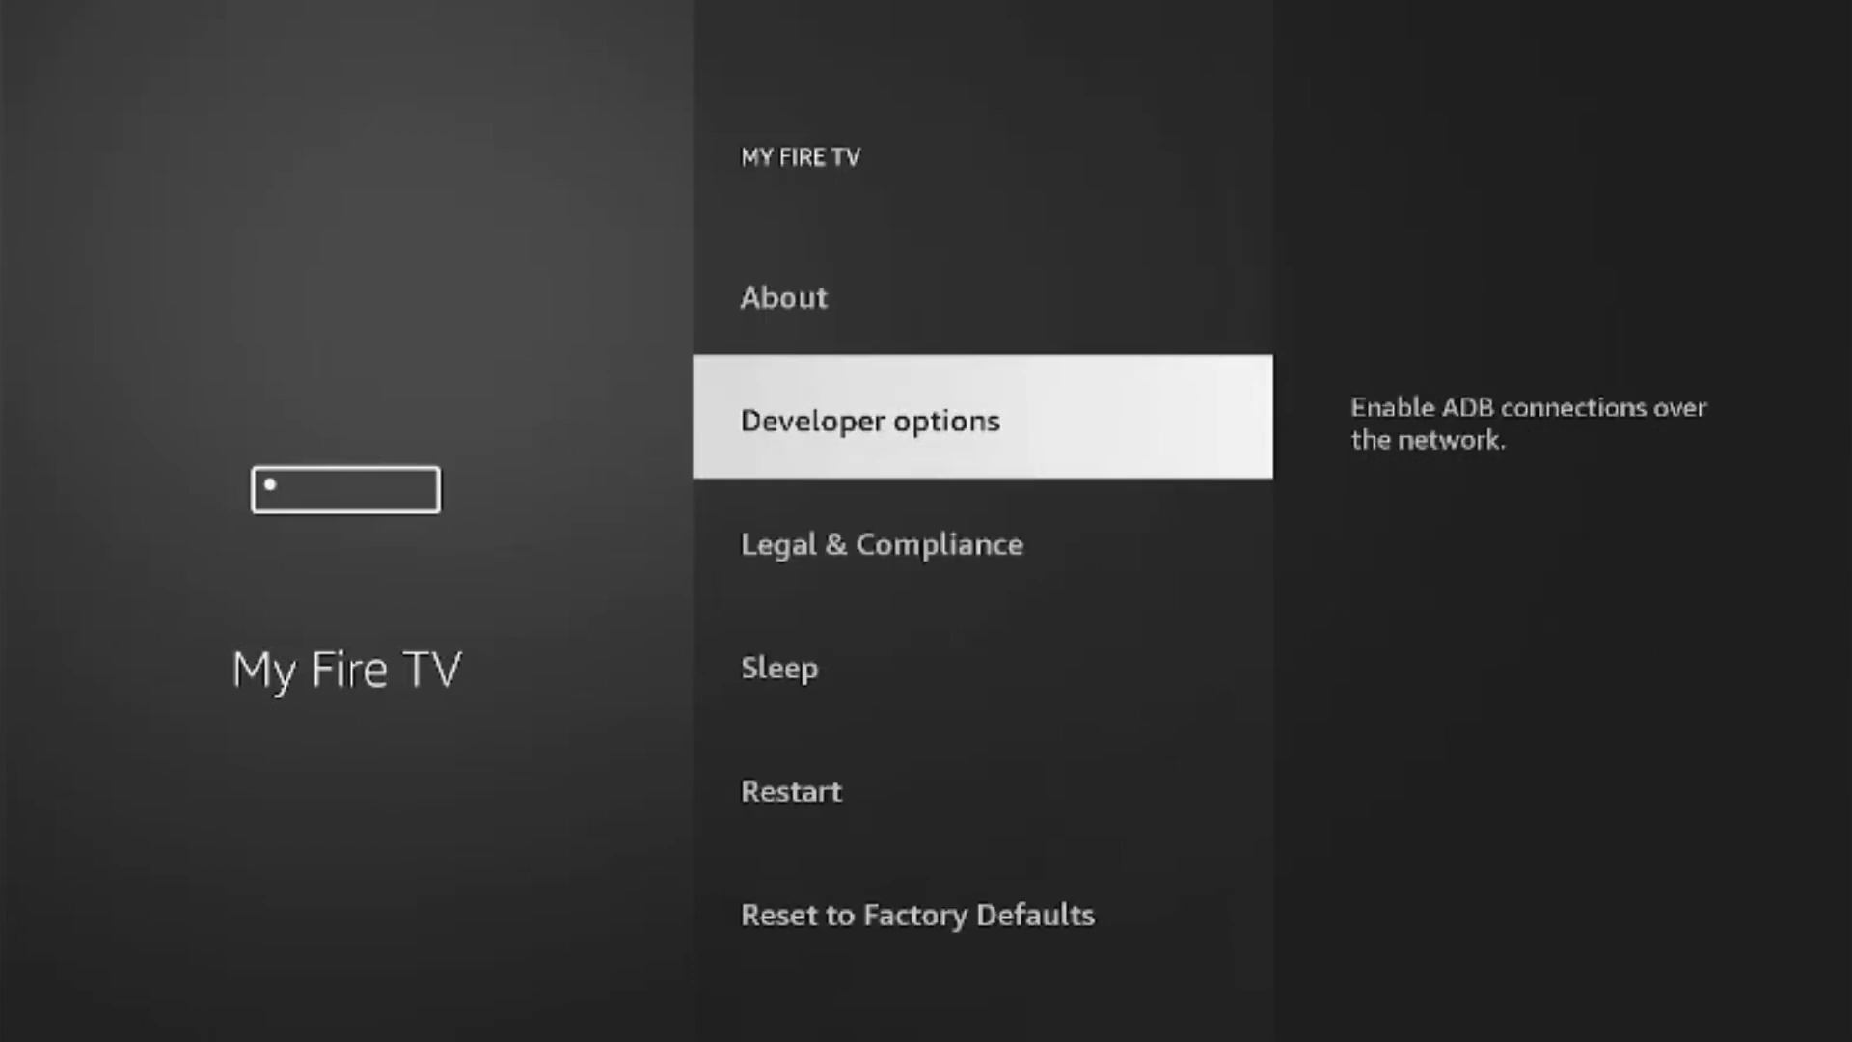
key(Escape)
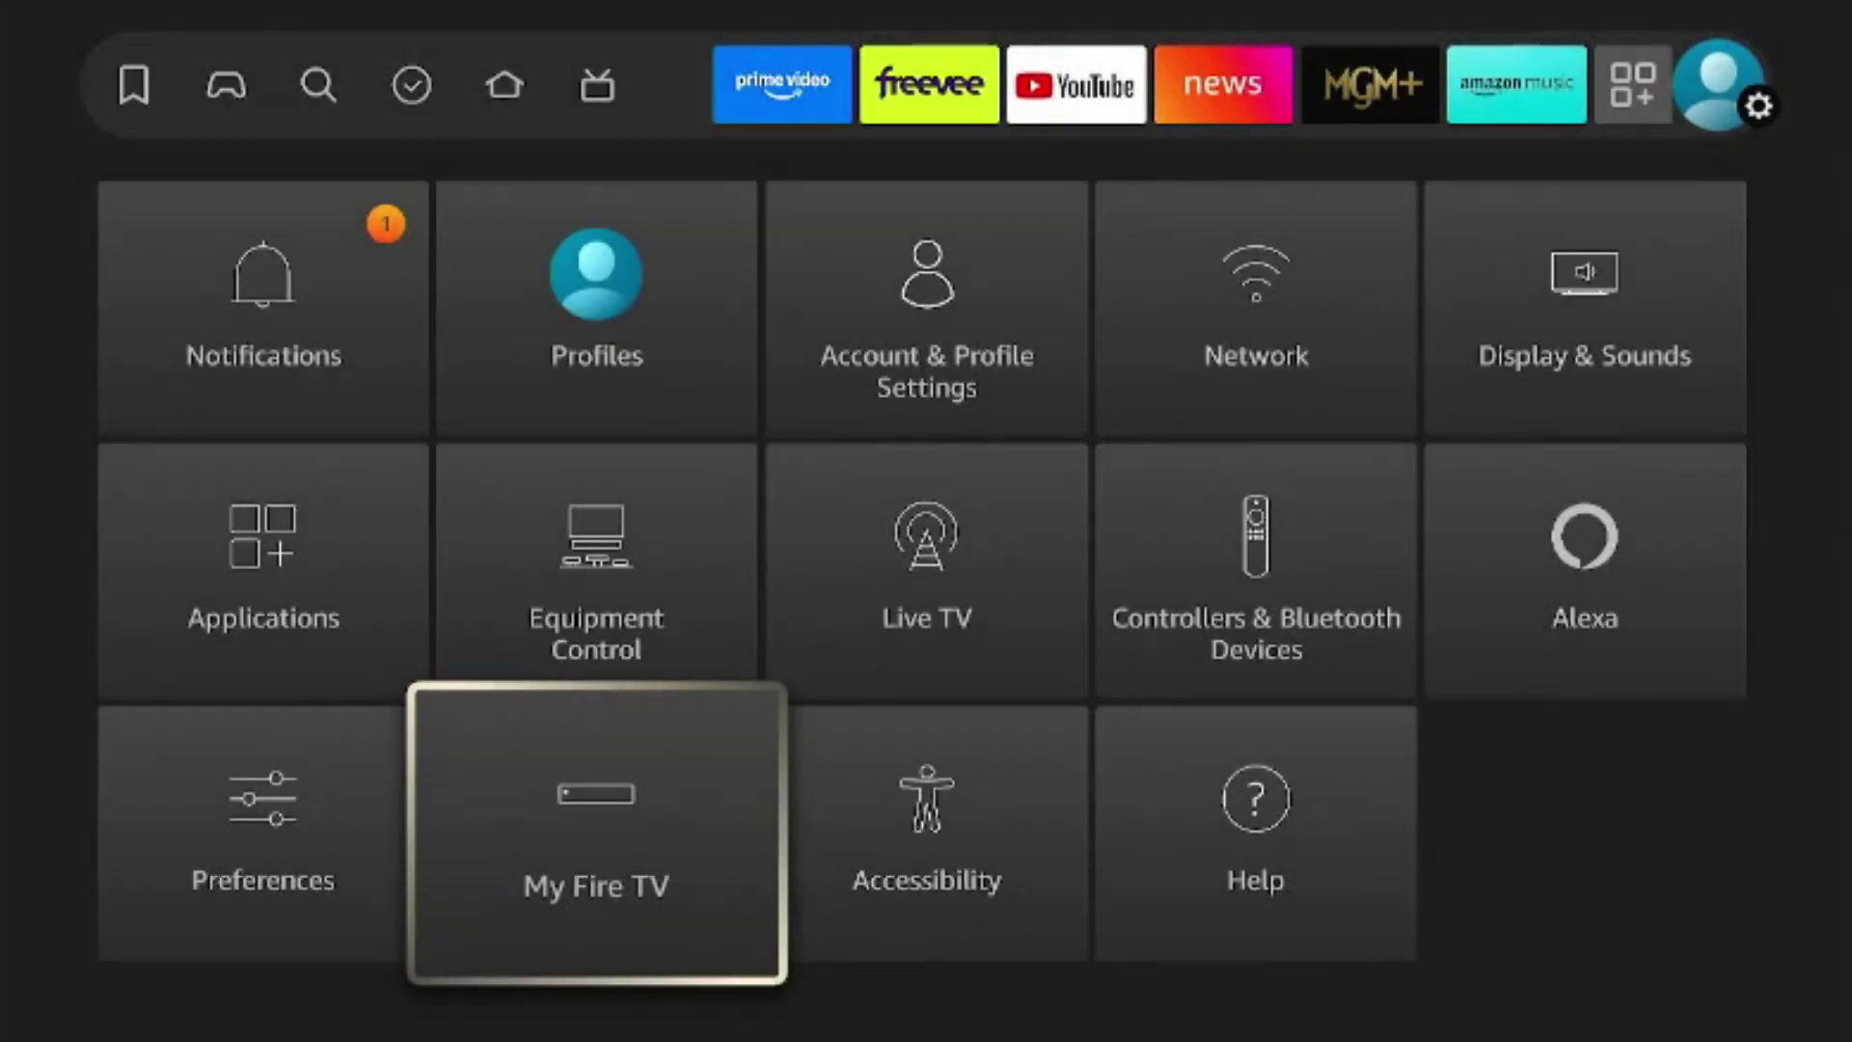
key(Left)
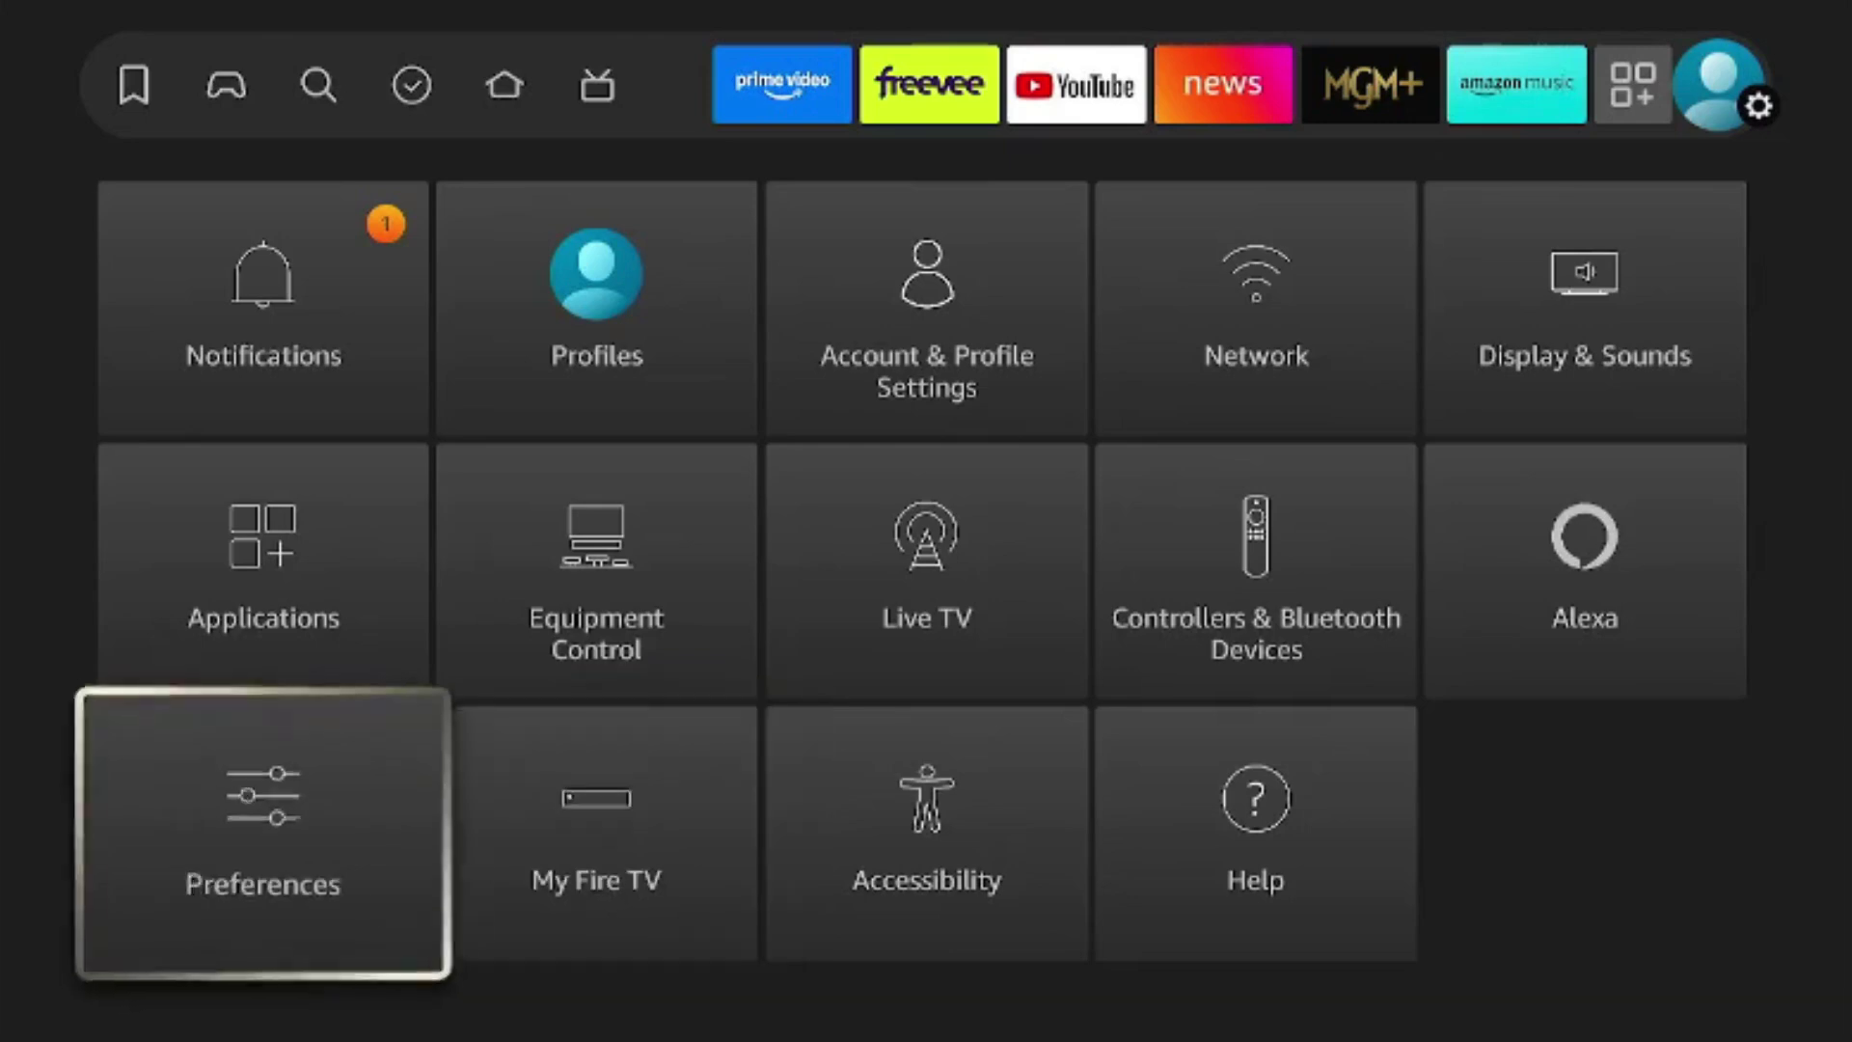
key(Return)
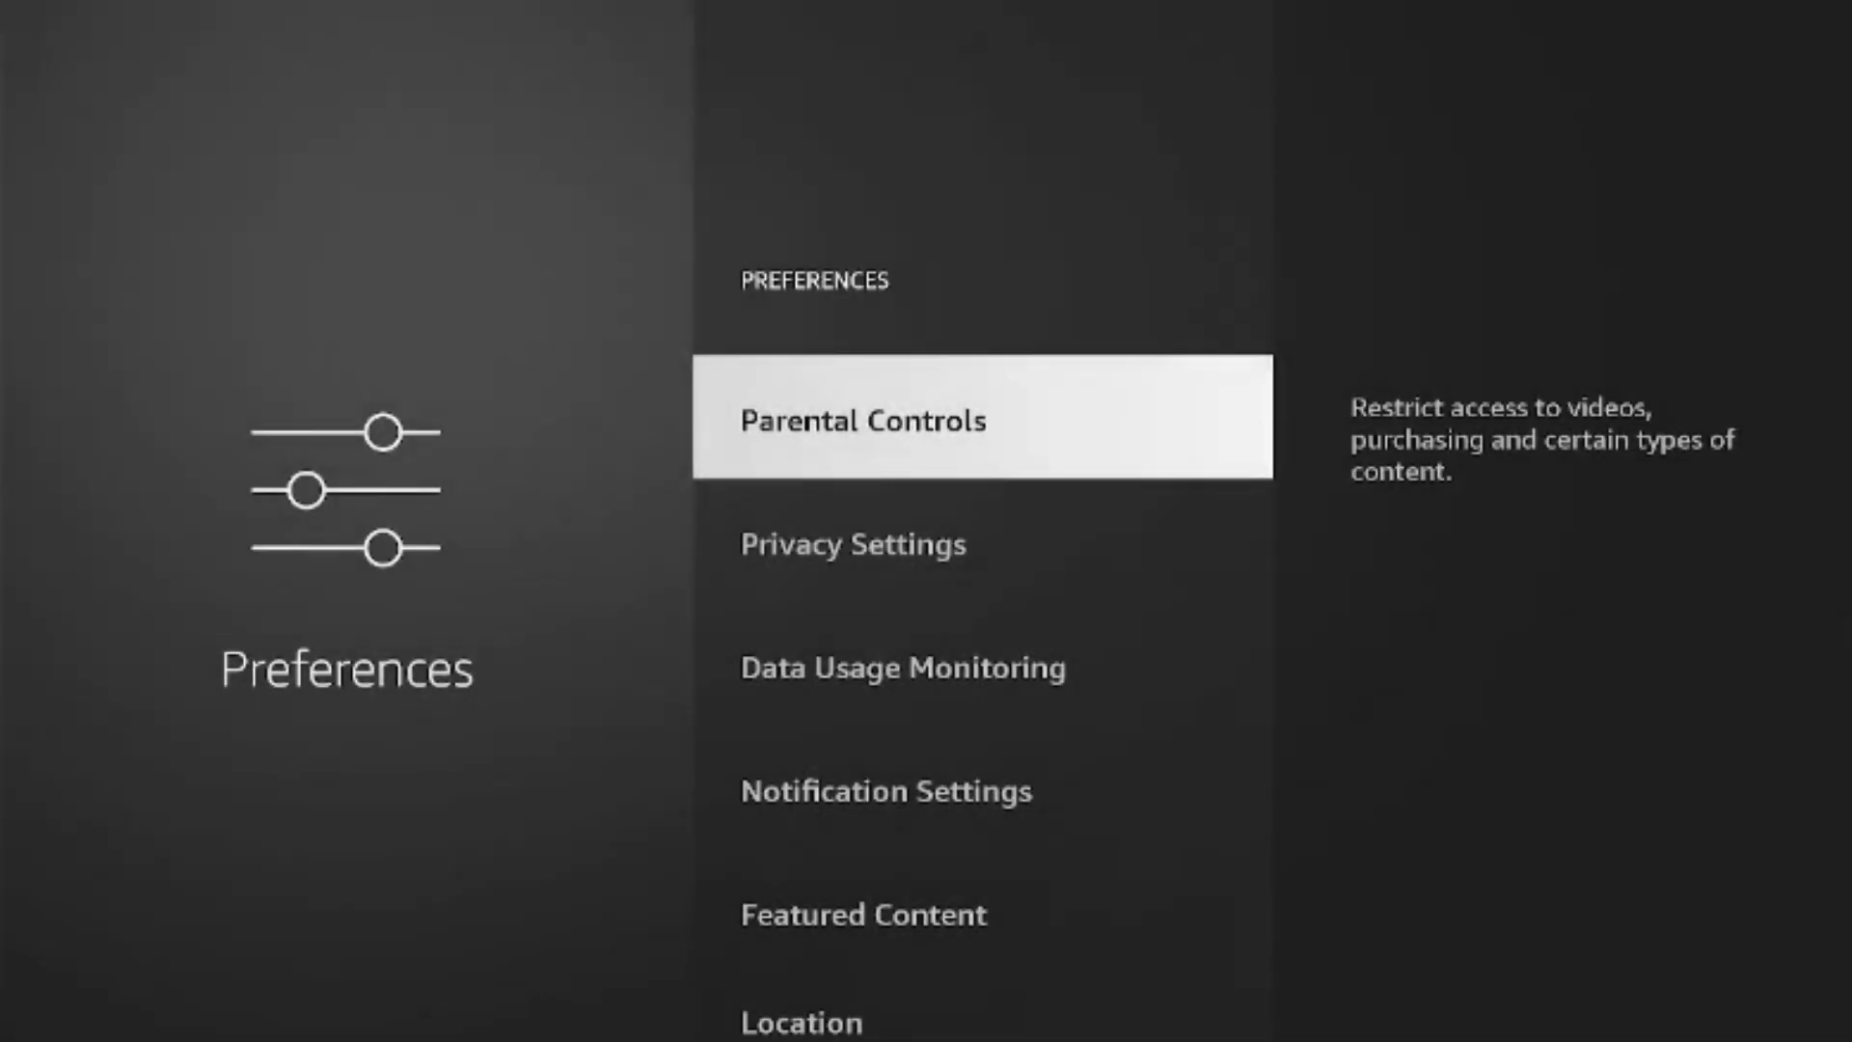
key(Down)
key(Down)
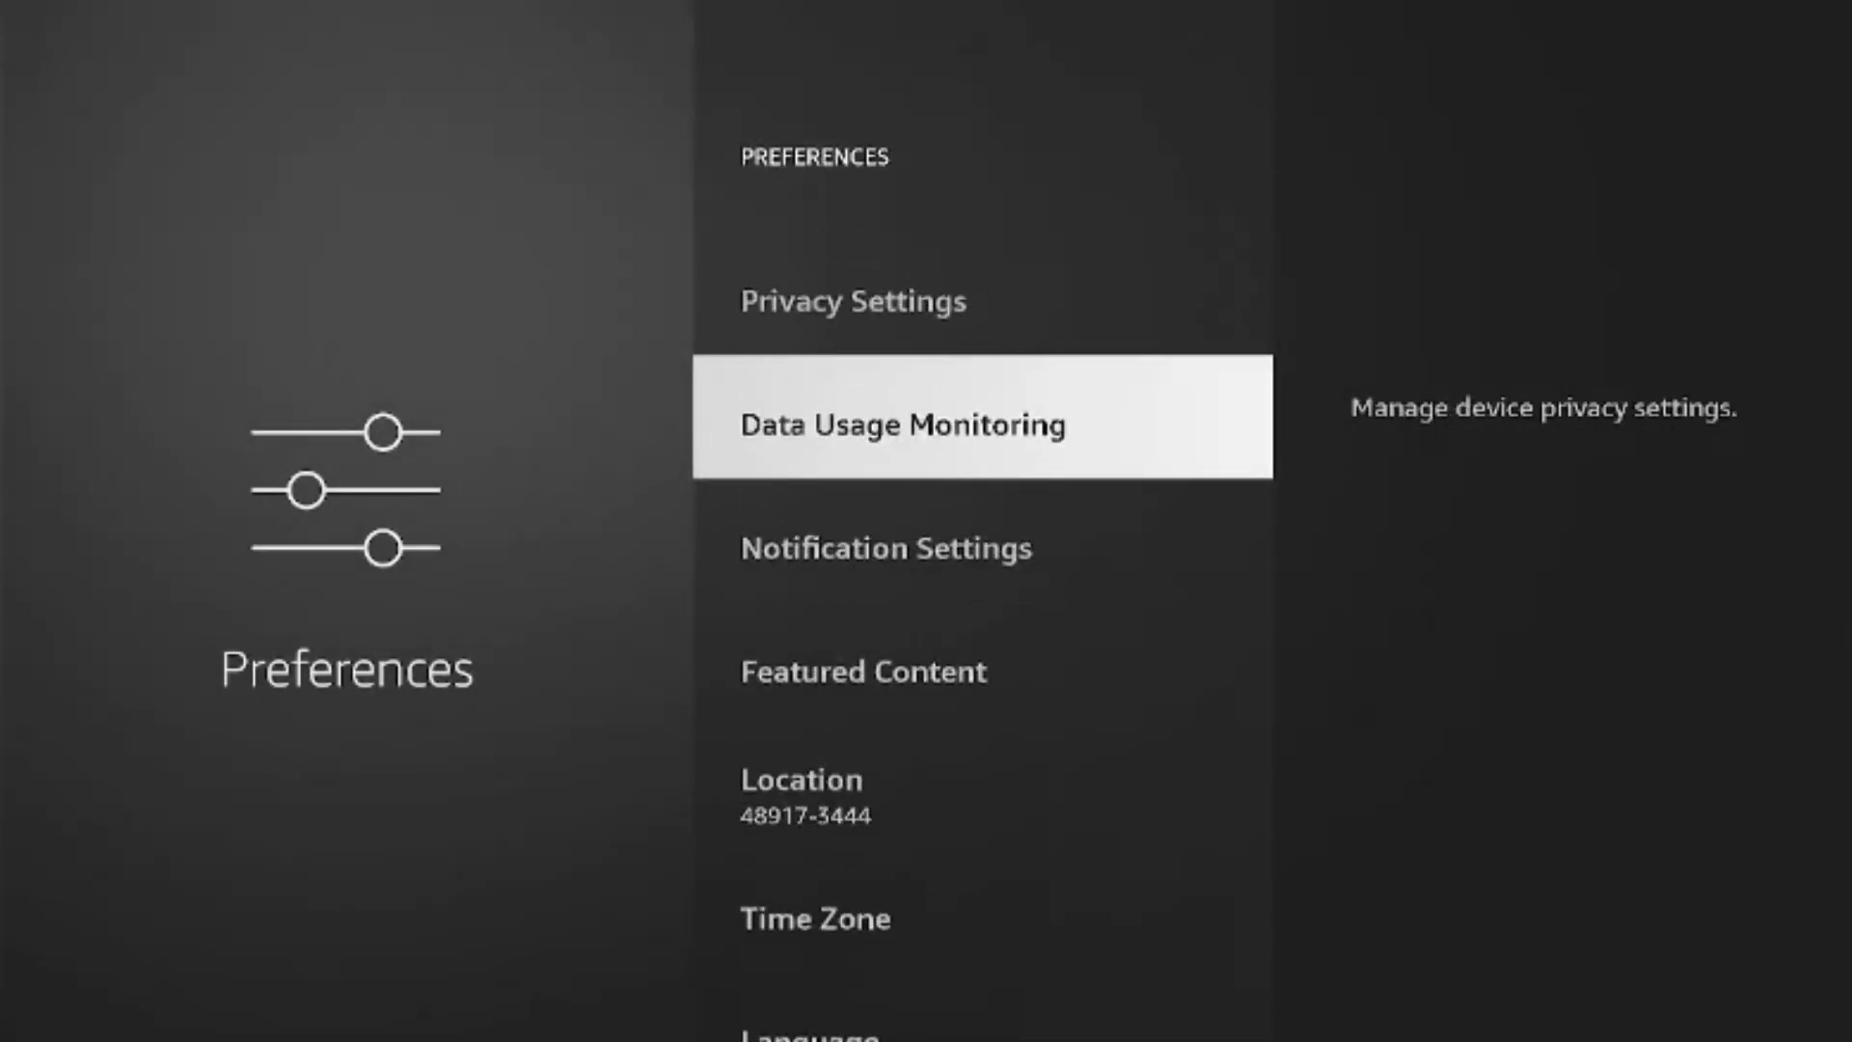
key(Return)
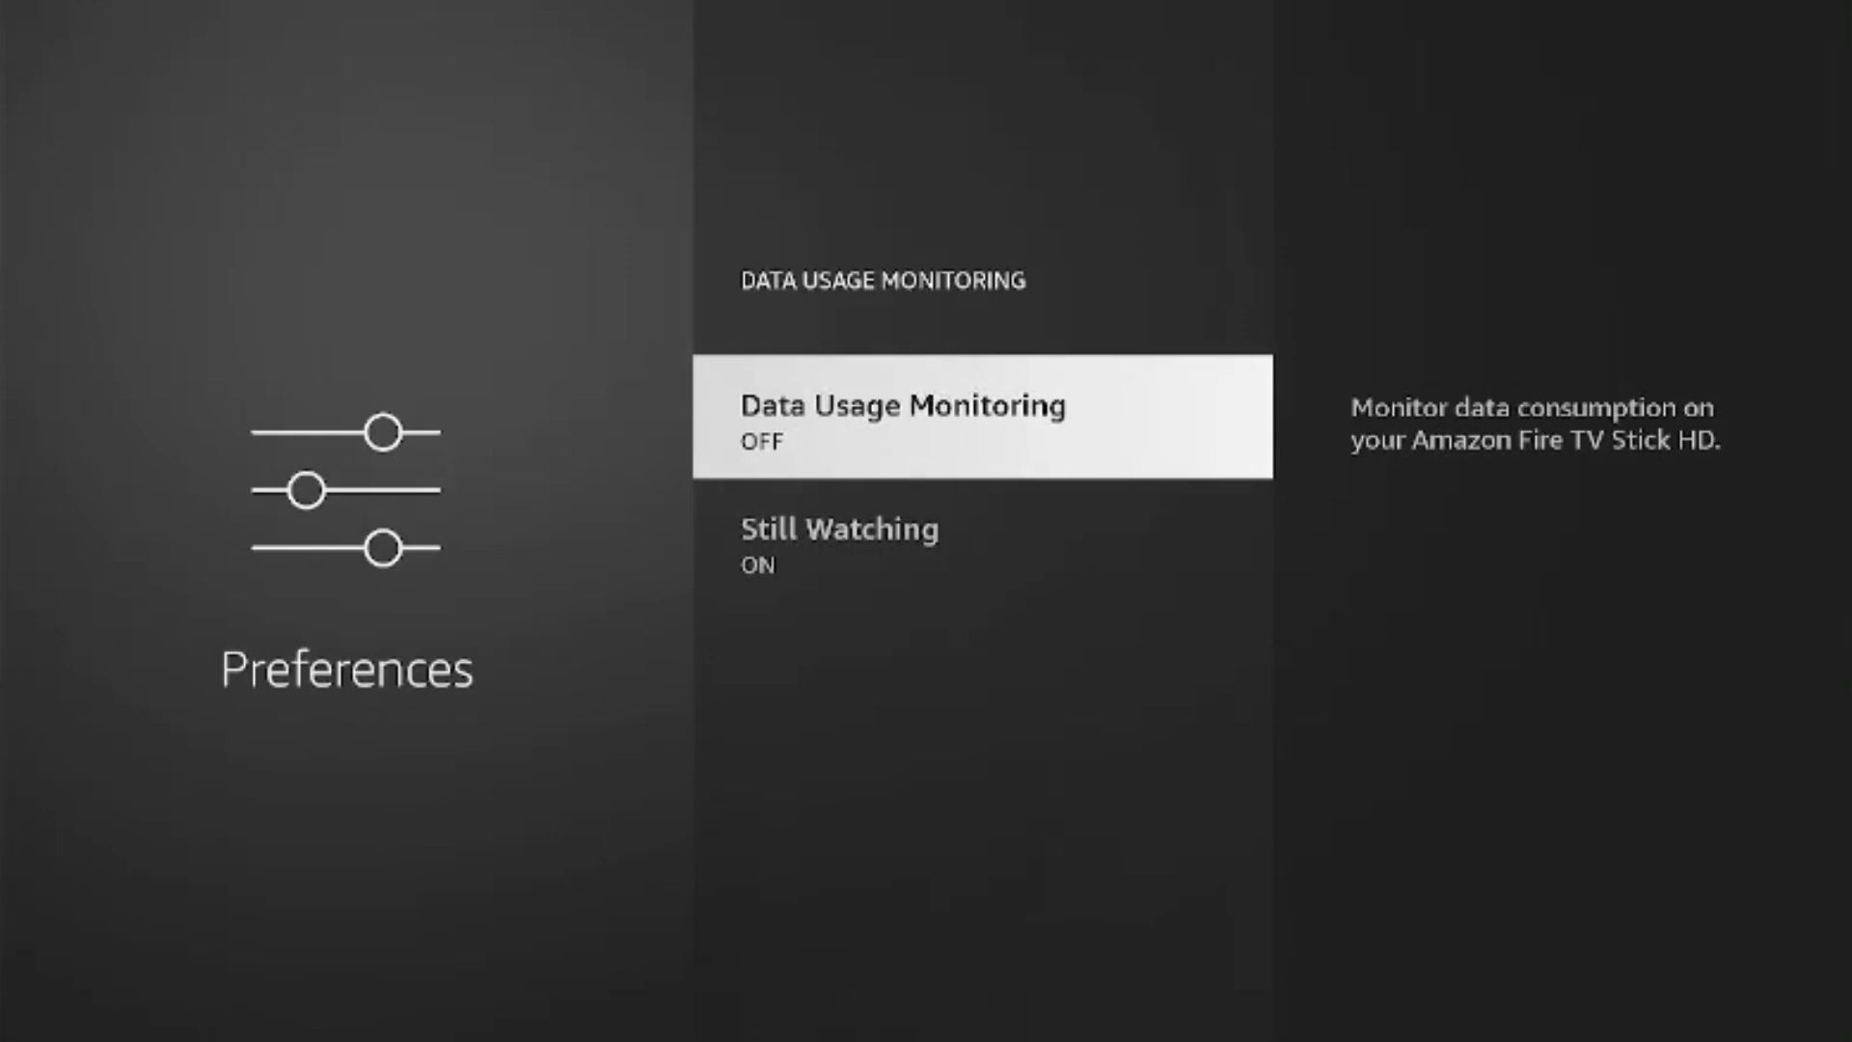
key(Escape)
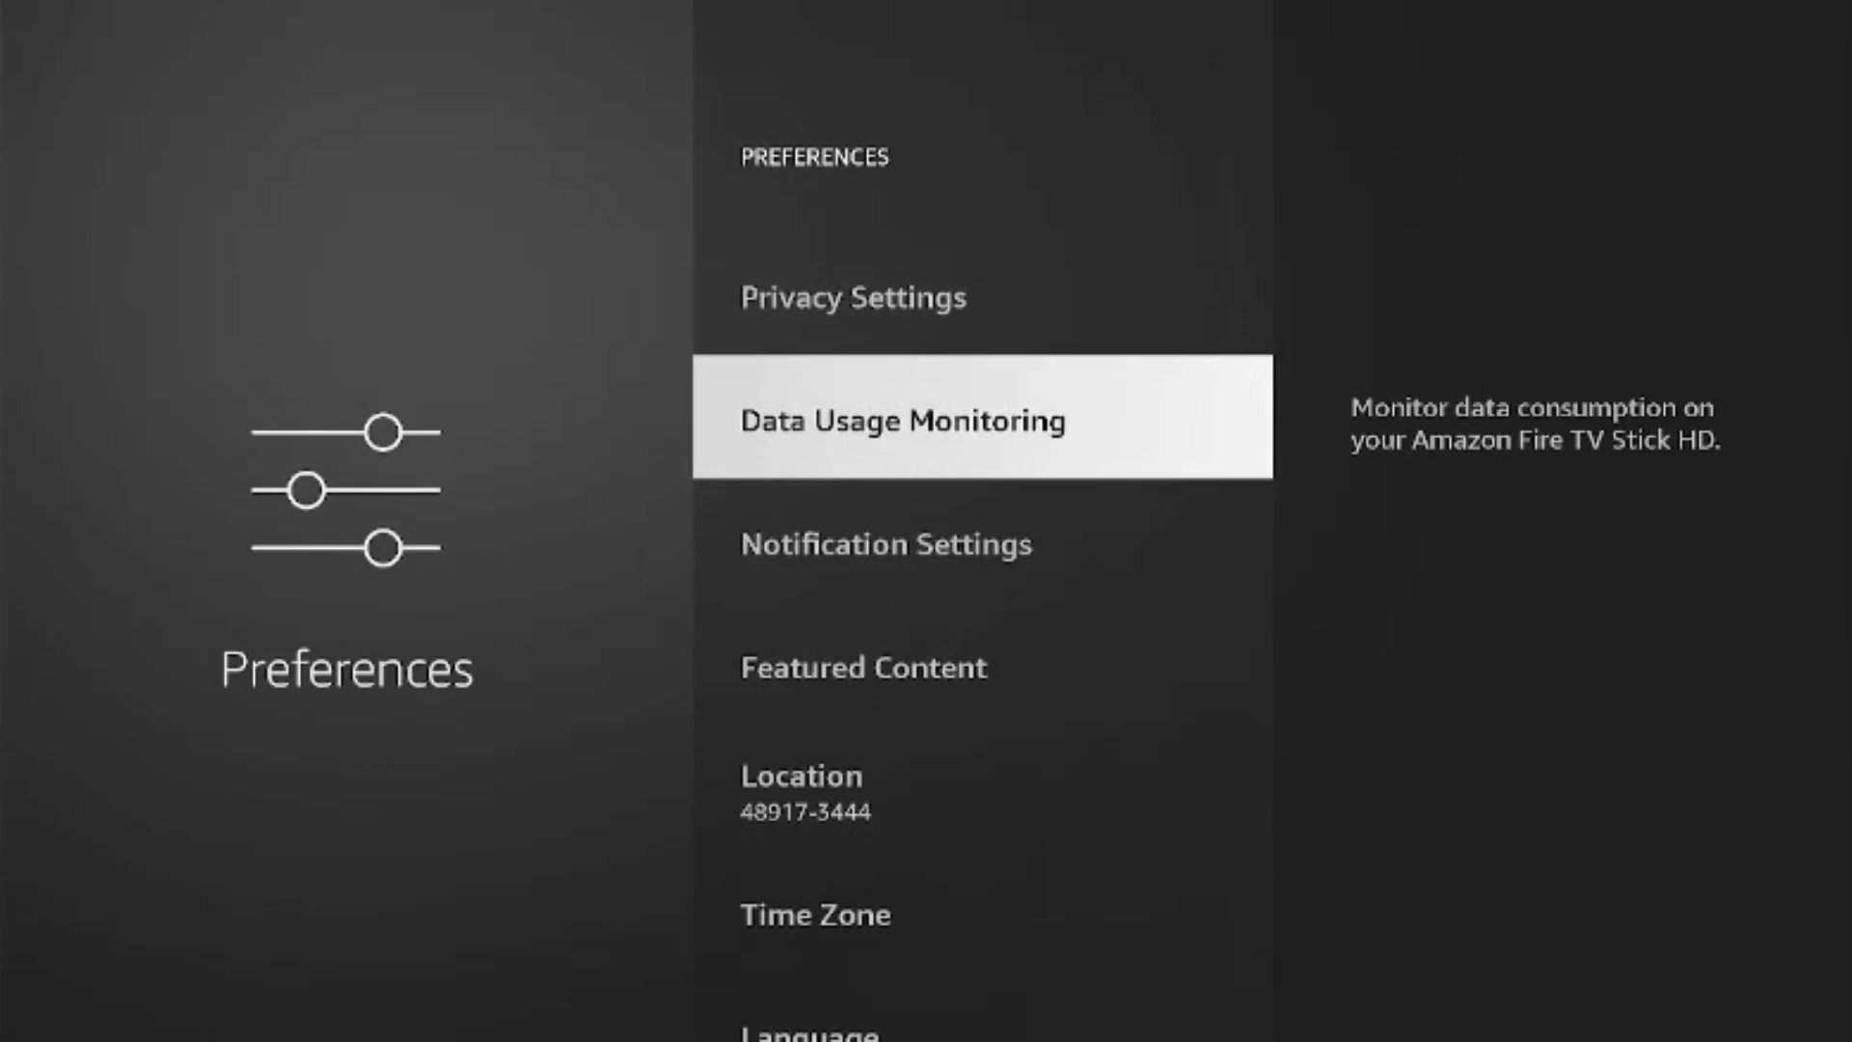
Return to the Home screen and open the full Your Apps & Channels list.
key(Home)
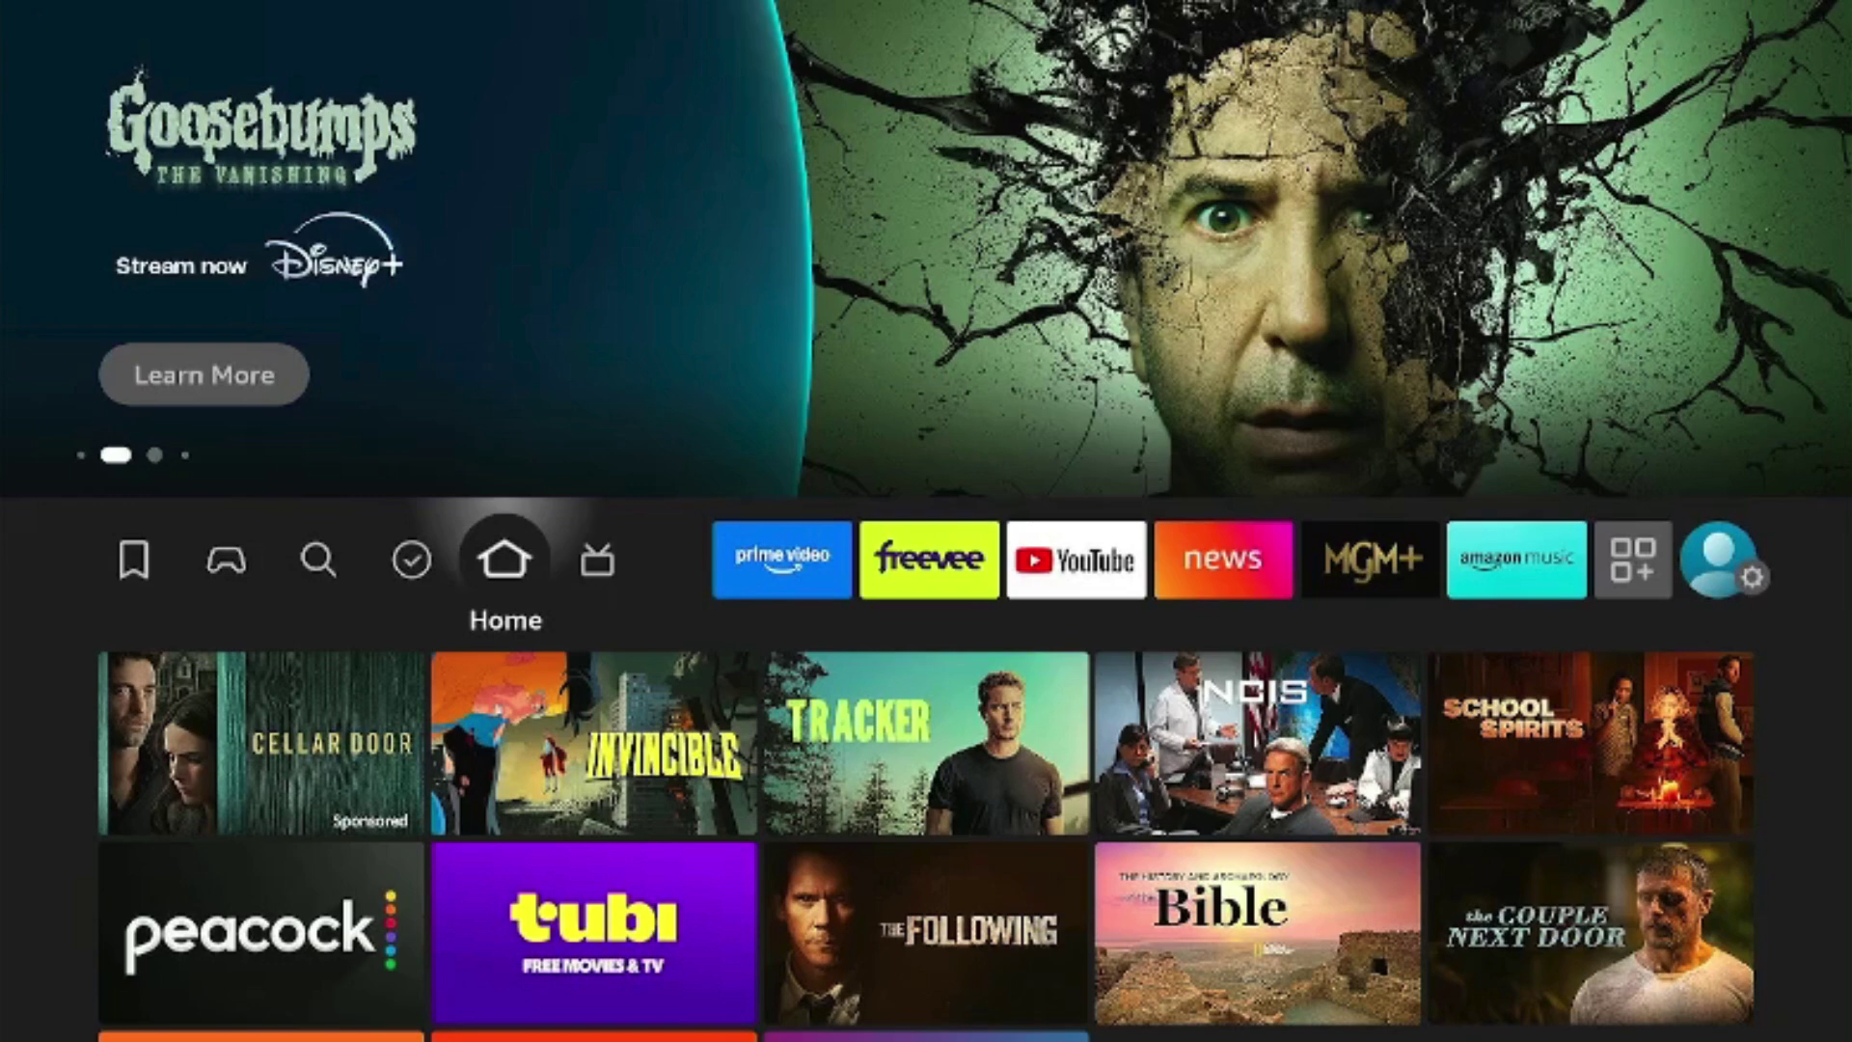
key(Right)
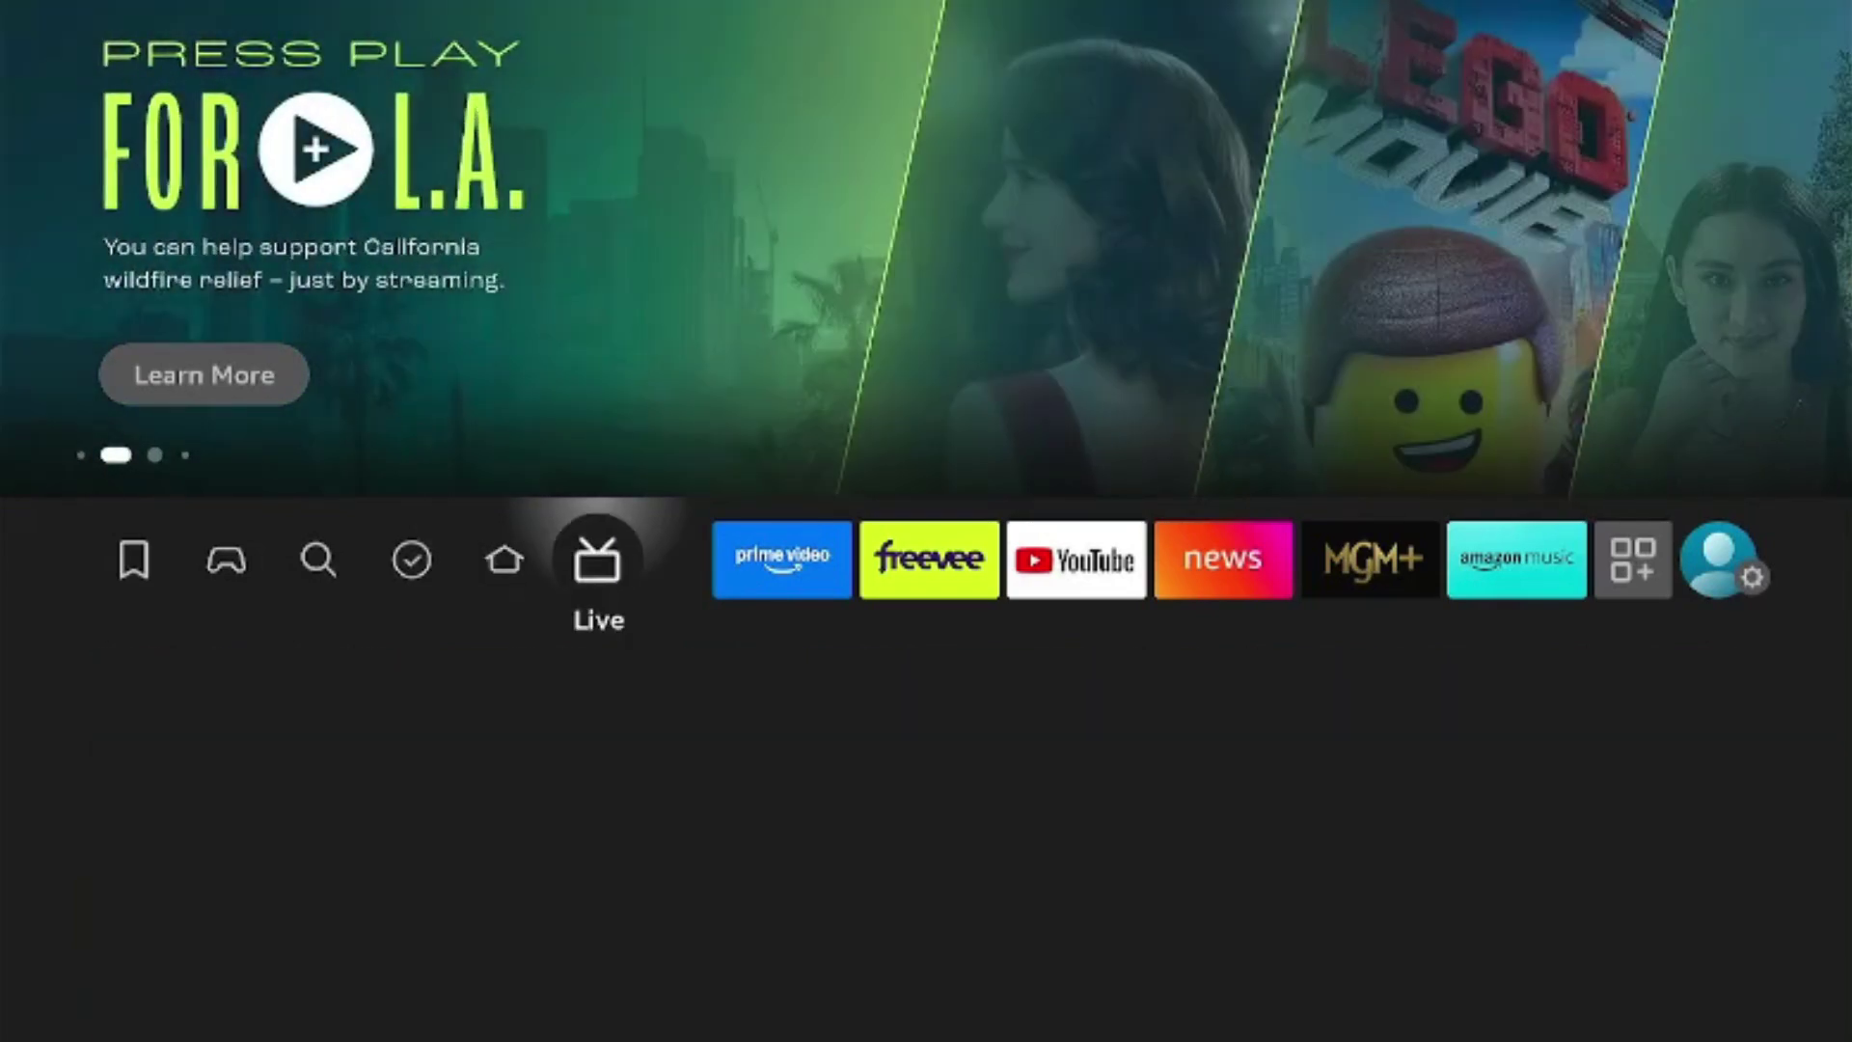
key(Right)
key(Right)
key(Right)
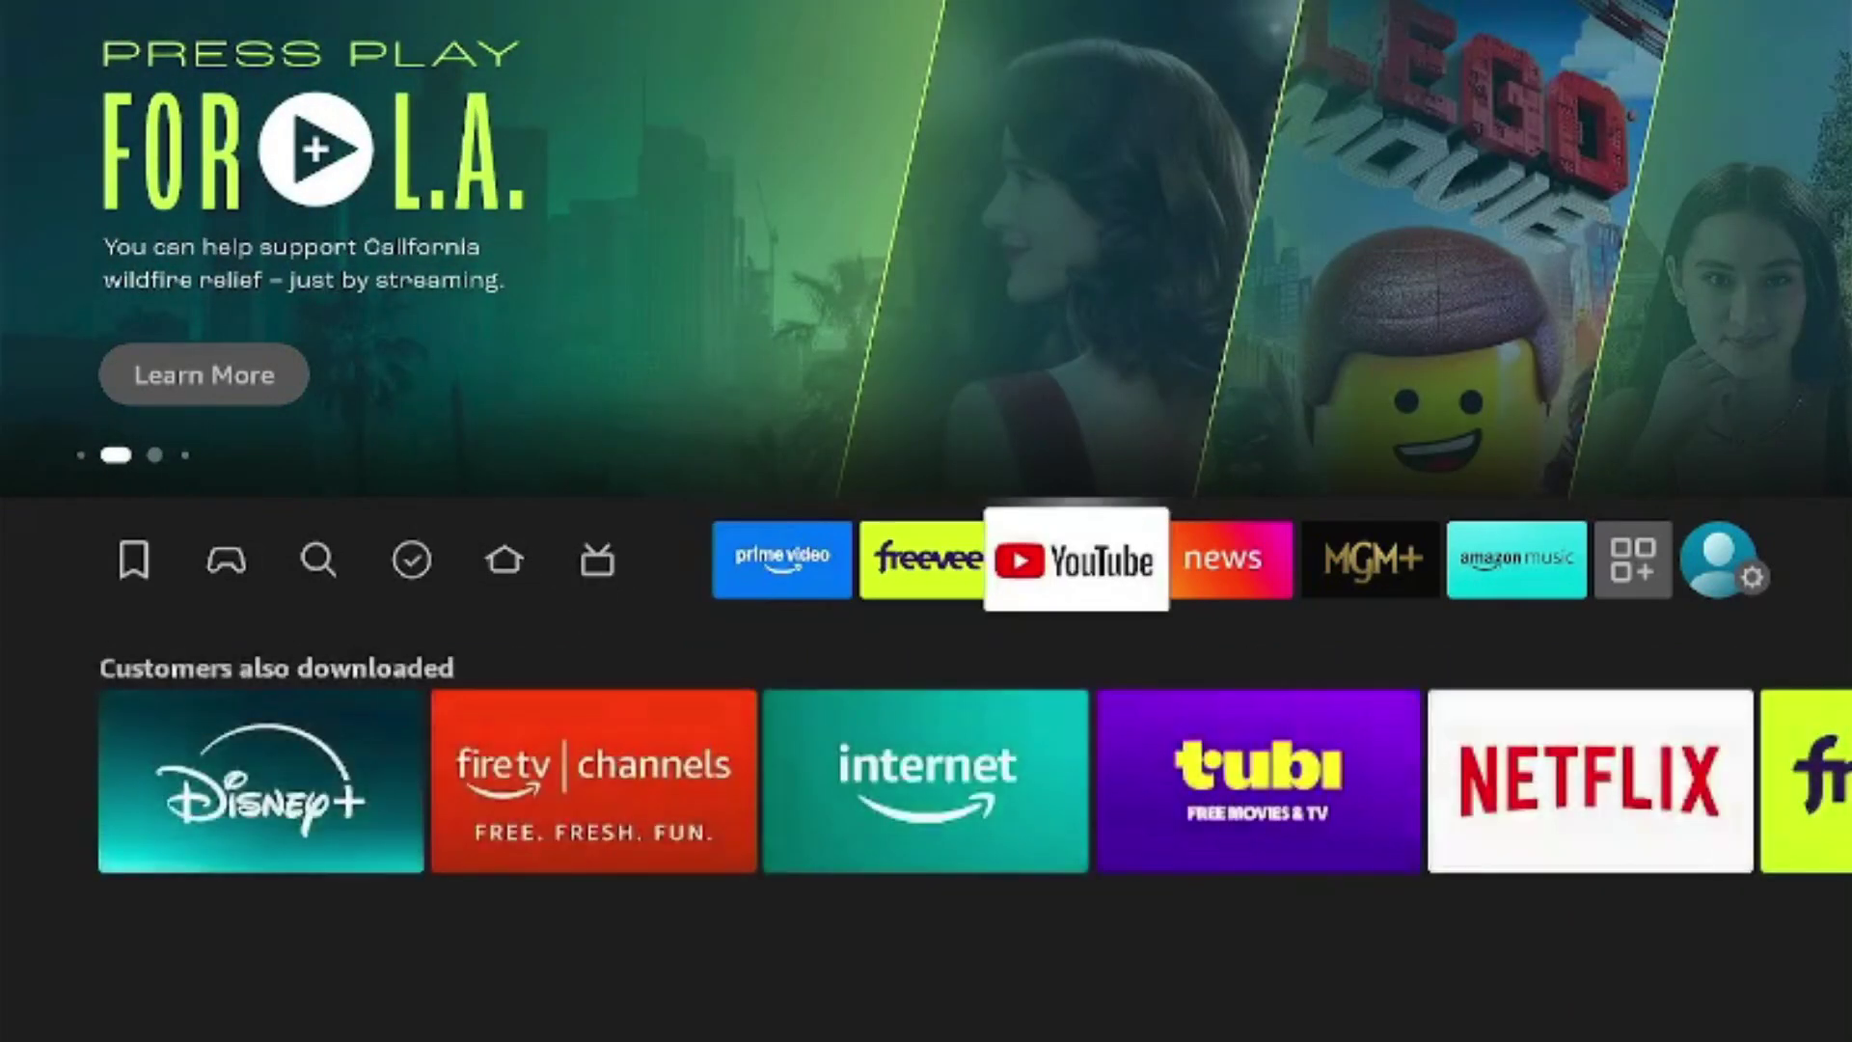
key(Right)
key(Right)
key(Right)
key(Right)
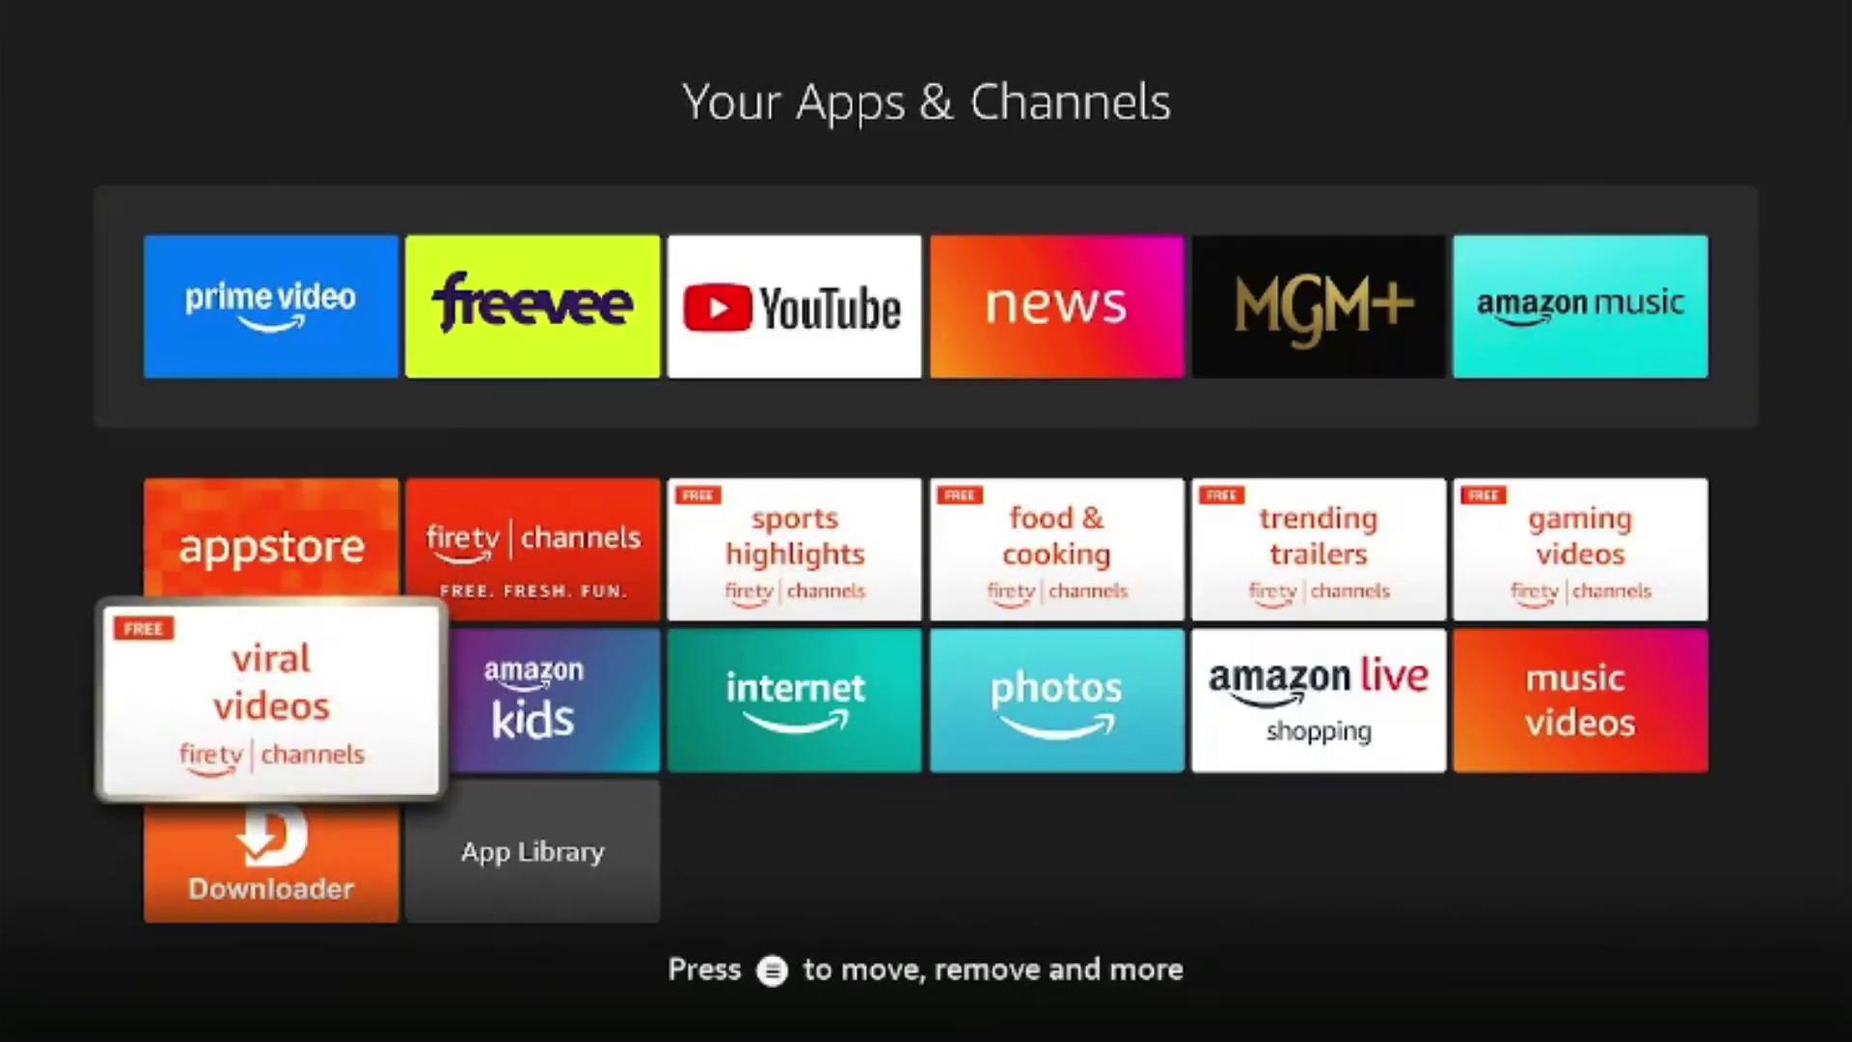
Move the Downloader app to the first position in the top row of Your Apps & Channels.
key(Up)
key(Down)
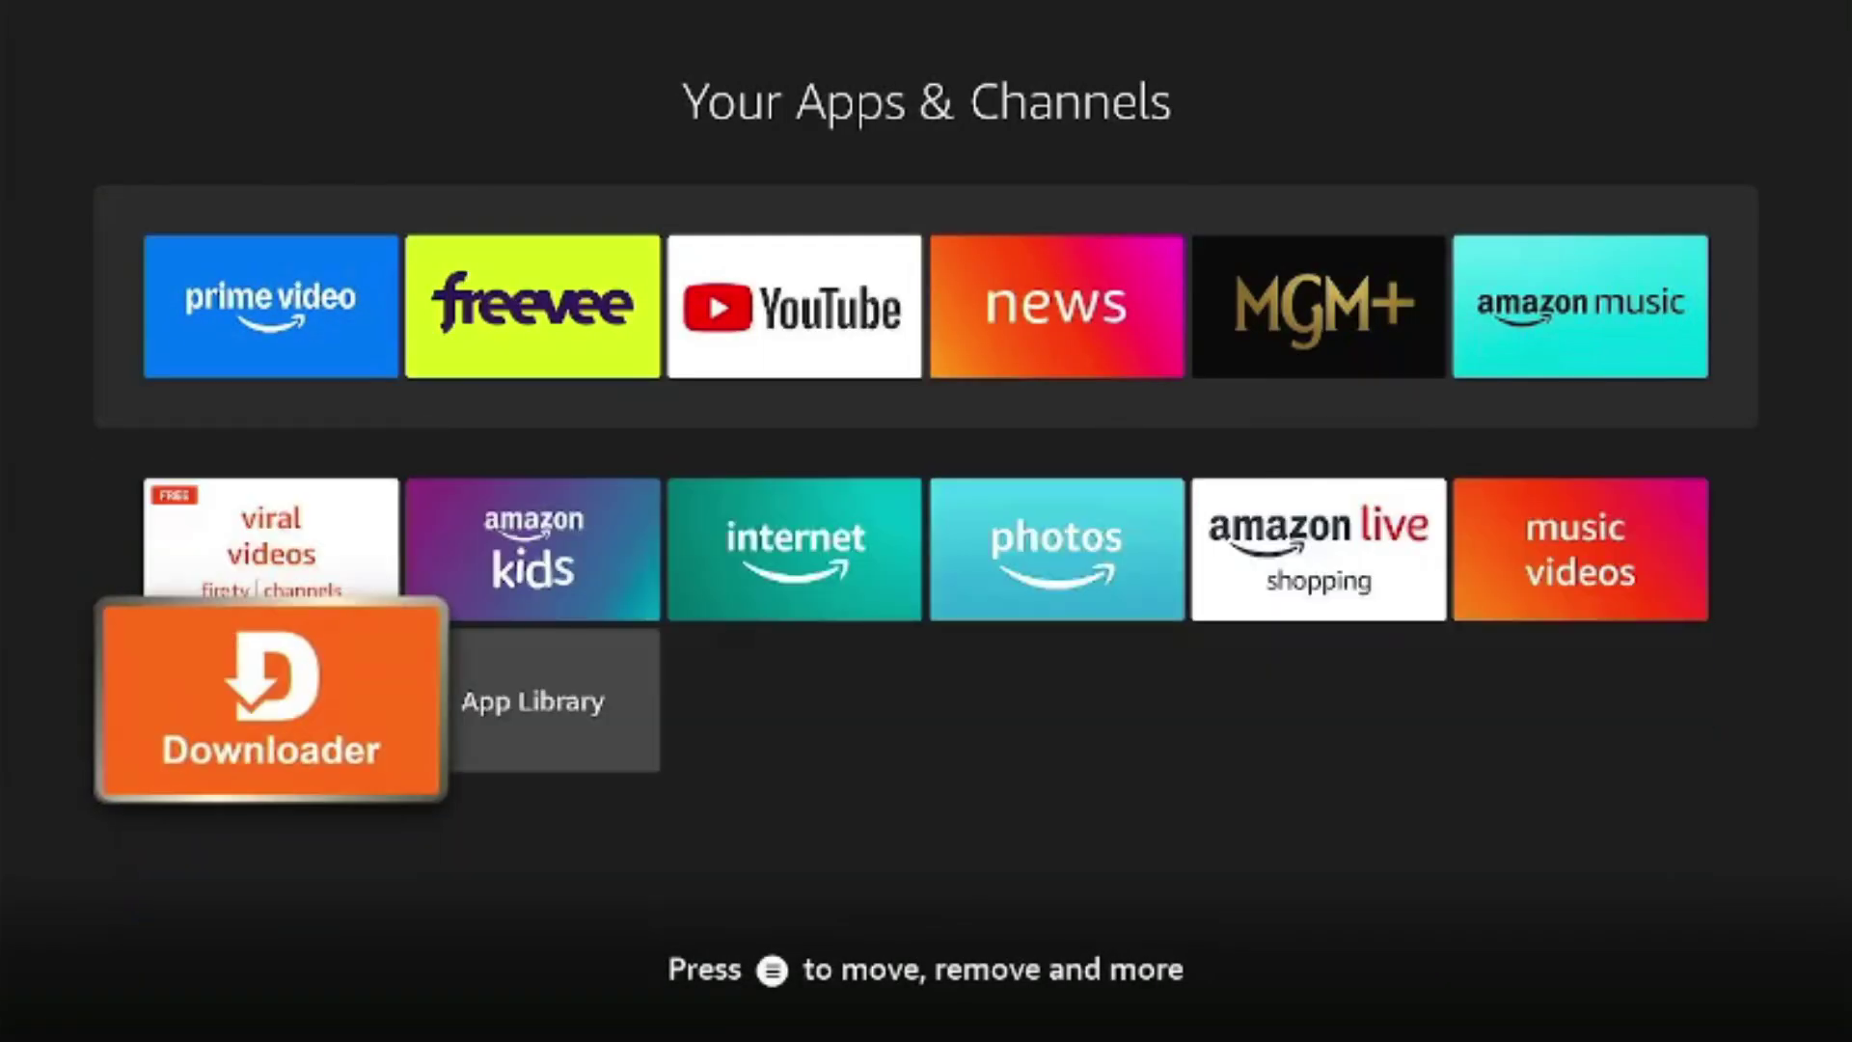
key(Menu)
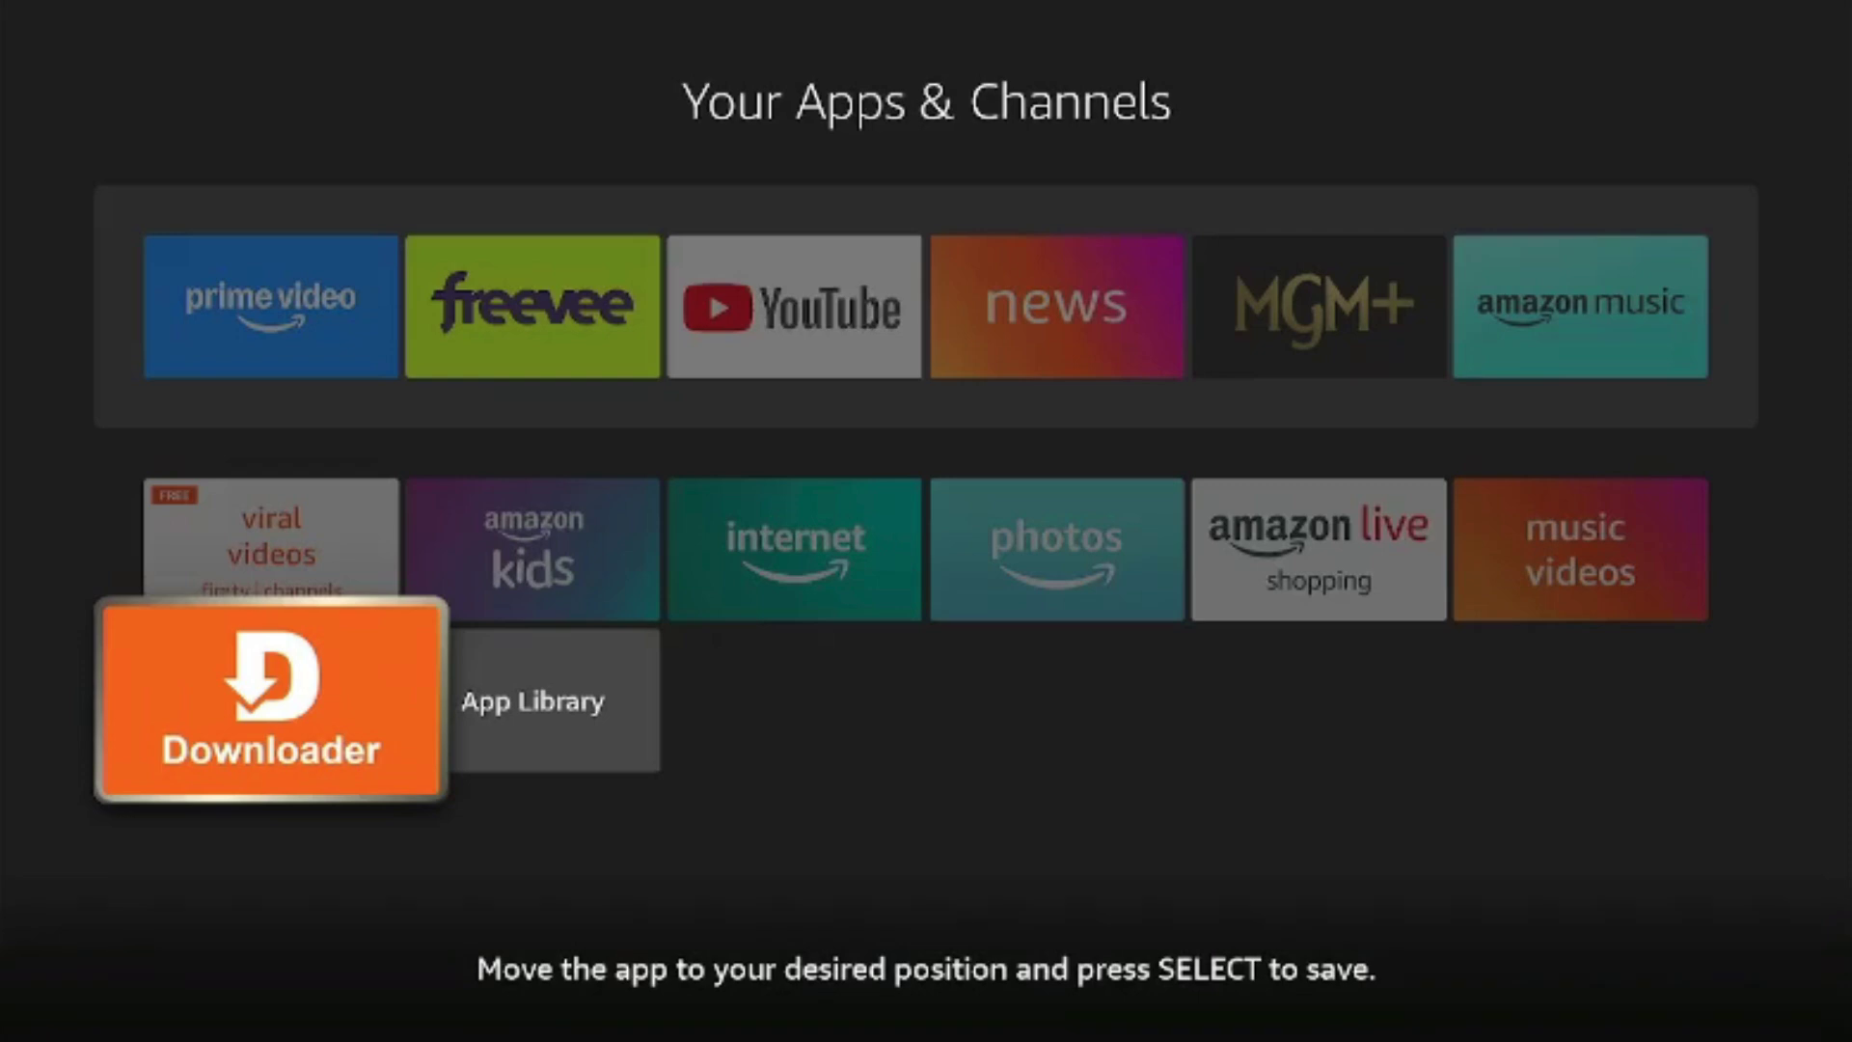
key(Up)
key(Up)
key(Up)
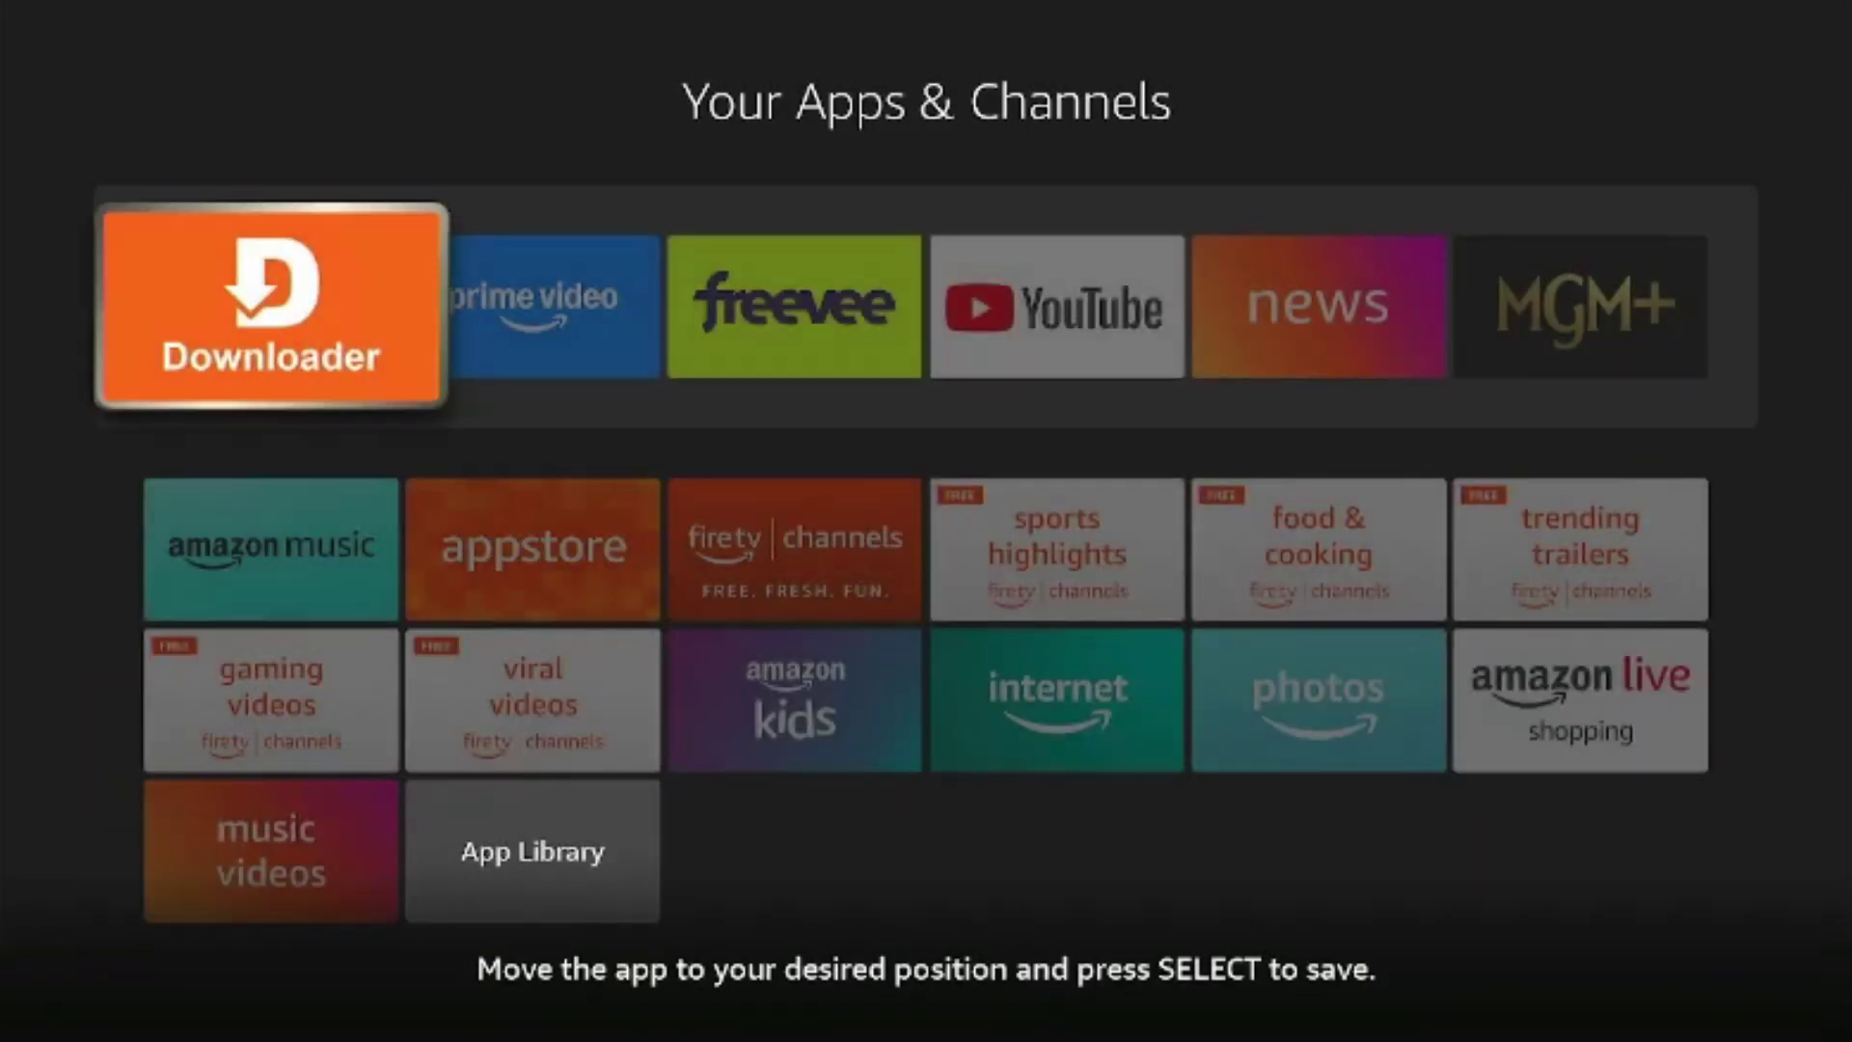
key(Return)
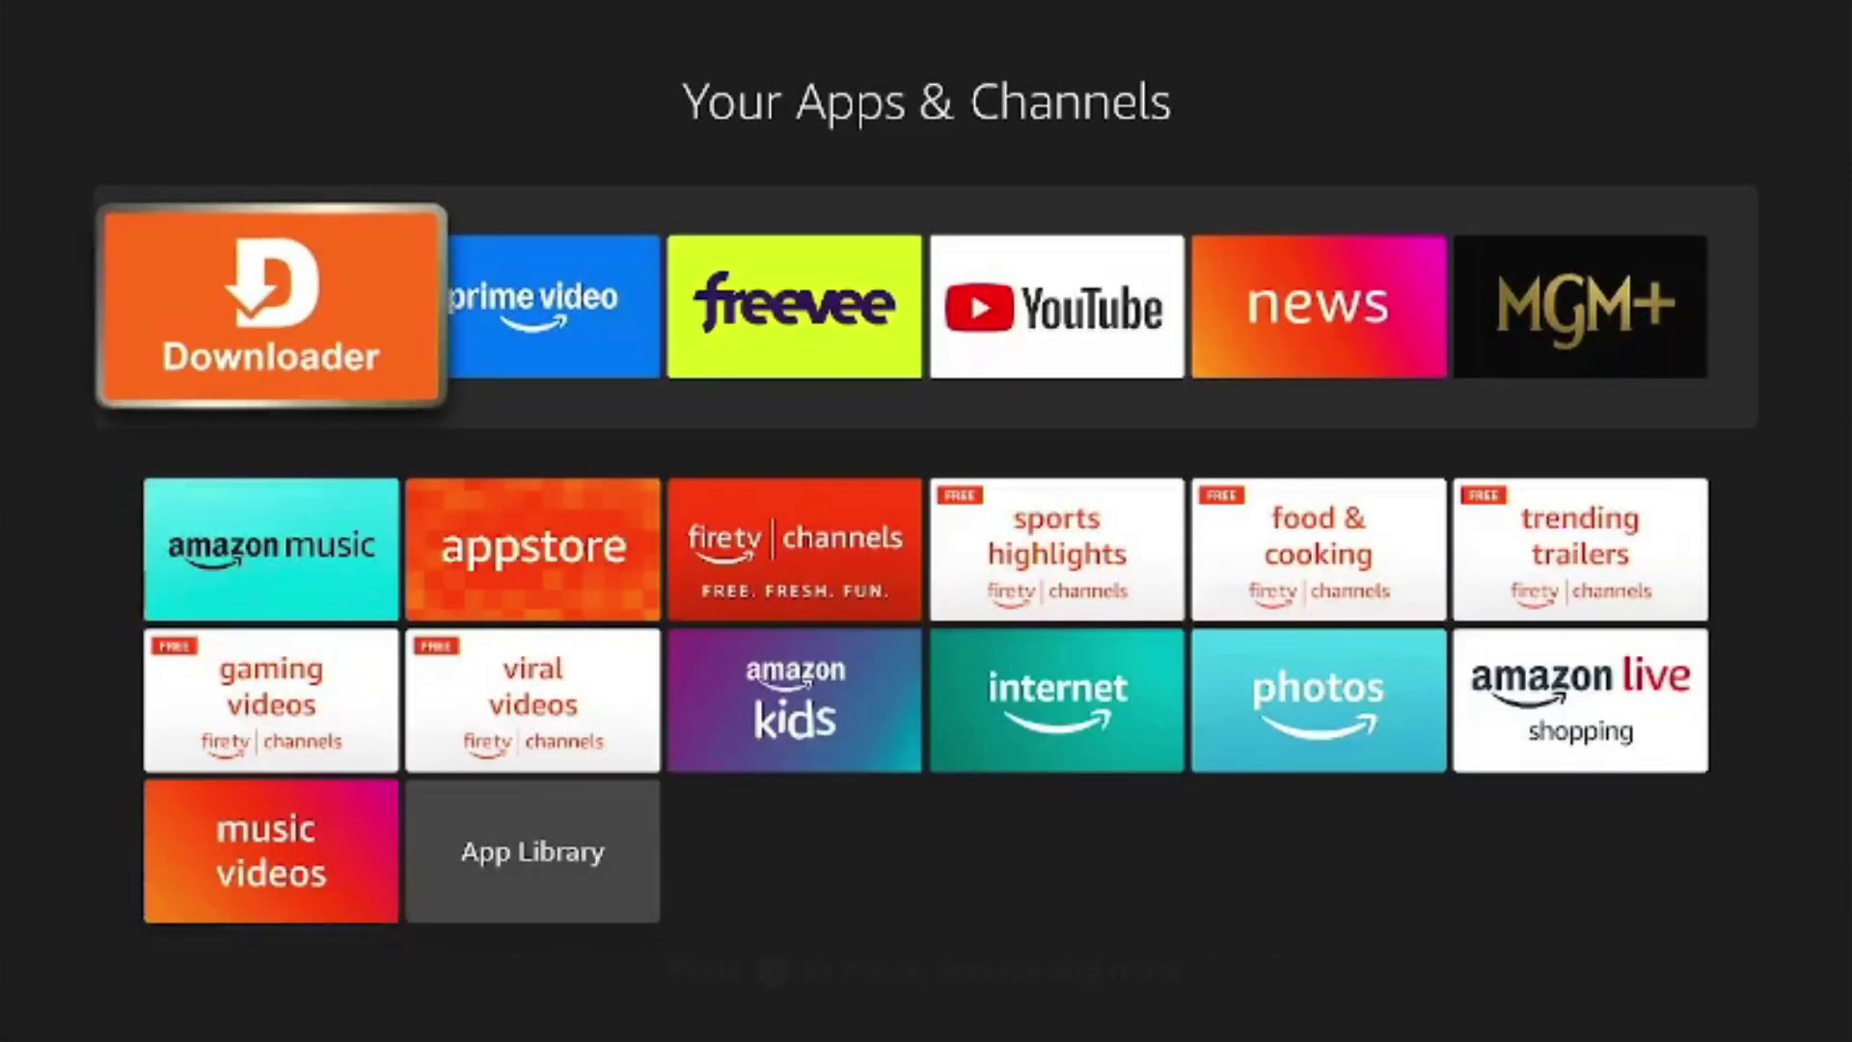
Launch Downloader, allow it to access photos, media and files, and dismiss its welcome message.
key(Down)
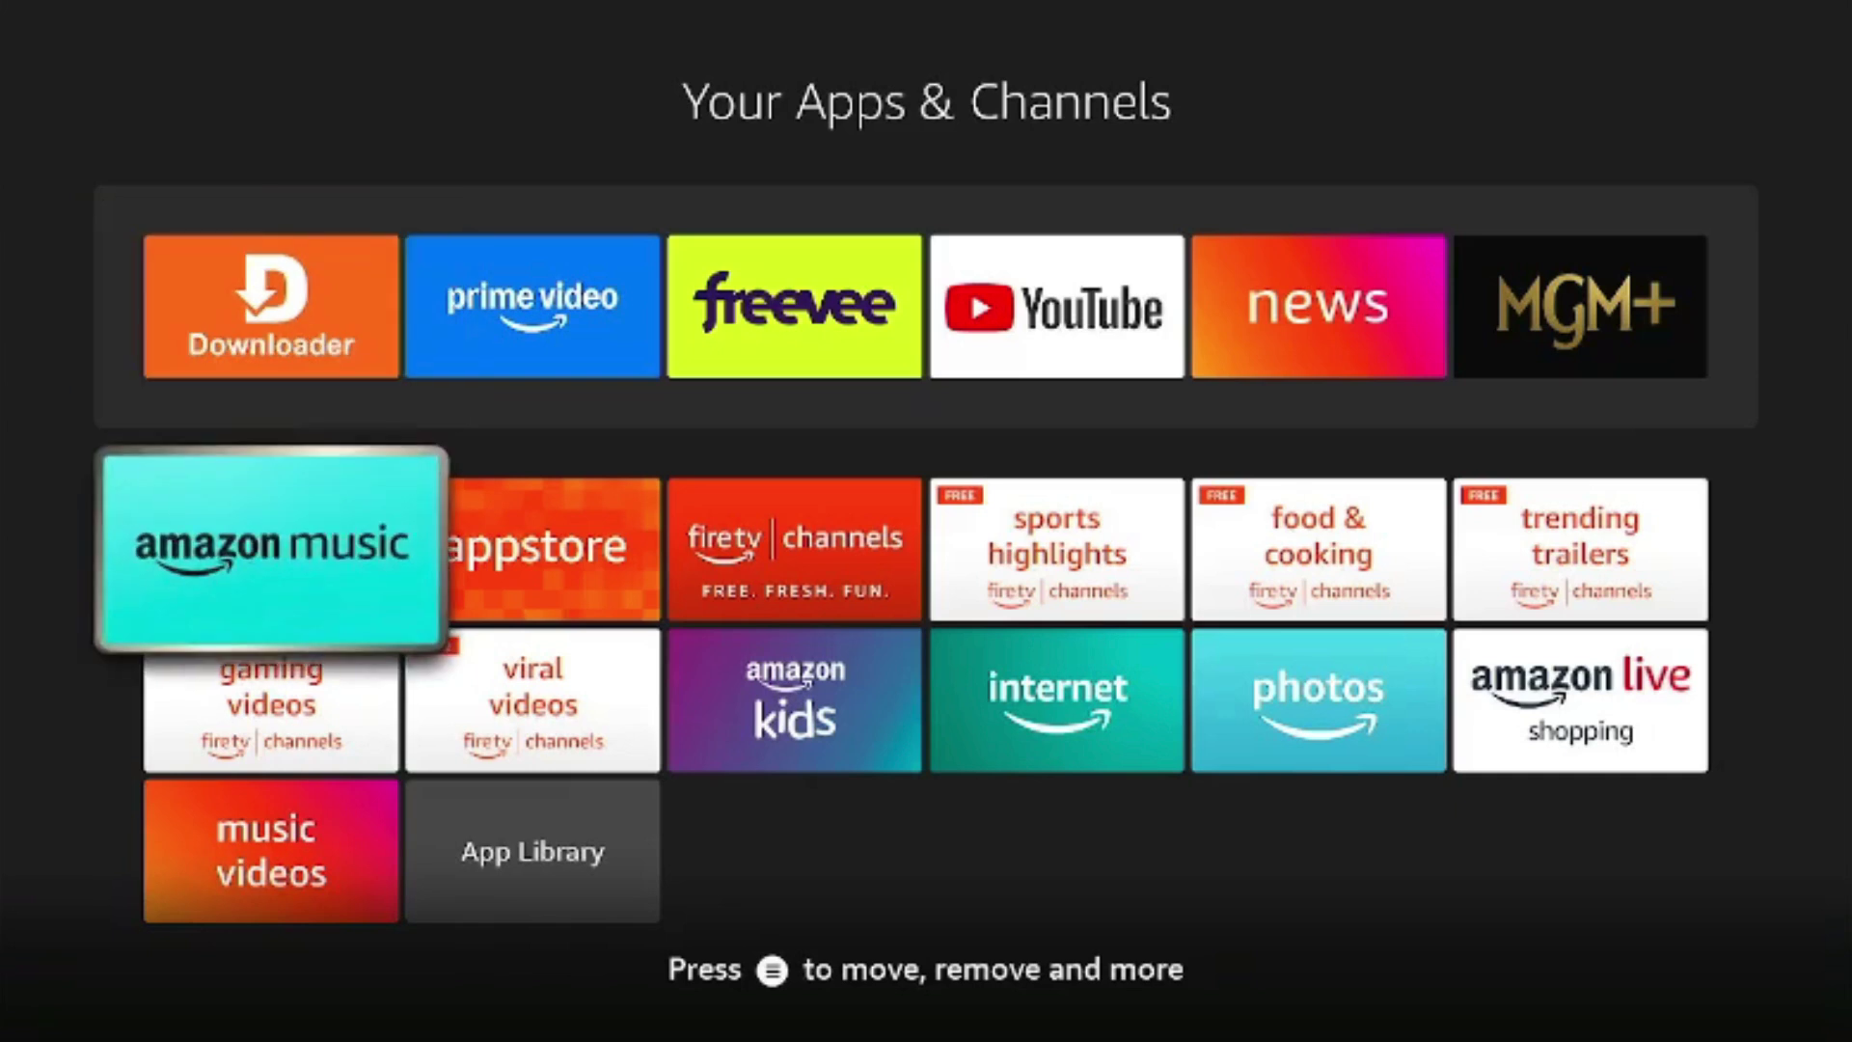
key(Up)
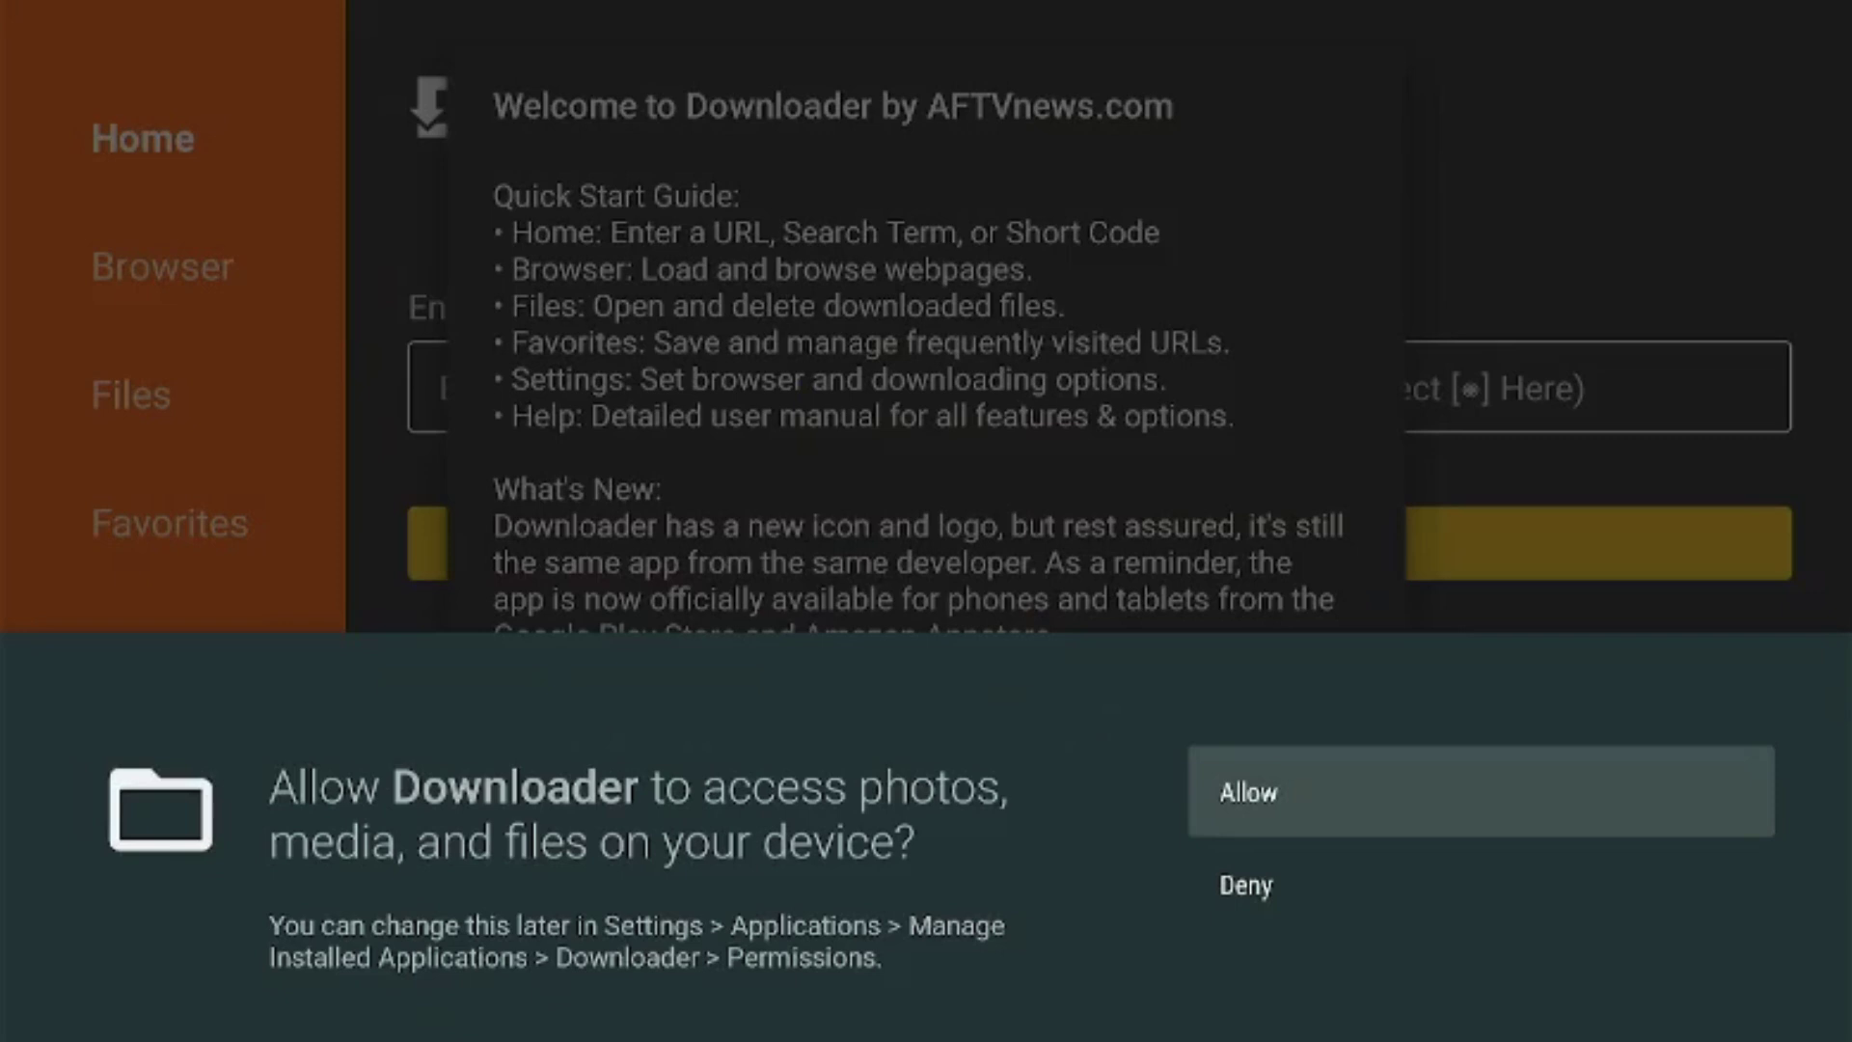
key(Return)
key(Return)
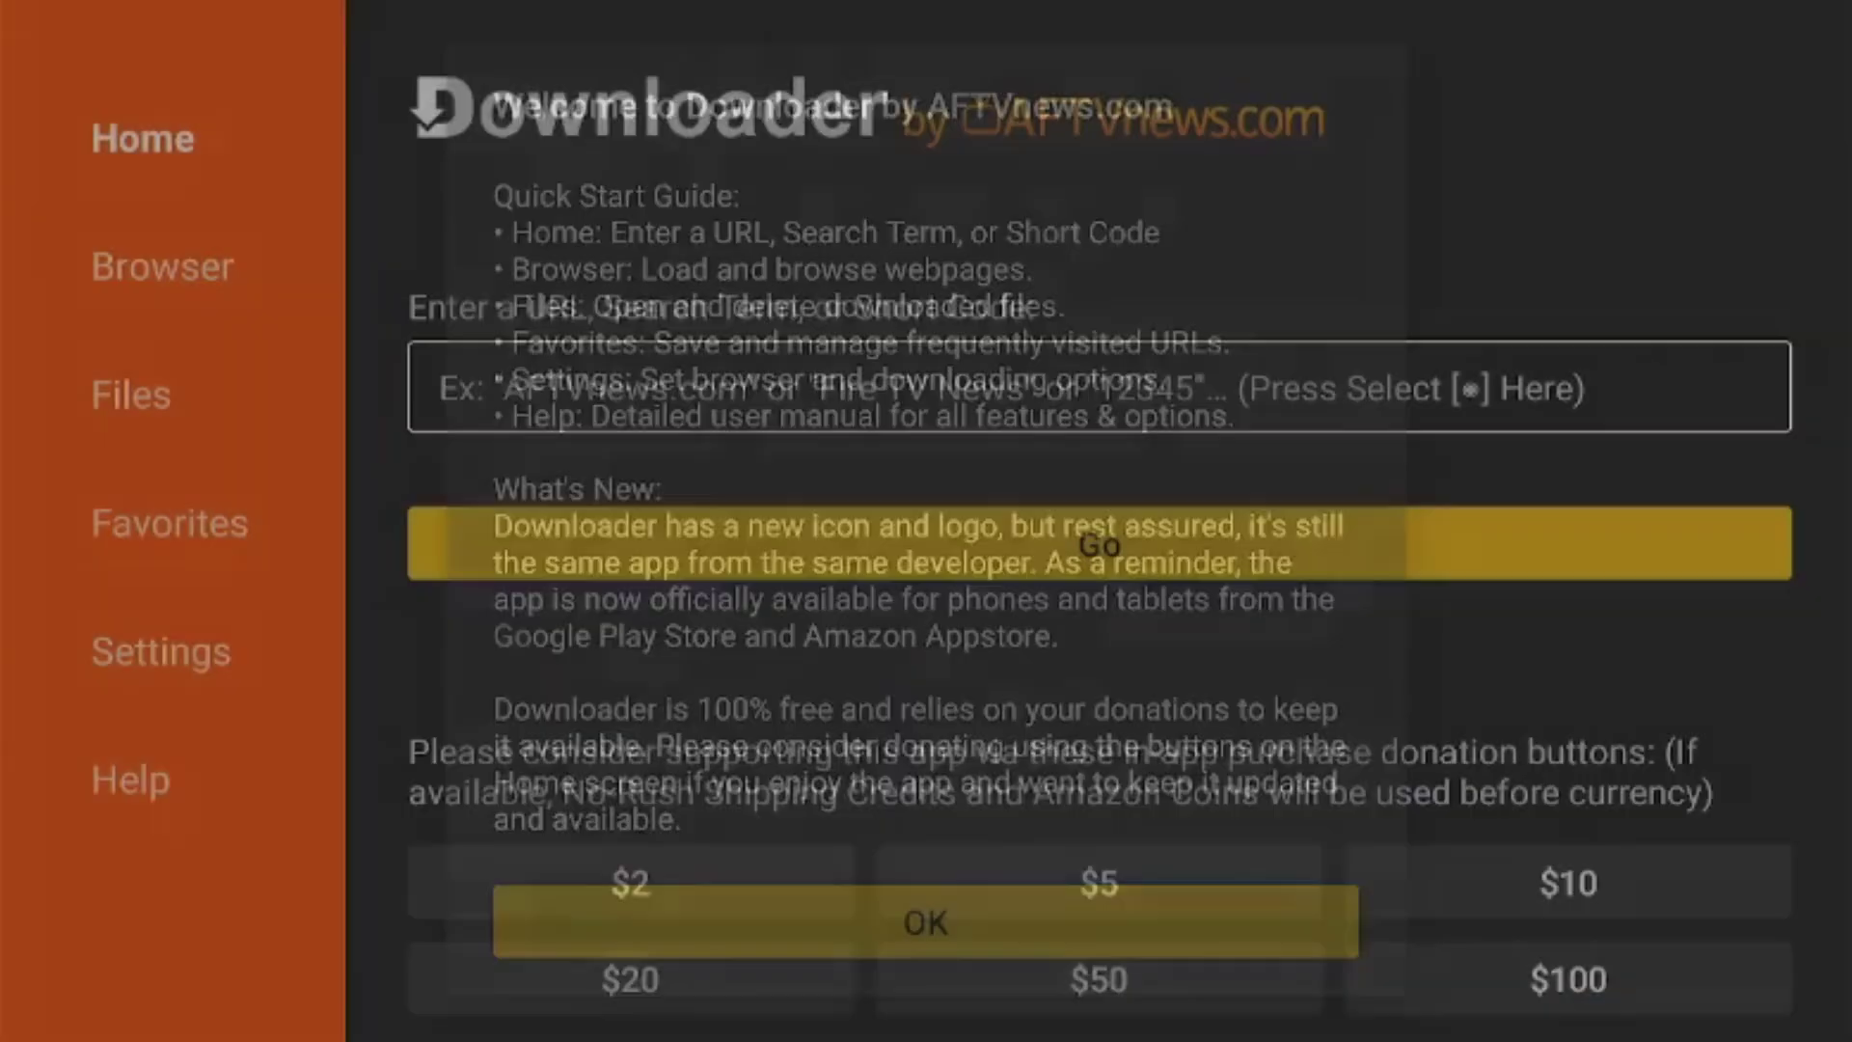
Enter the short code 9842103 on Downloader's Home page and load it to download the app file.
key(Left)
key(Up)
key(Up)
key(Up)
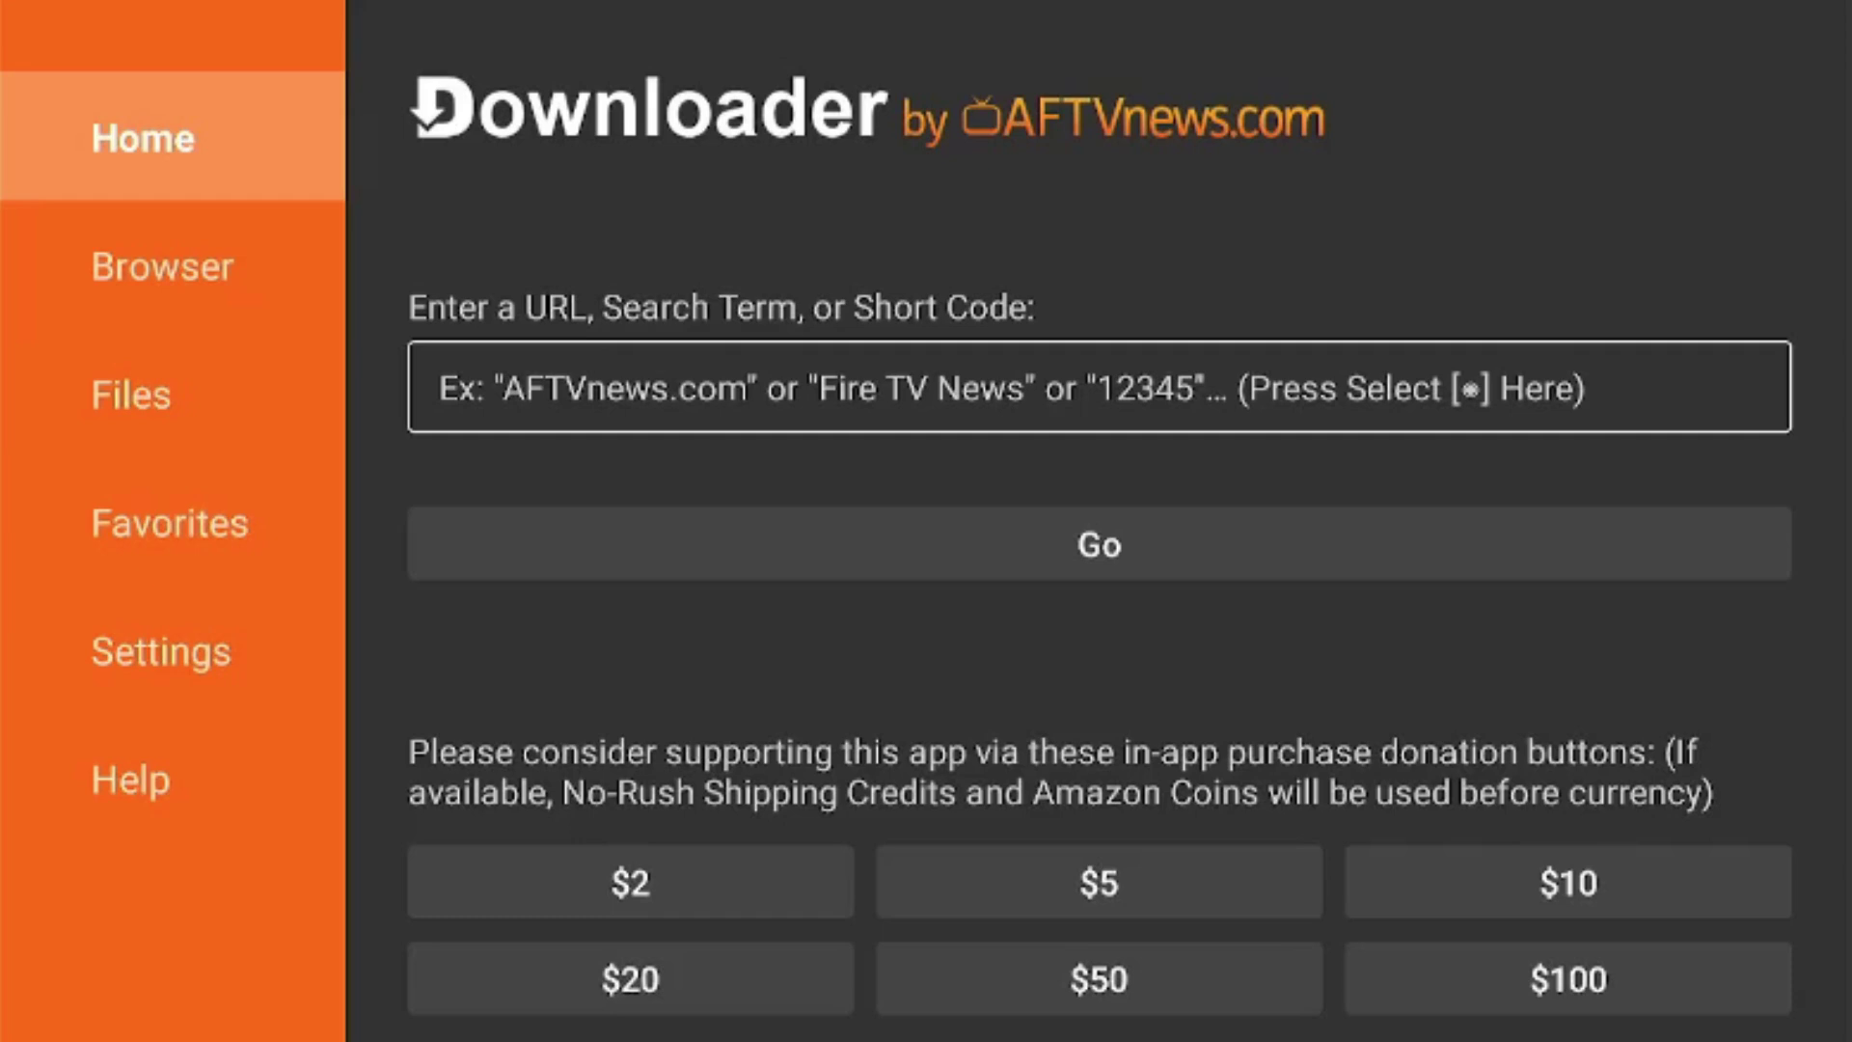
key(Down)
key(Up)
key(Right)
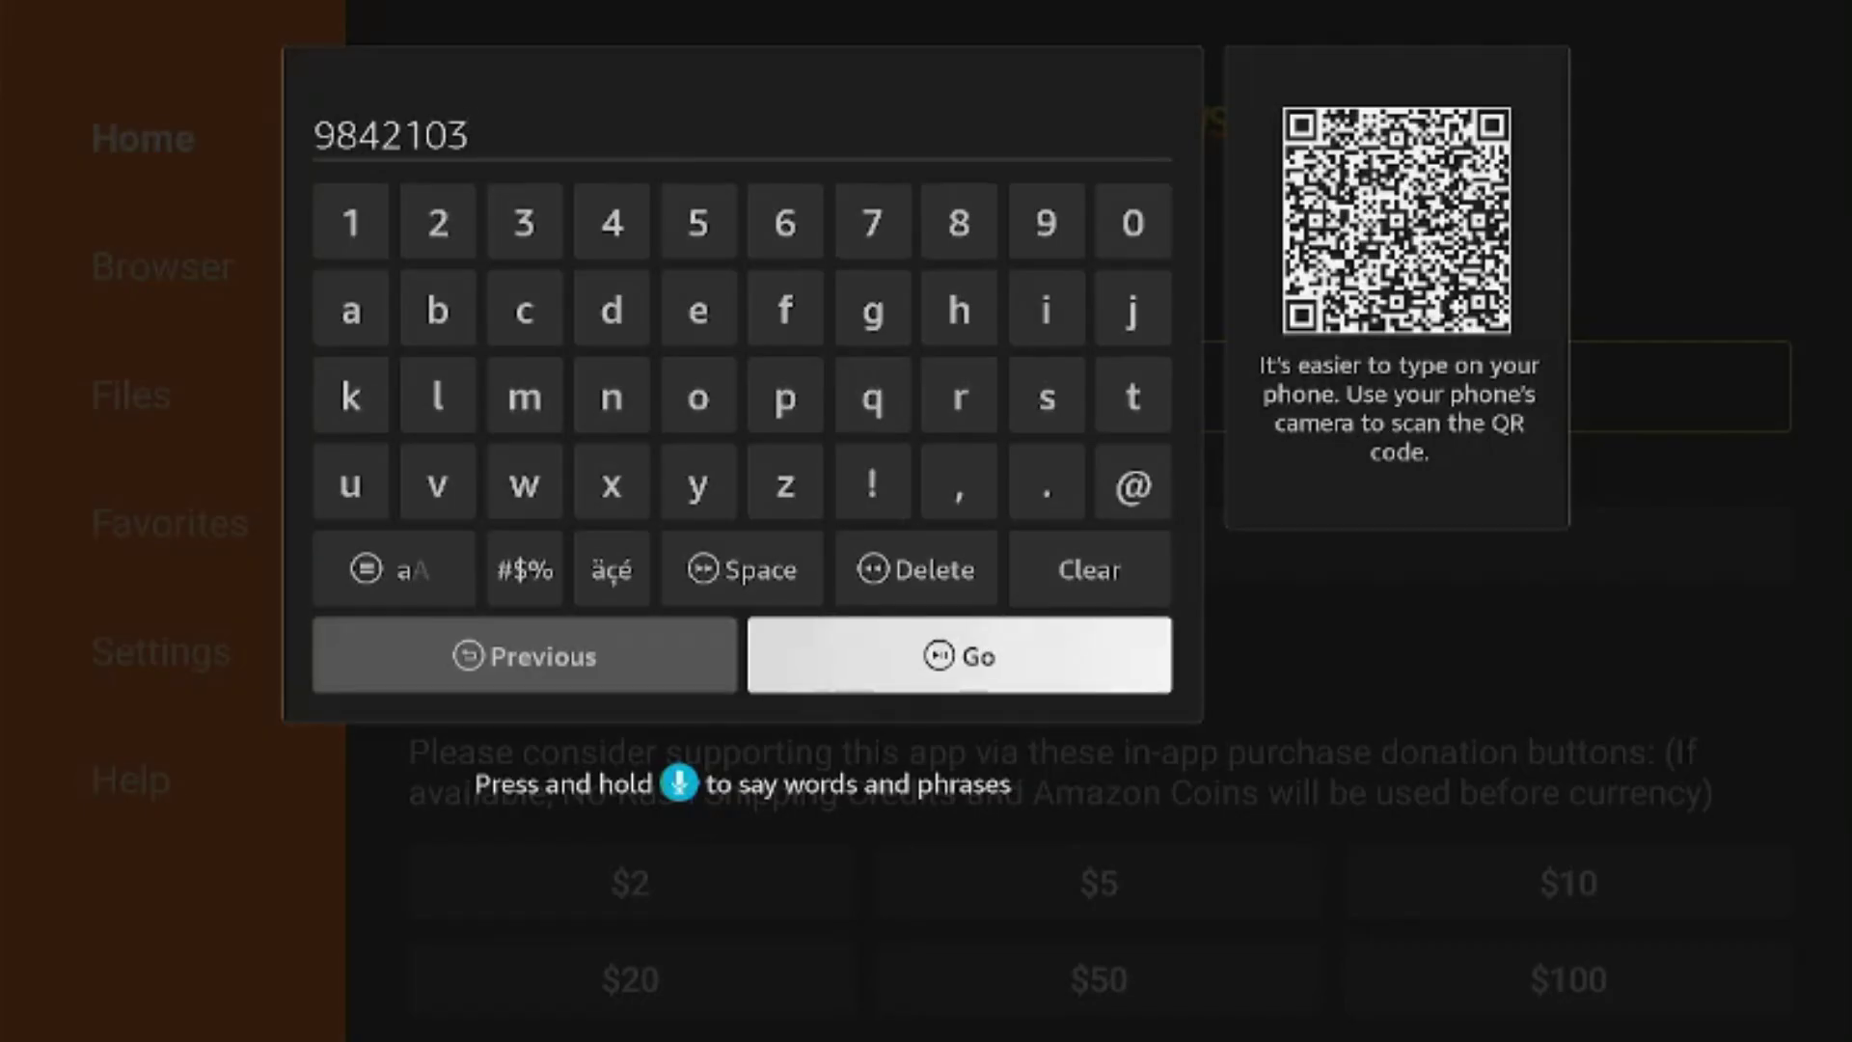
key(Return)
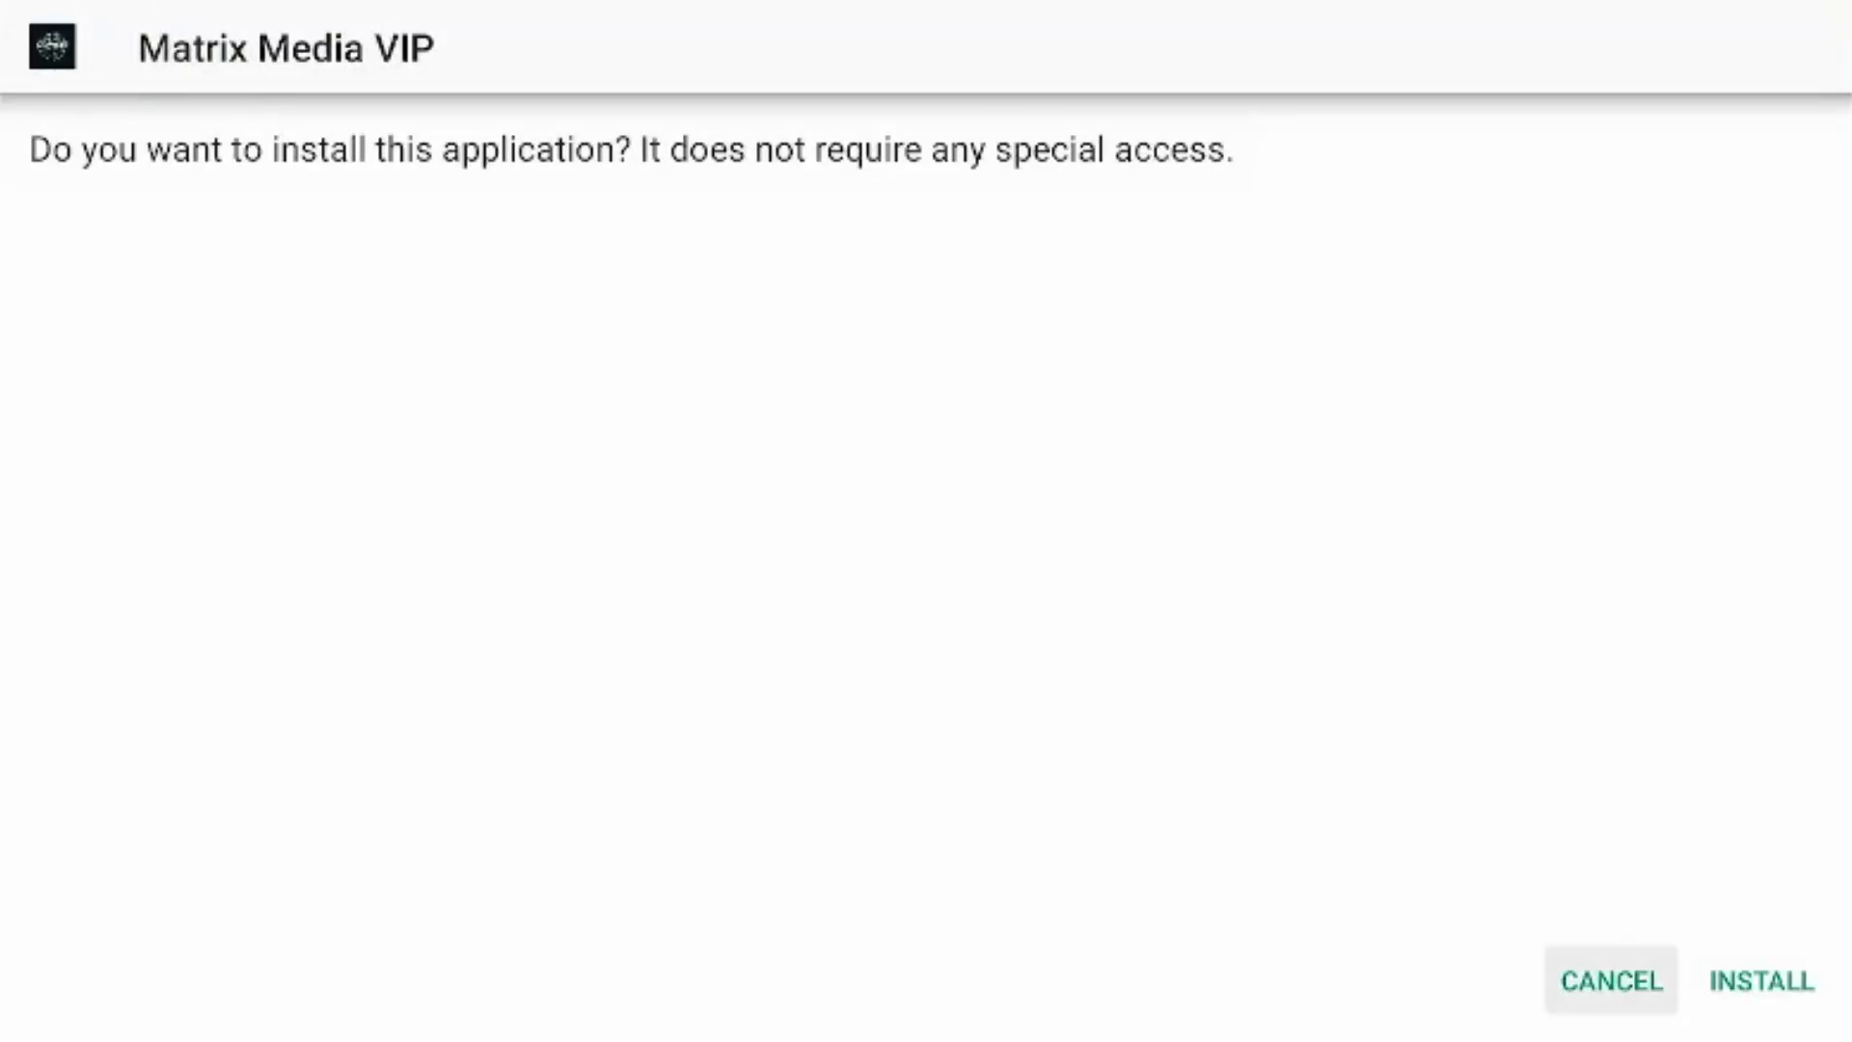
Install the Matrix Media VIP application and finish the installer without opening the app.
key(Right)
key(Return)
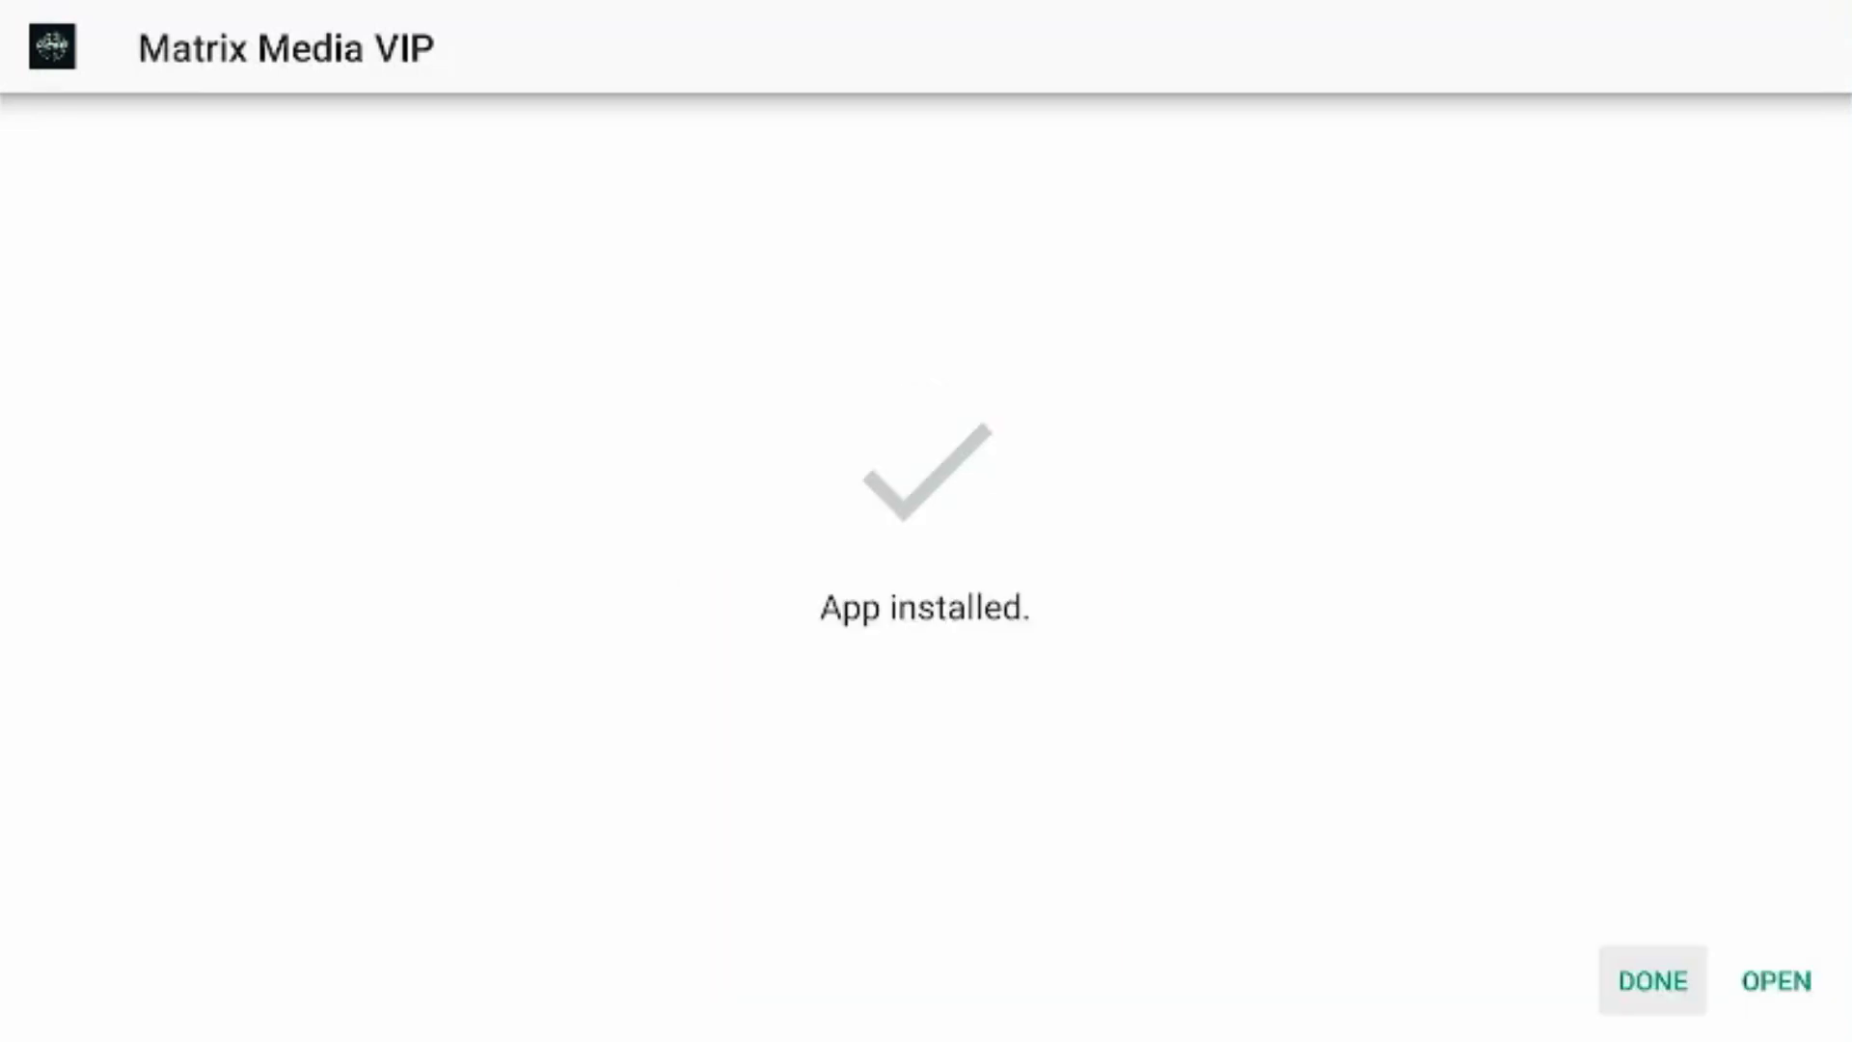
key(Return)
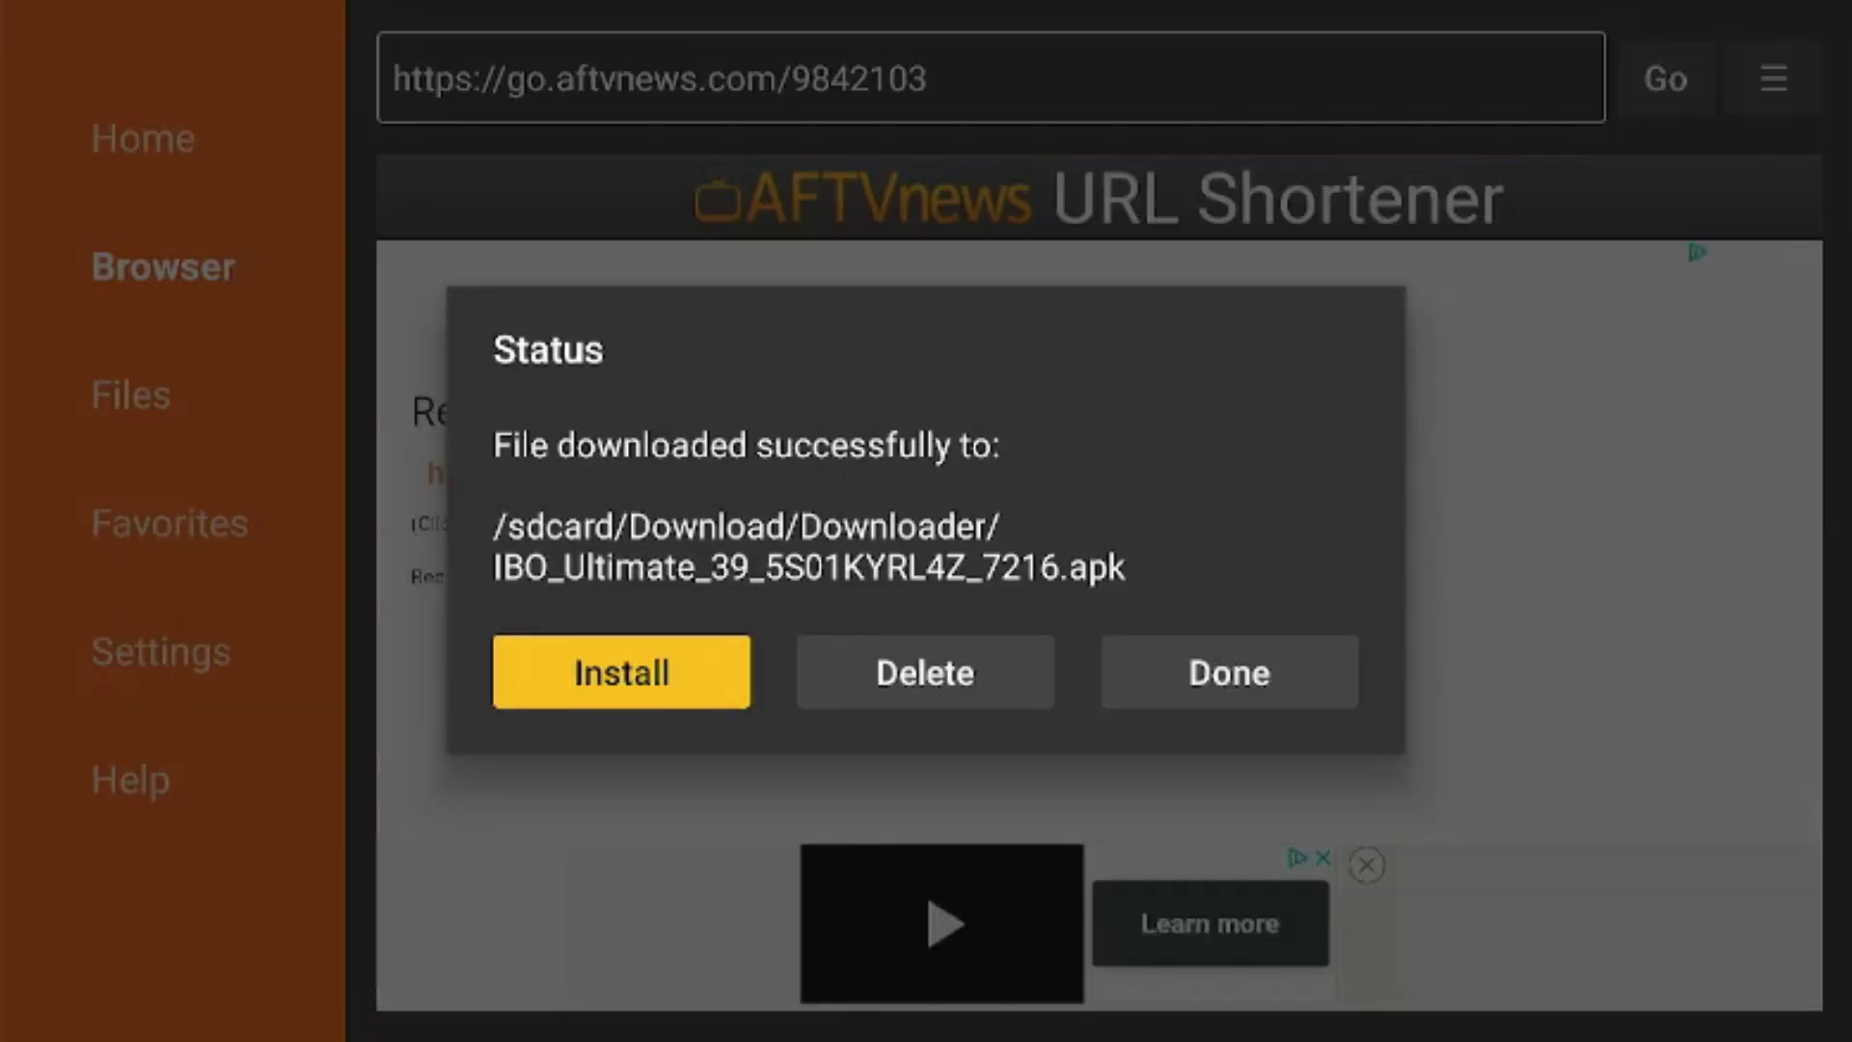
Delete the downloaded file IBO_Ultimate_39_5S01KYRL4Z_7216.apk and confirm the deletion.
key(Right)
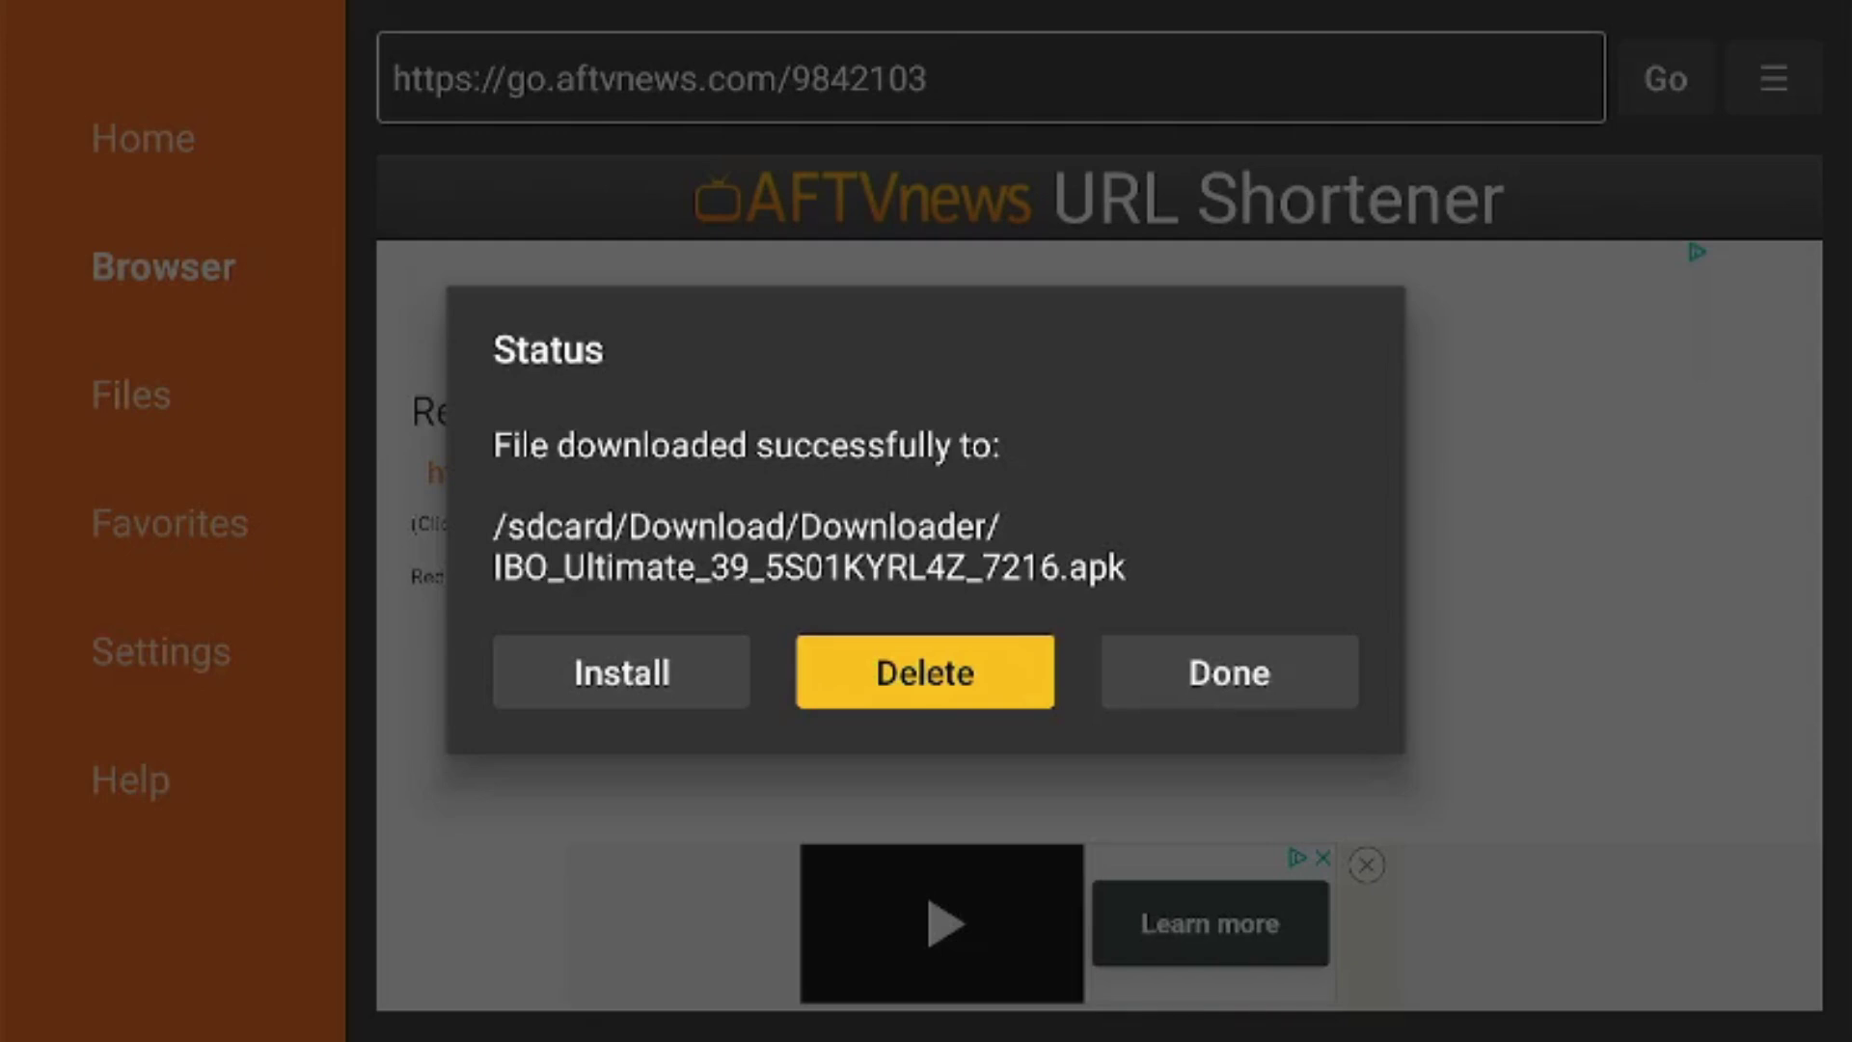
key(Return)
key(Left)
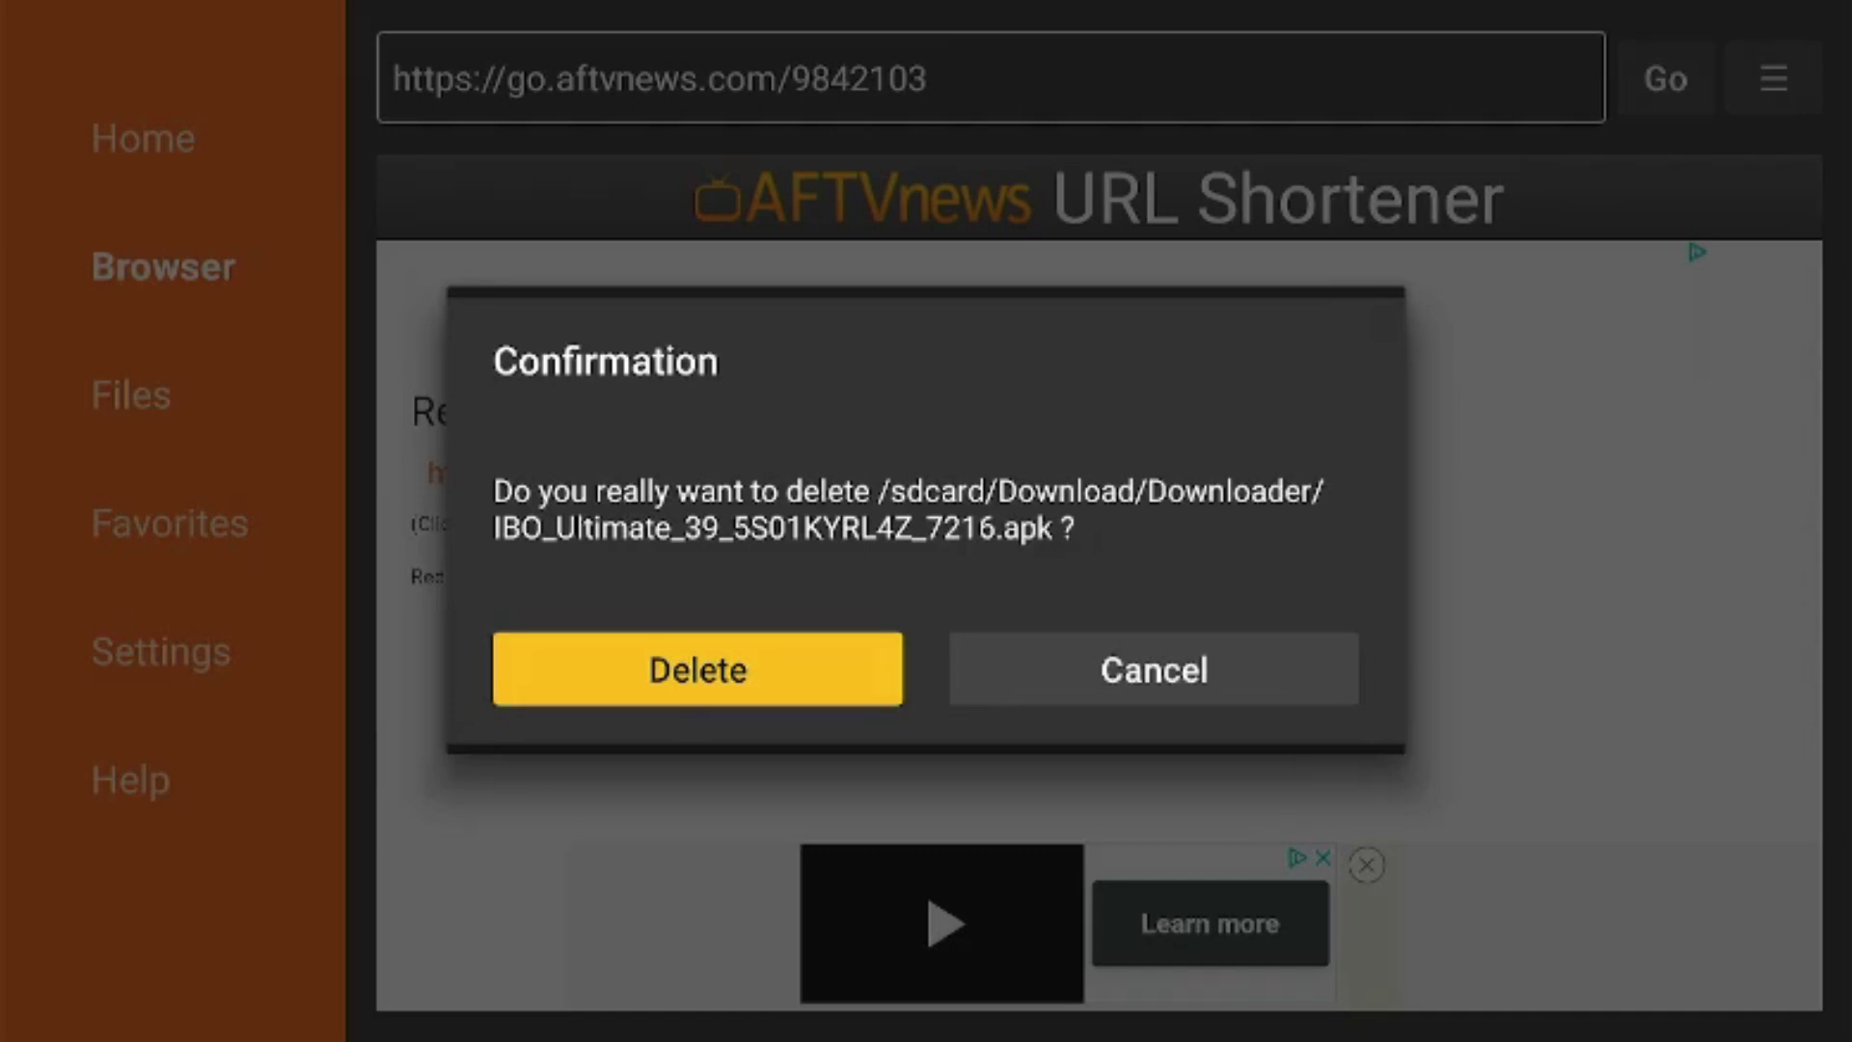
key(Return)
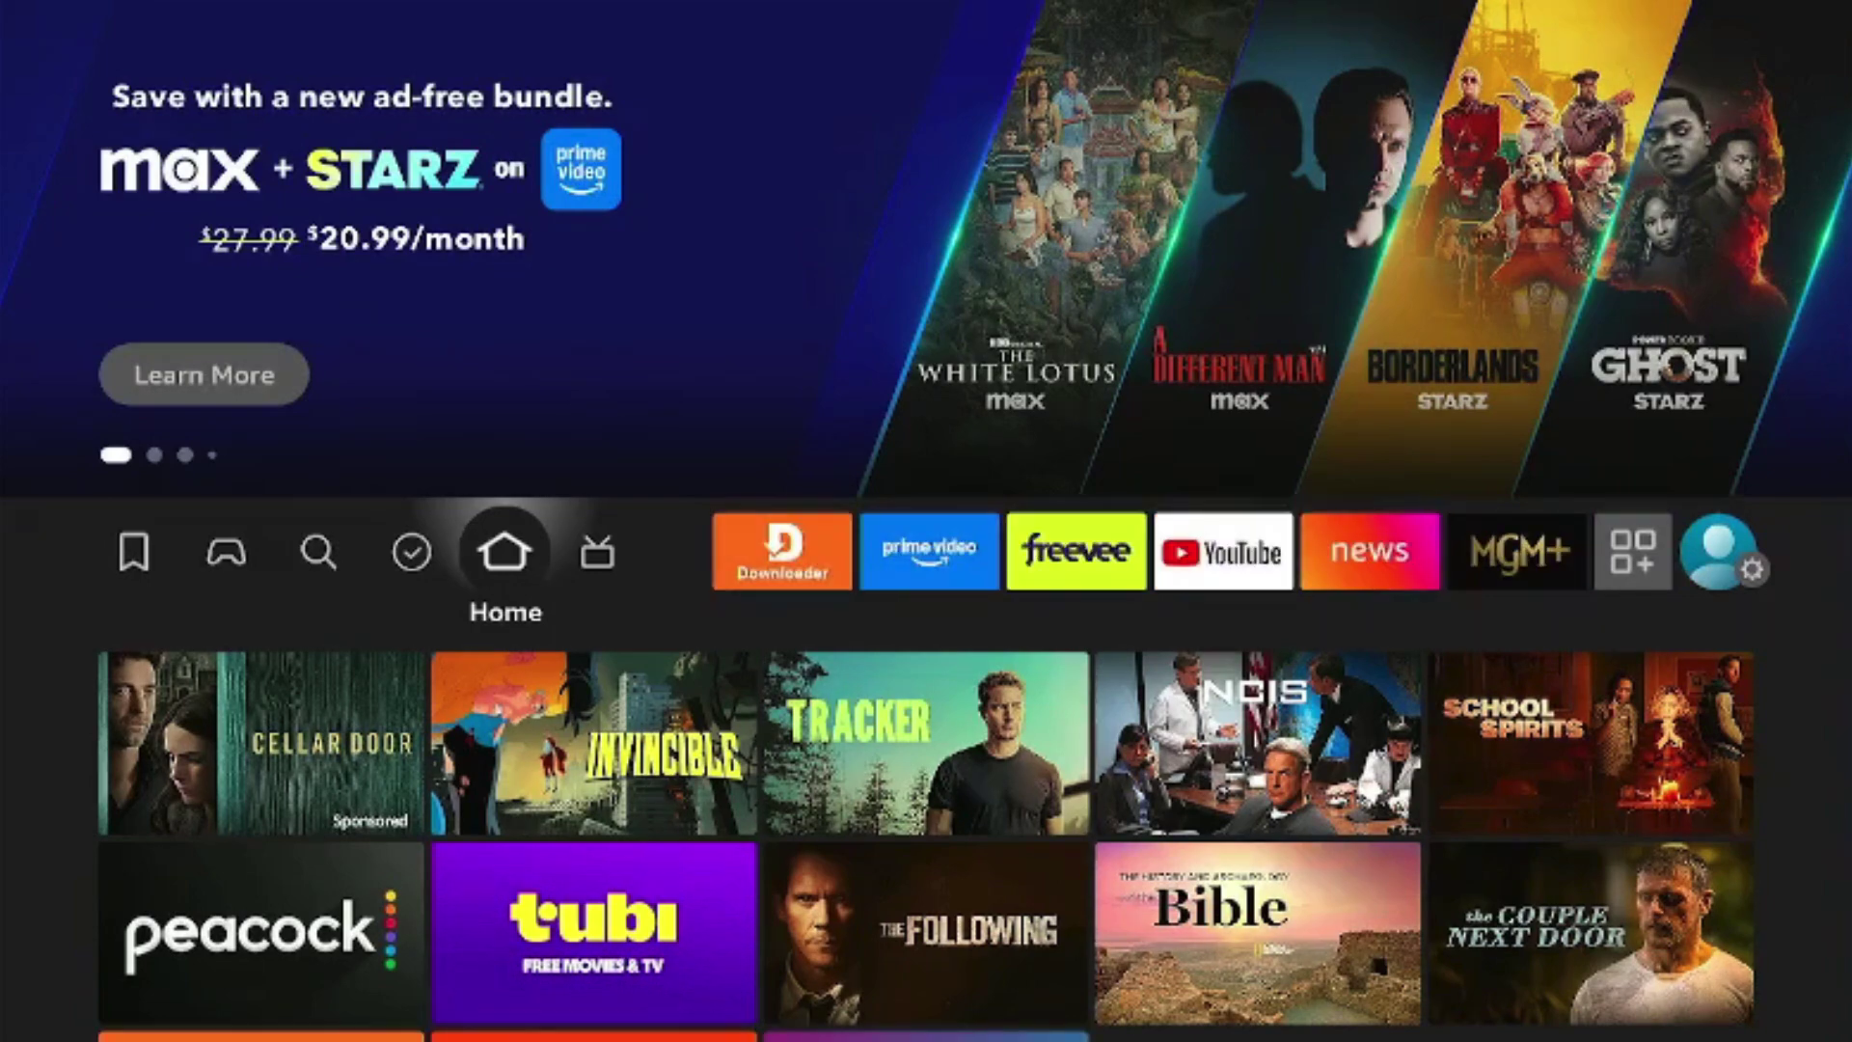
Open the full list of apps and channels from the Home screen.
key(Down)
key(Up)
key(Right)
key(Right)
key(Right)
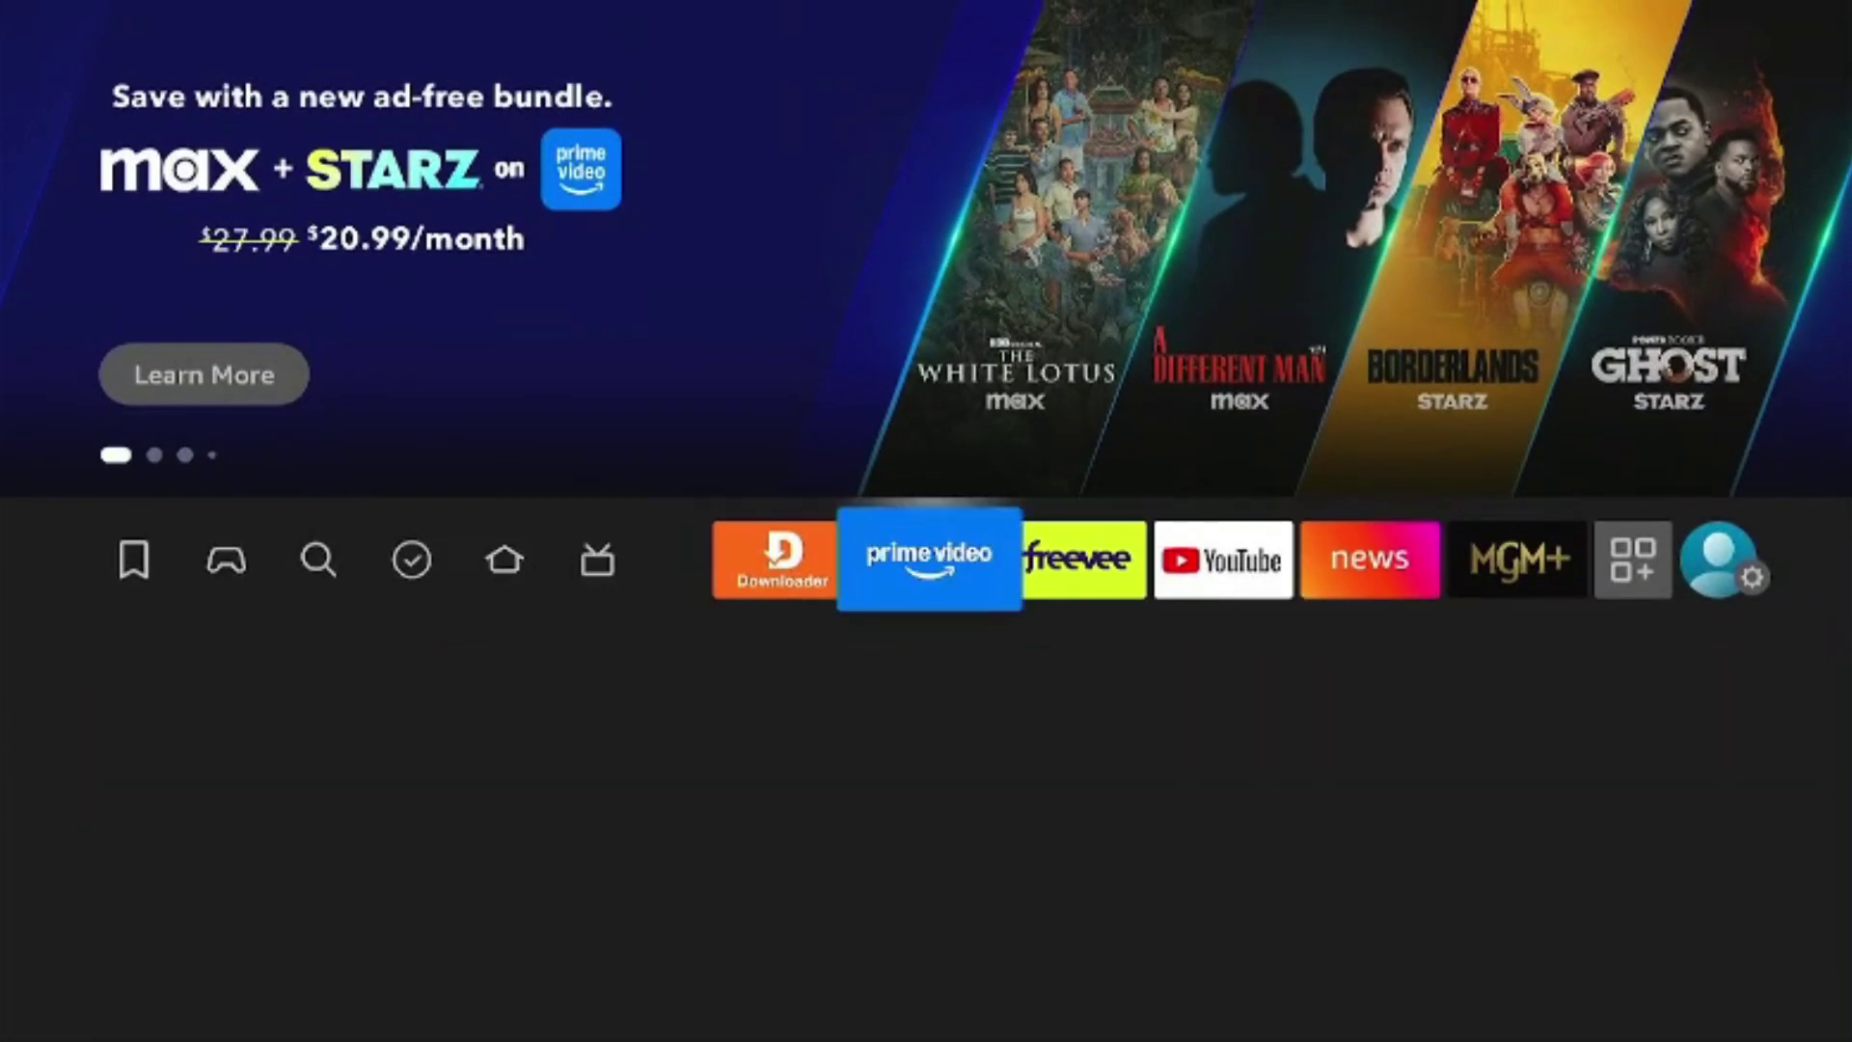
key(Right)
key(Right)
key(Right)
key(Right)
key(Right)
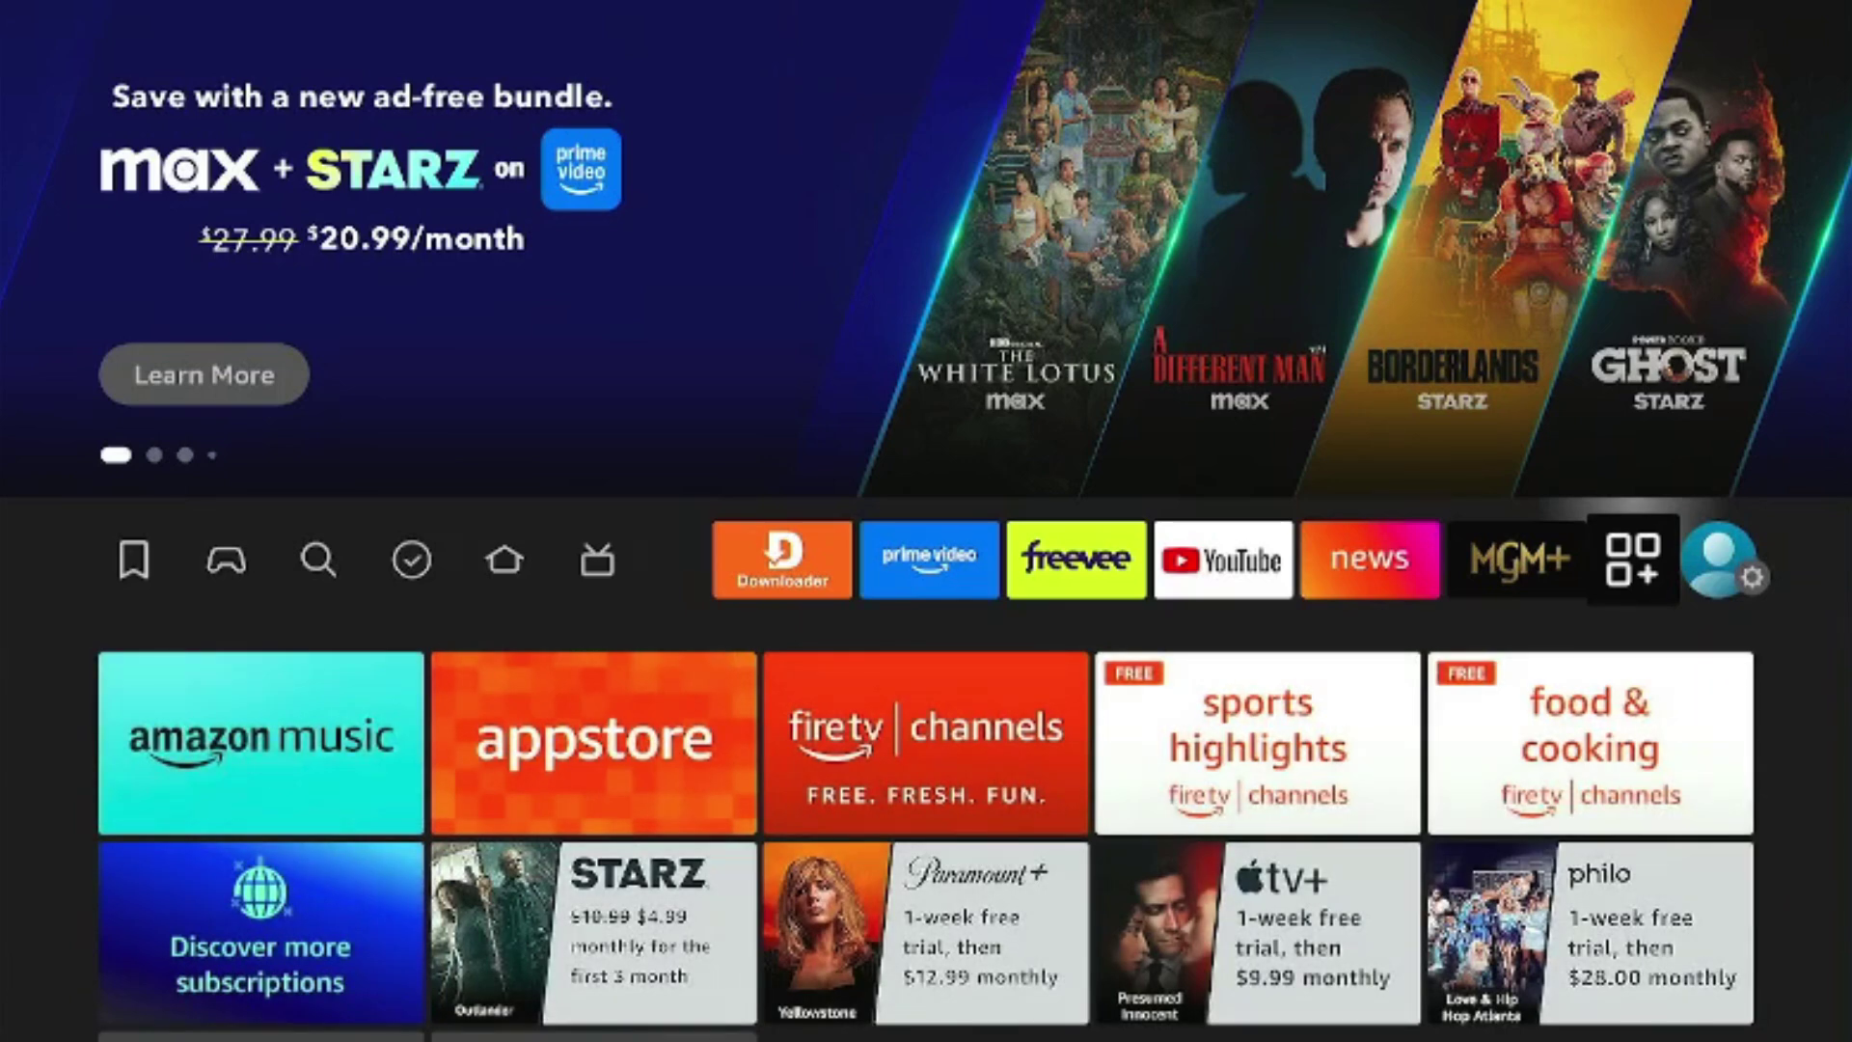
key(Return)
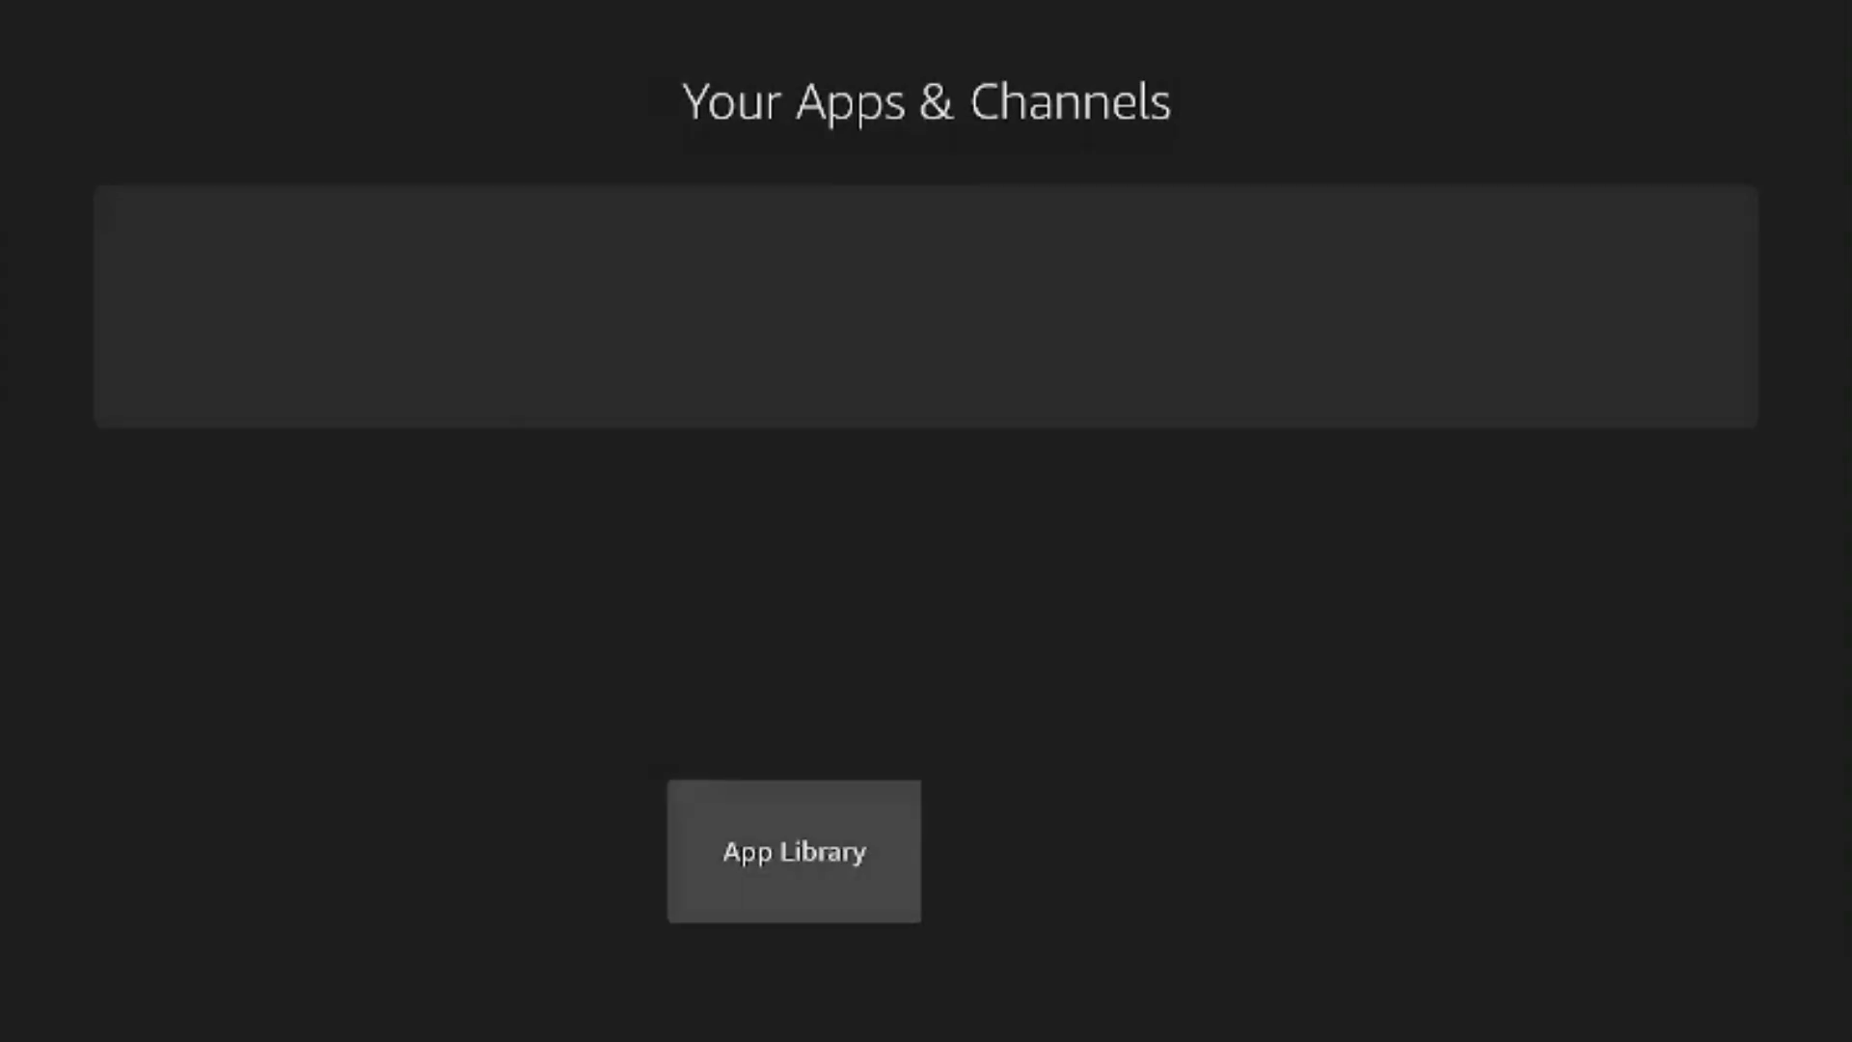
Move the Matrix app into the top row of Your Apps & Channels, directly after Downloader.
key(Down)
key(Down)
key(Down)
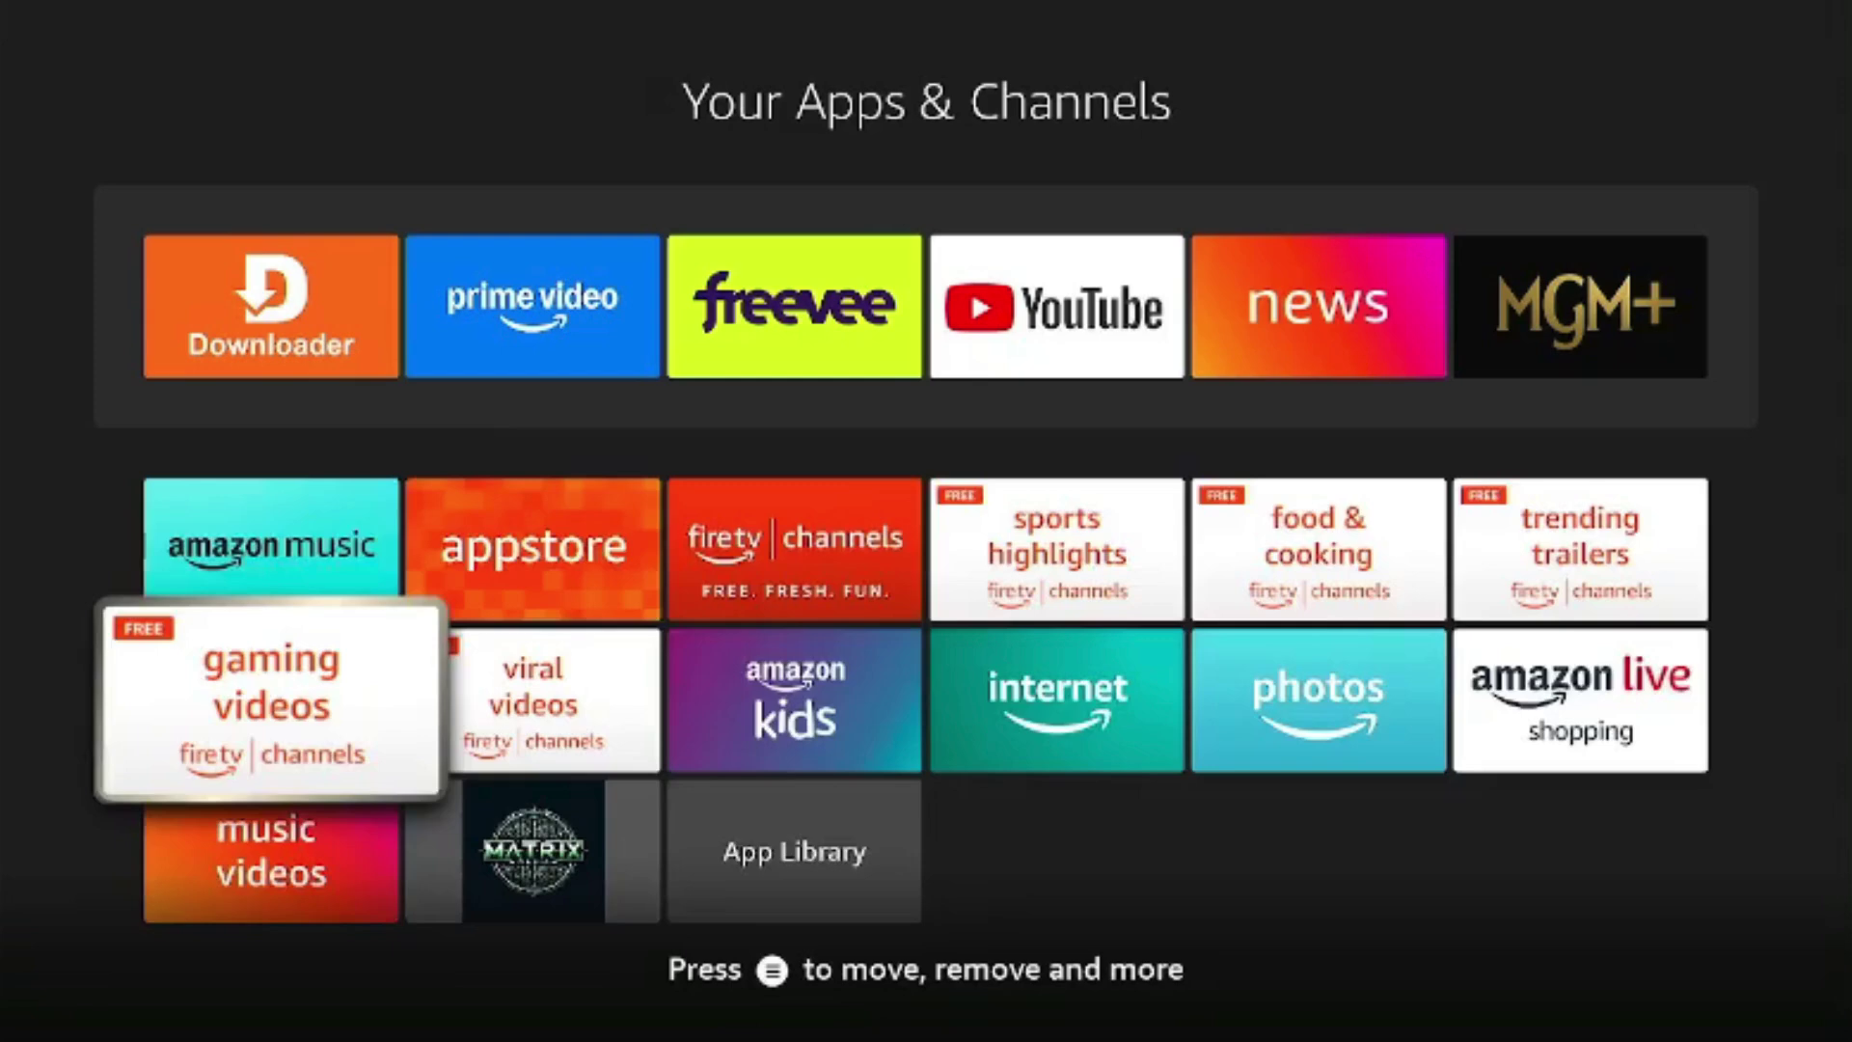
key(Right)
key(Menu)
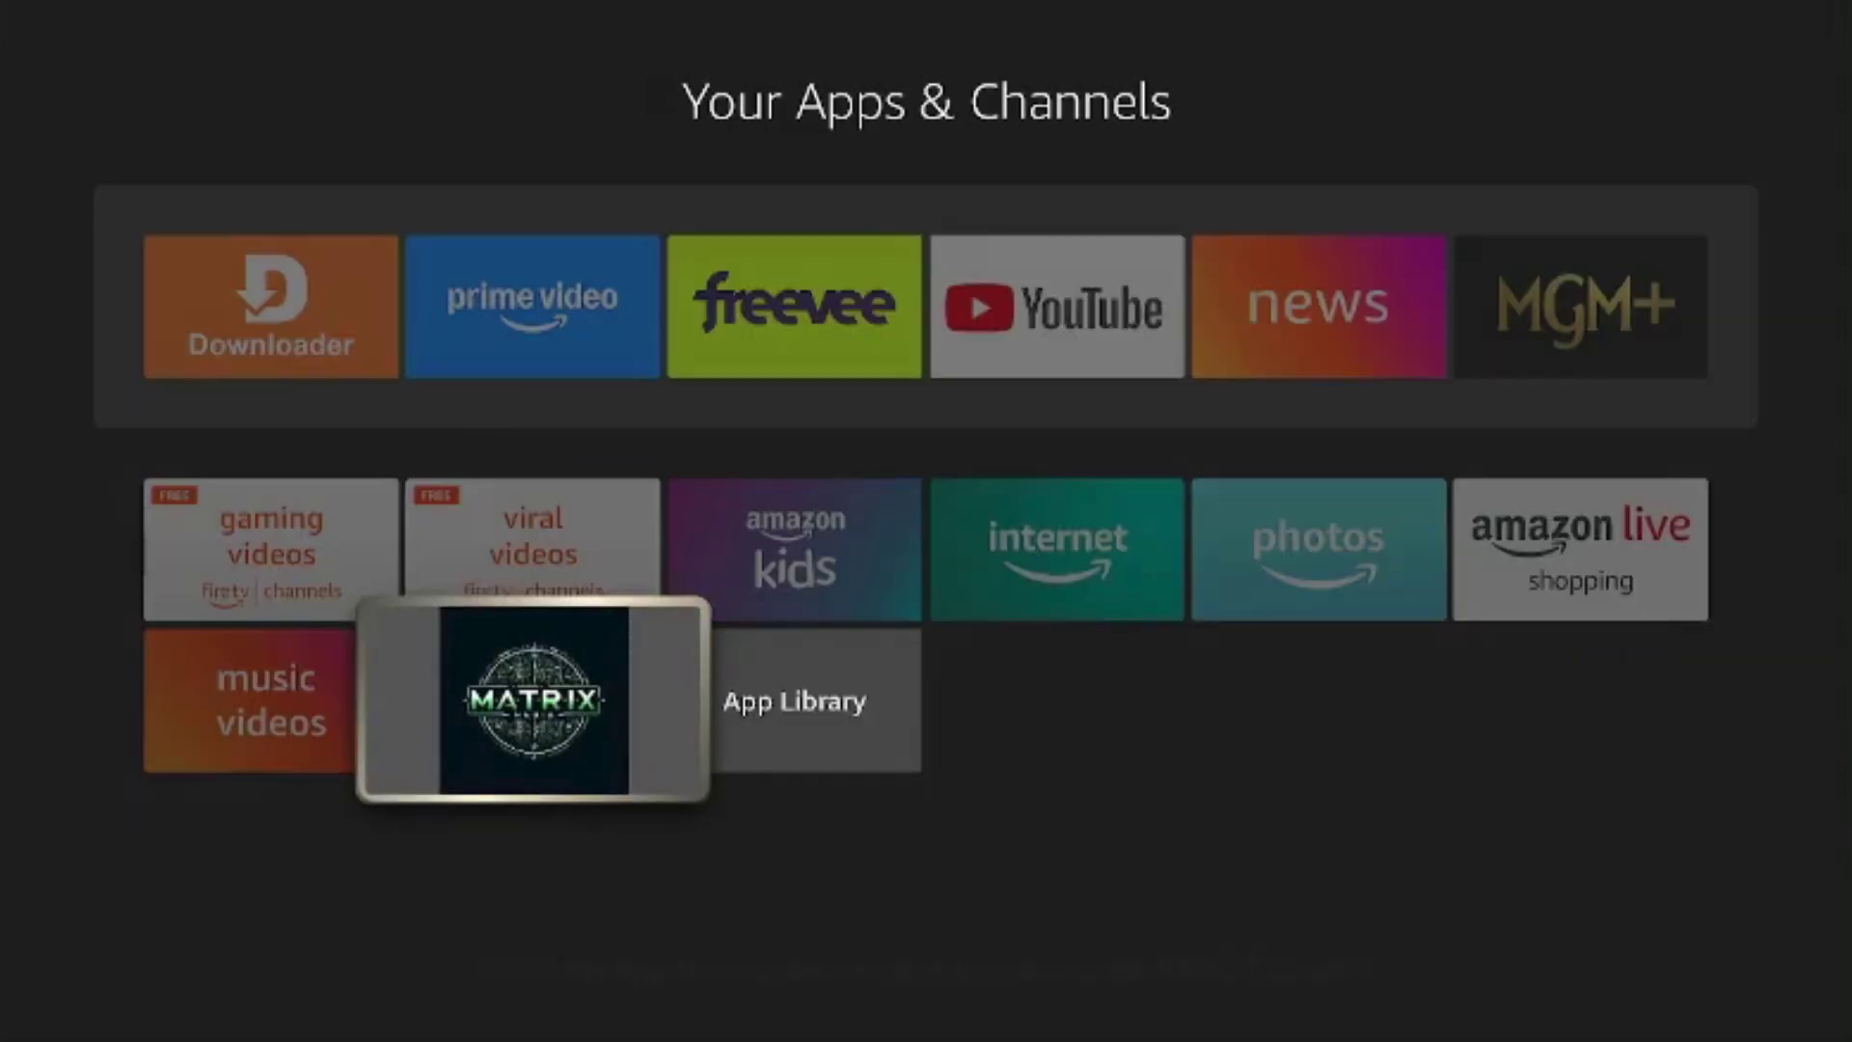
key(Up)
key(Up)
key(Up)
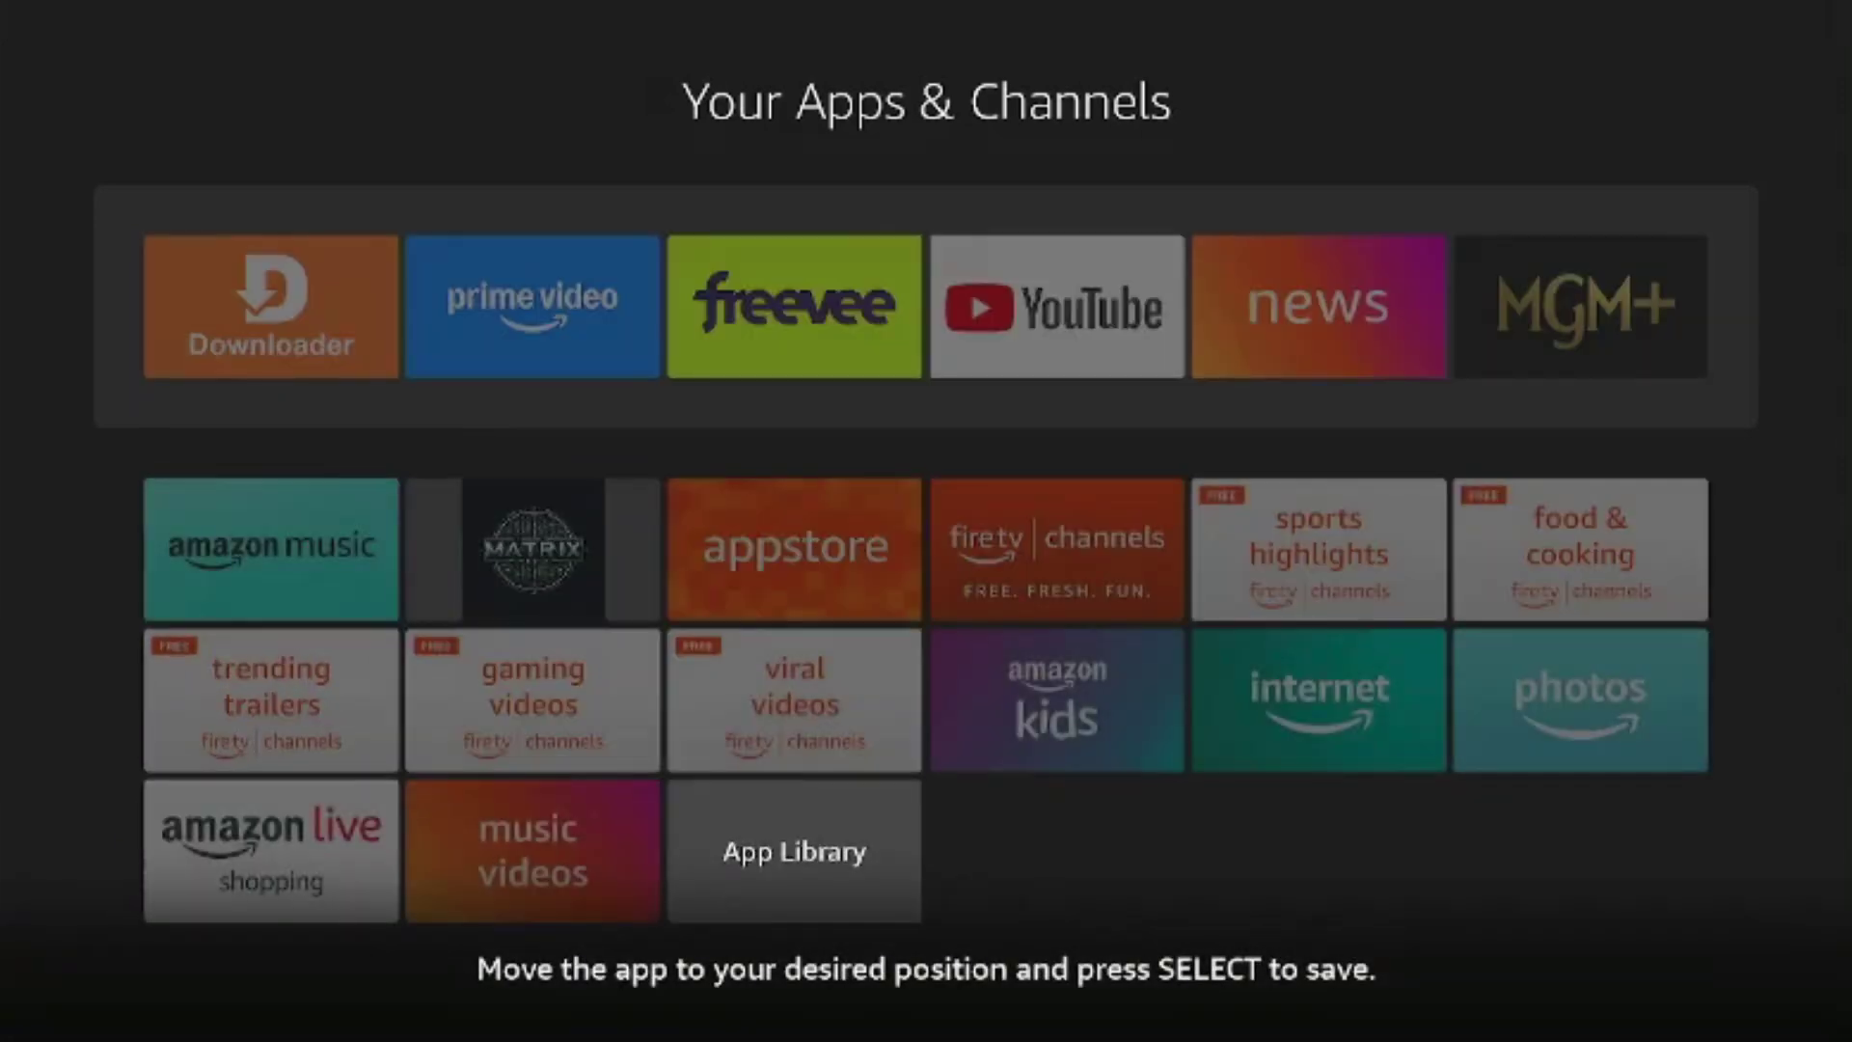
key(Return)
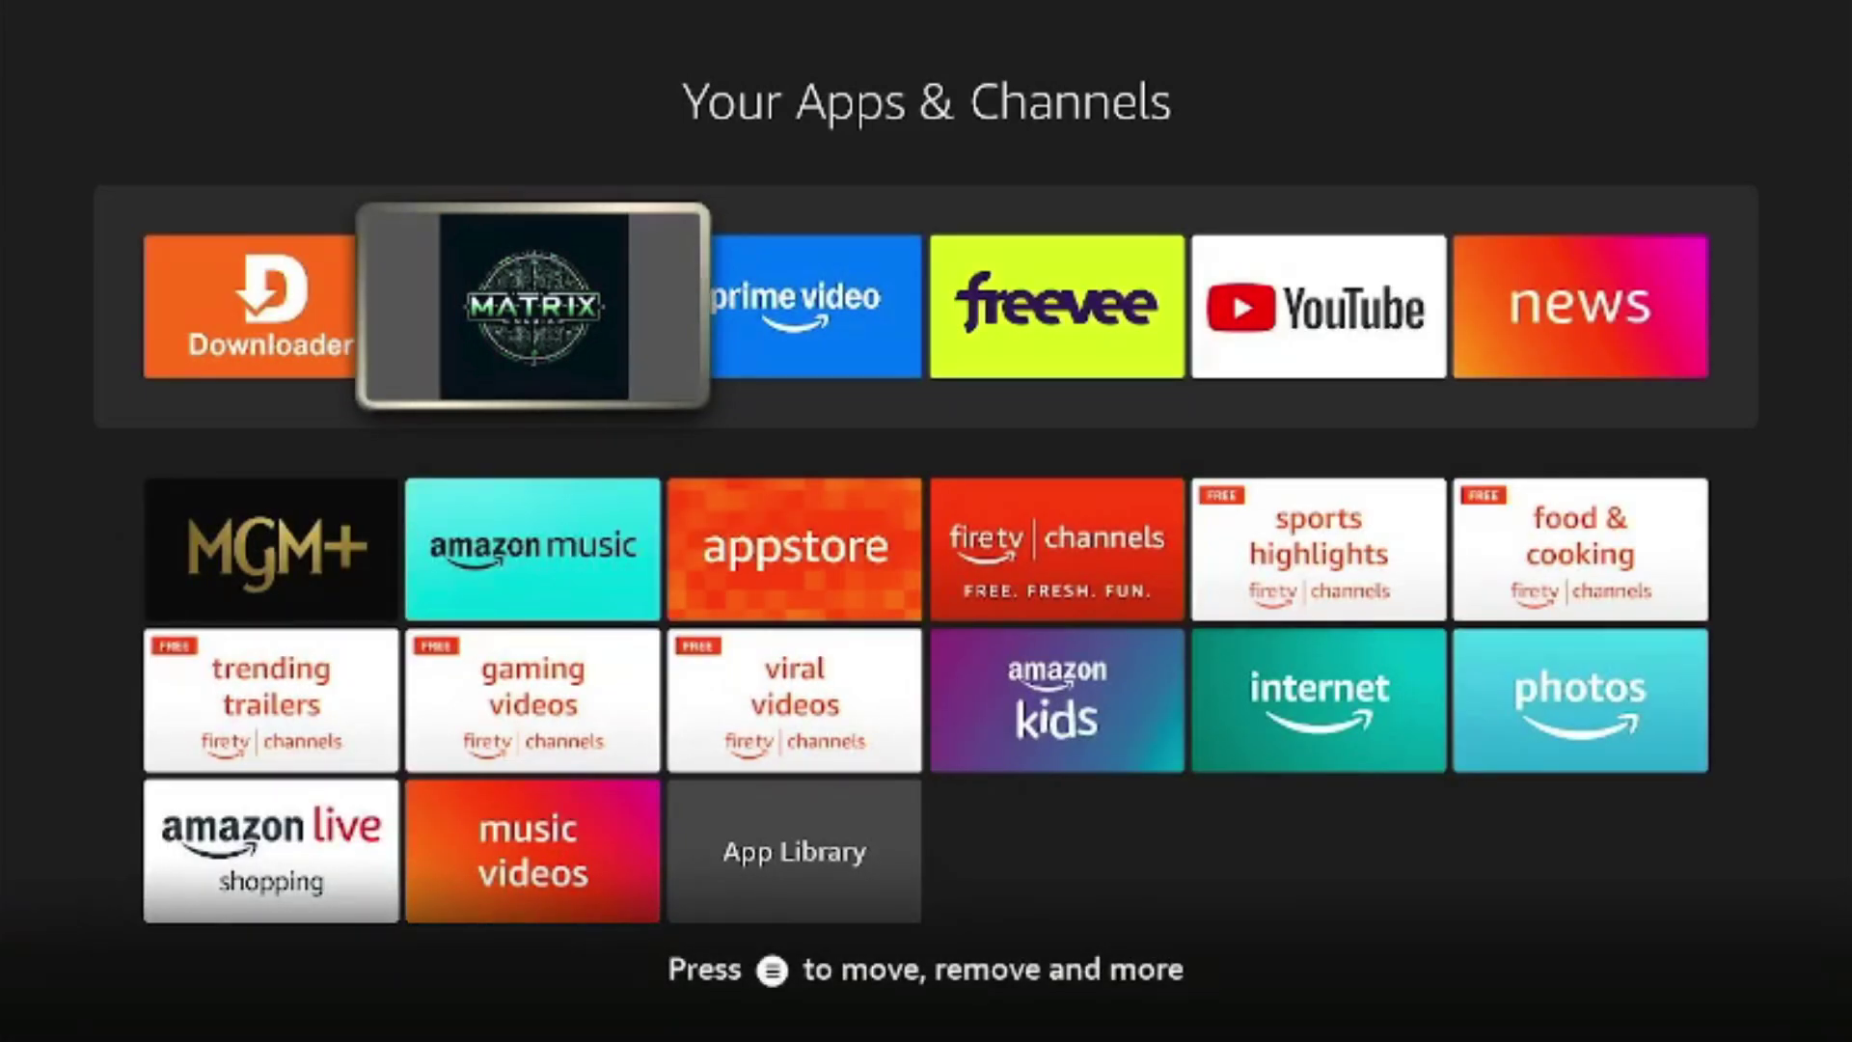
key(Return)
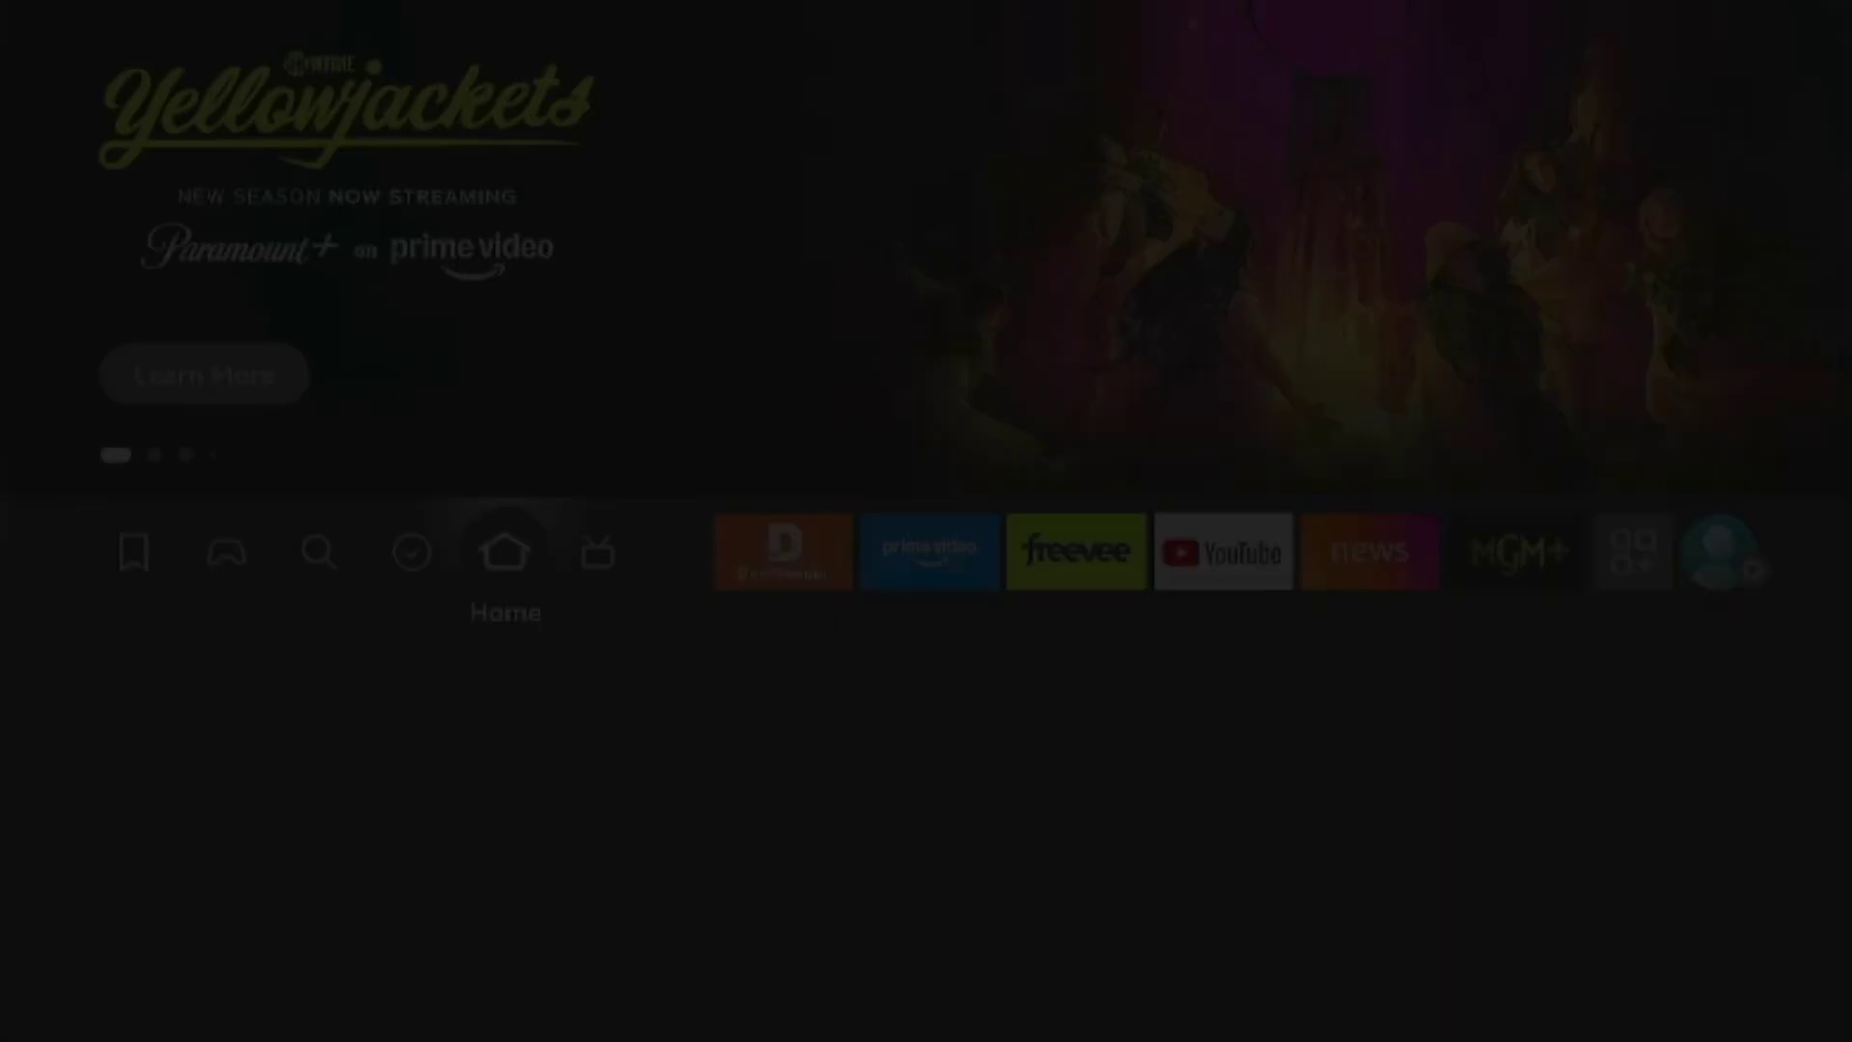